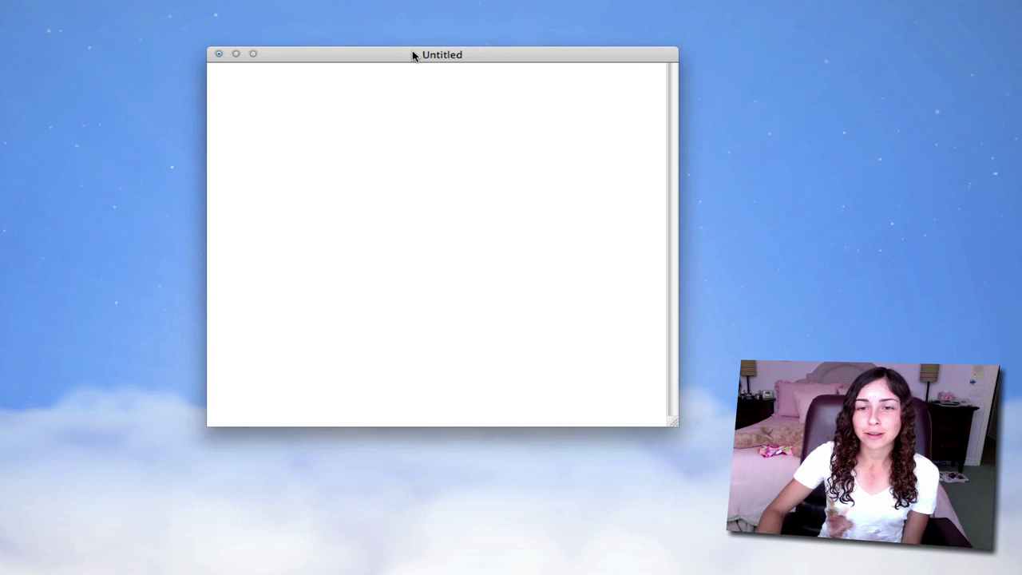
Convert the blank document to rich text and make its window slightly taller
drag(413, 56, 415, 57)
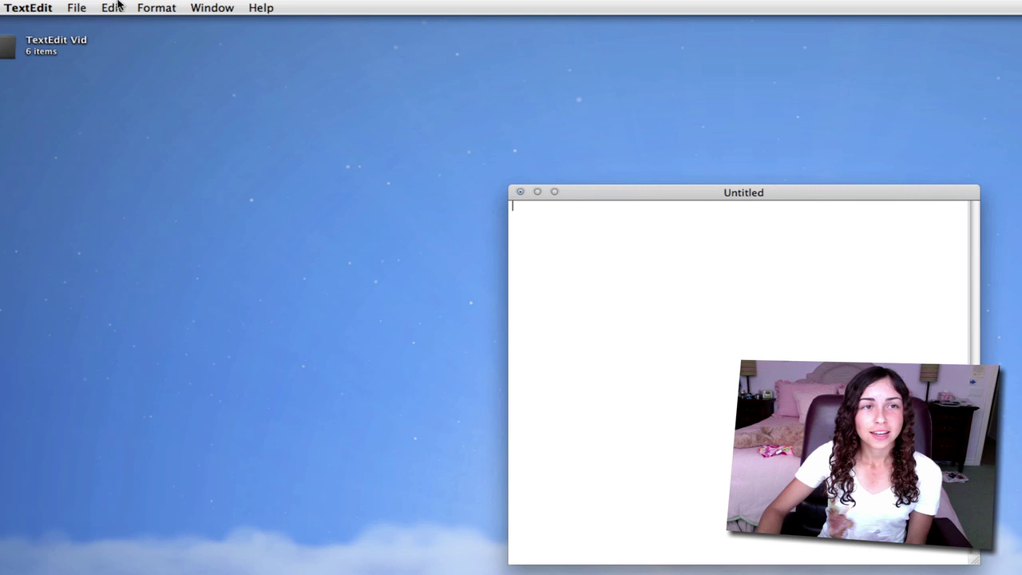
click(156, 7)
click(162, 62)
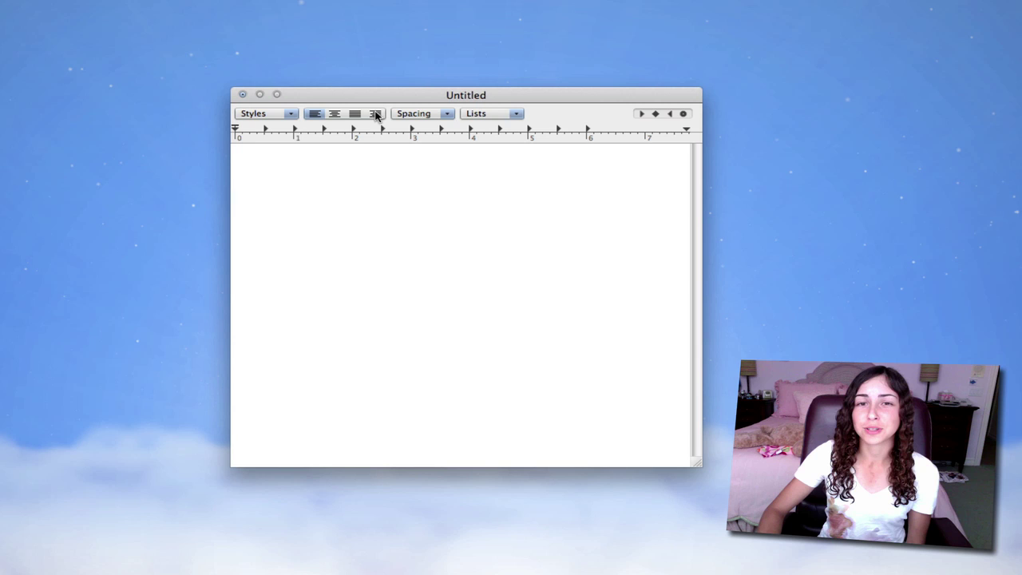
drag(699, 463, 695, 482)
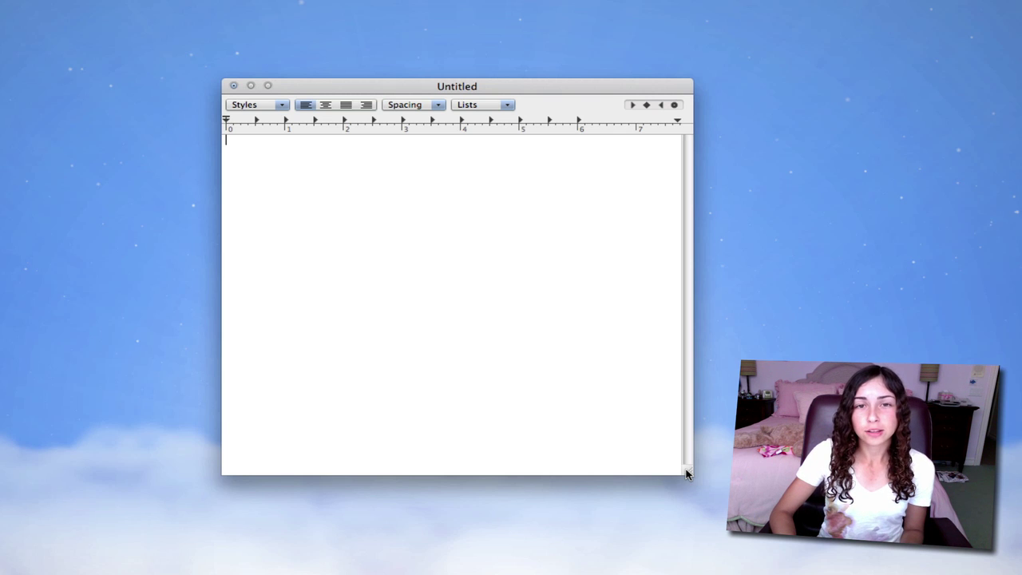
In Preferences, set new documents to wrap to page
key(super+comma)
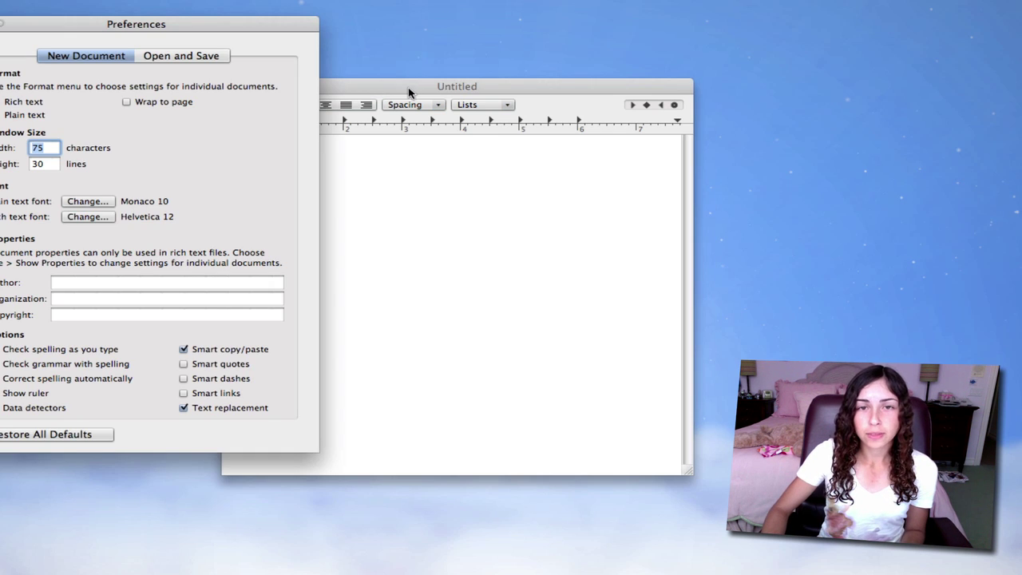
drag(408, 92, 531, 39)
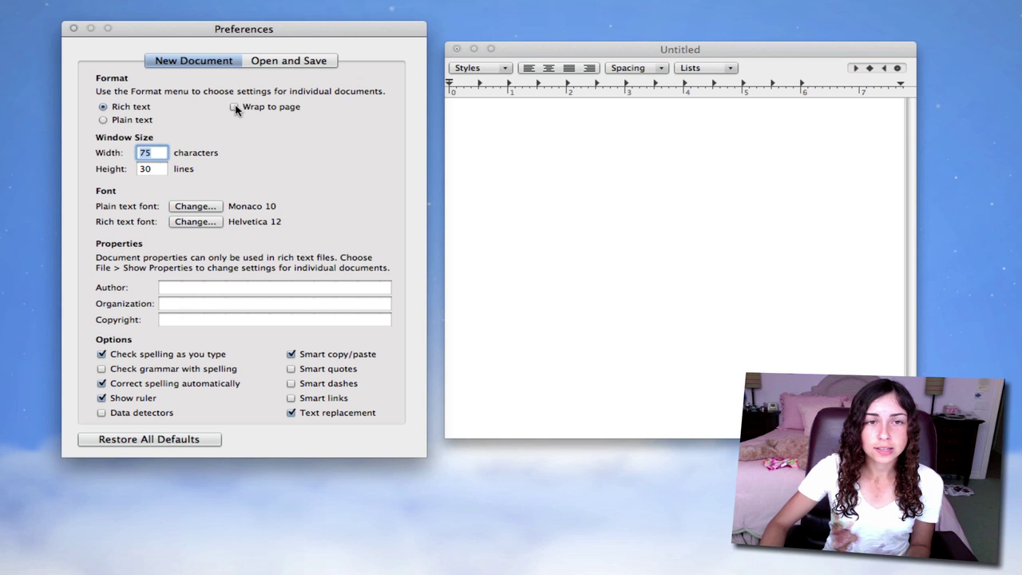
click(234, 107)
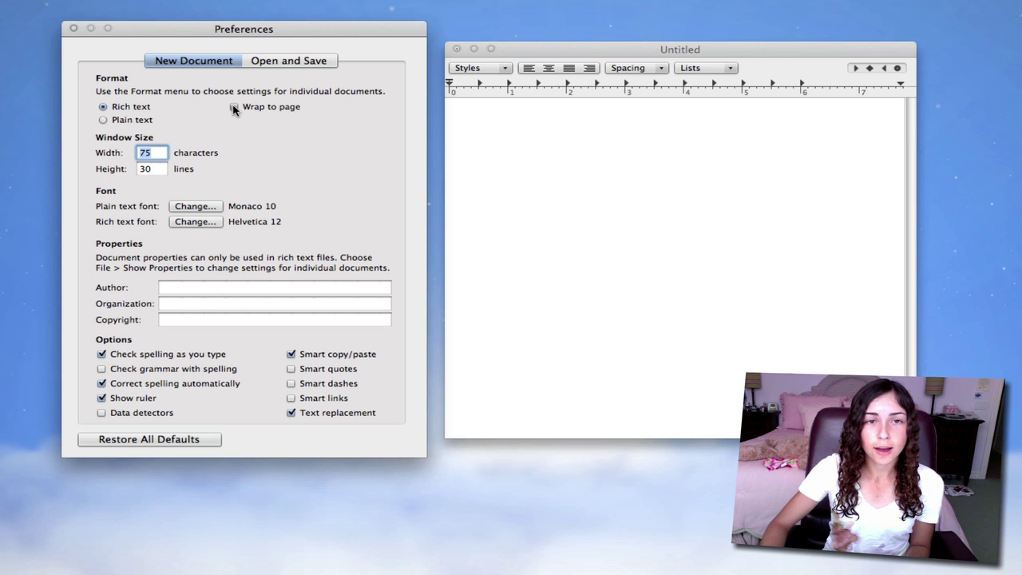
Discard the old Untitled document, open a fresh page-layout document, and close Preferences
click(457, 49)
click(605, 130)
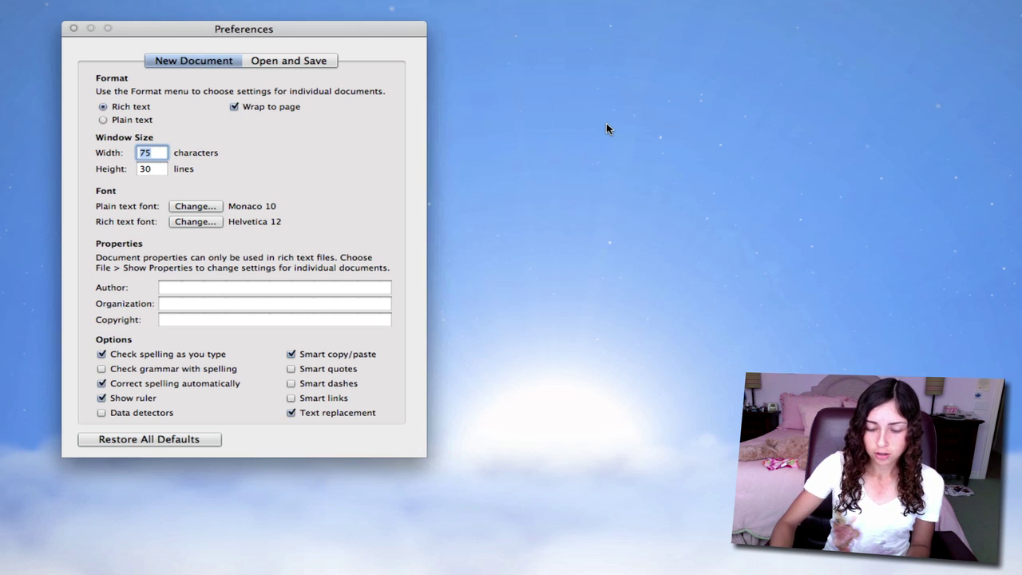
key(super+n)
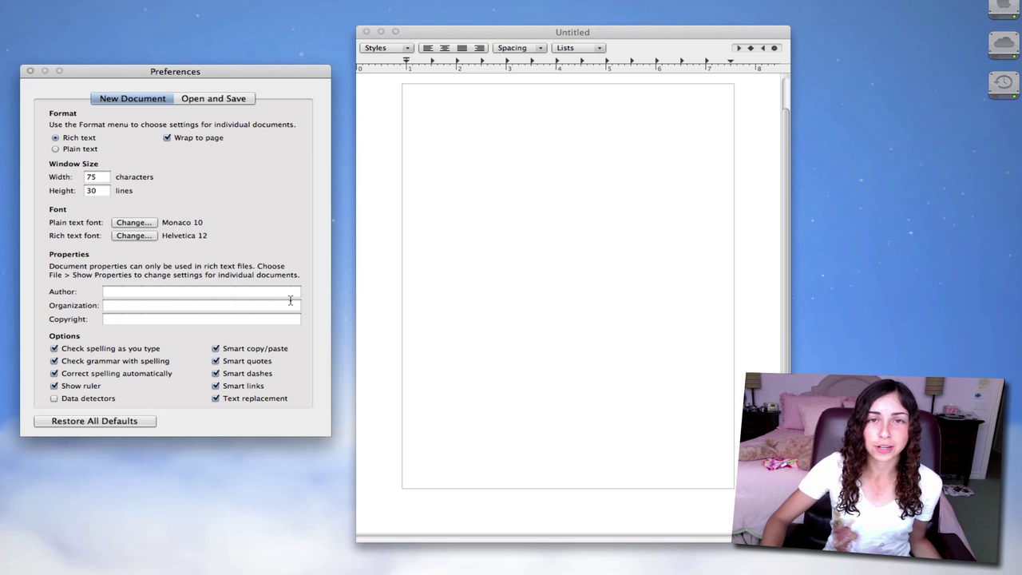
click(561, 146)
scroll(548, 195, up, 2)
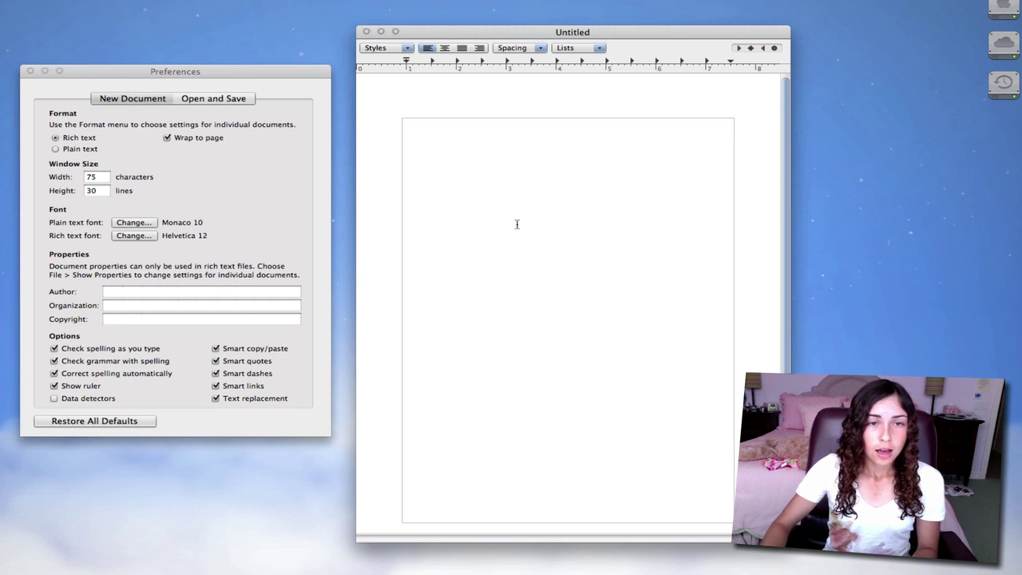
click(31, 71)
drag(493, 32, 345, 34)
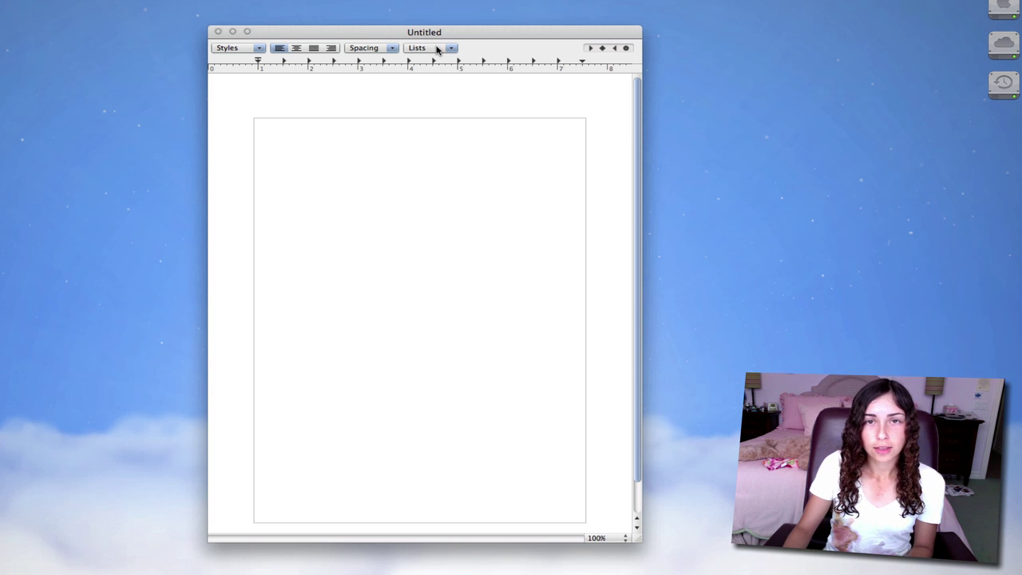
Show the Fonts panel beside the document window
drag(438, 36, 357, 51)
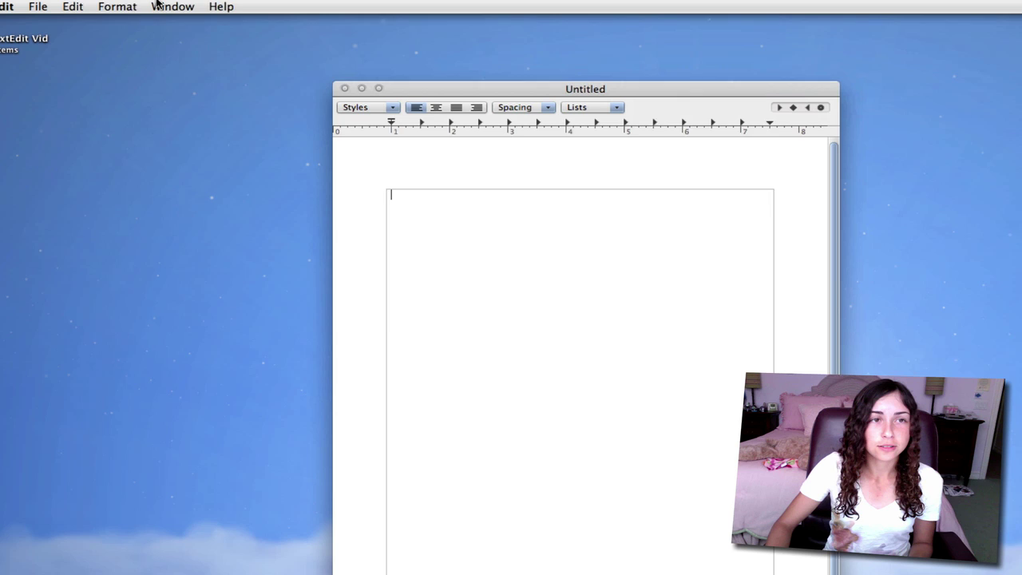
click(122, 7)
mouse_move(128, 25)
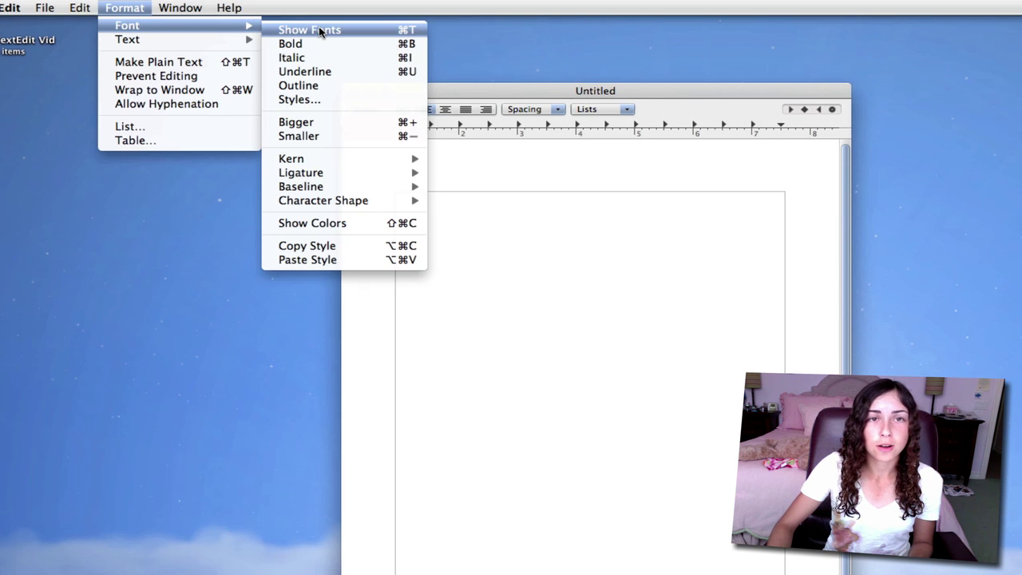
click(320, 30)
drag(607, 25, 639, 28)
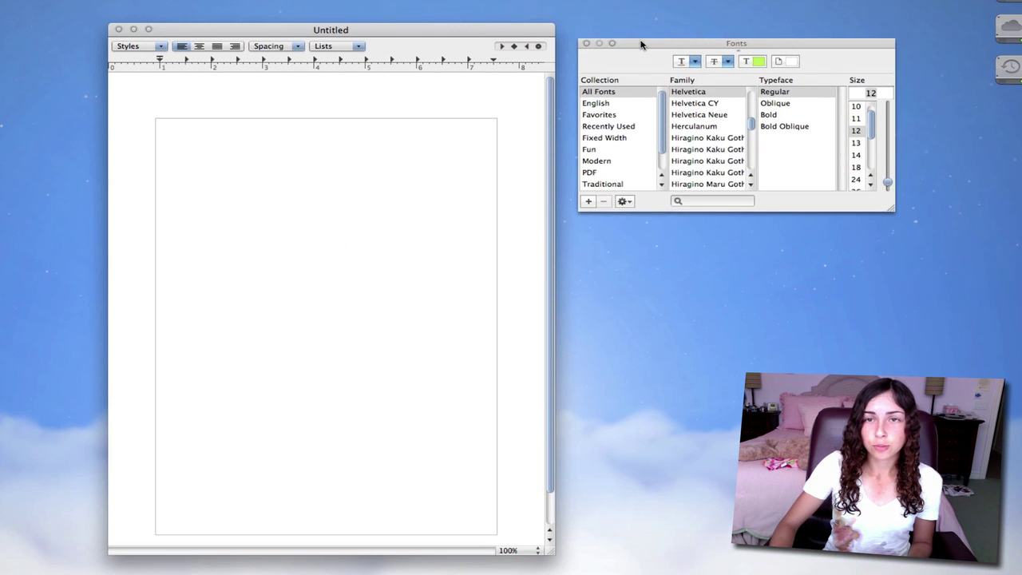
Type 'Hello, my name is iTalkApple' and set it in Helvetica Neue UltraLight
click(397, 205)
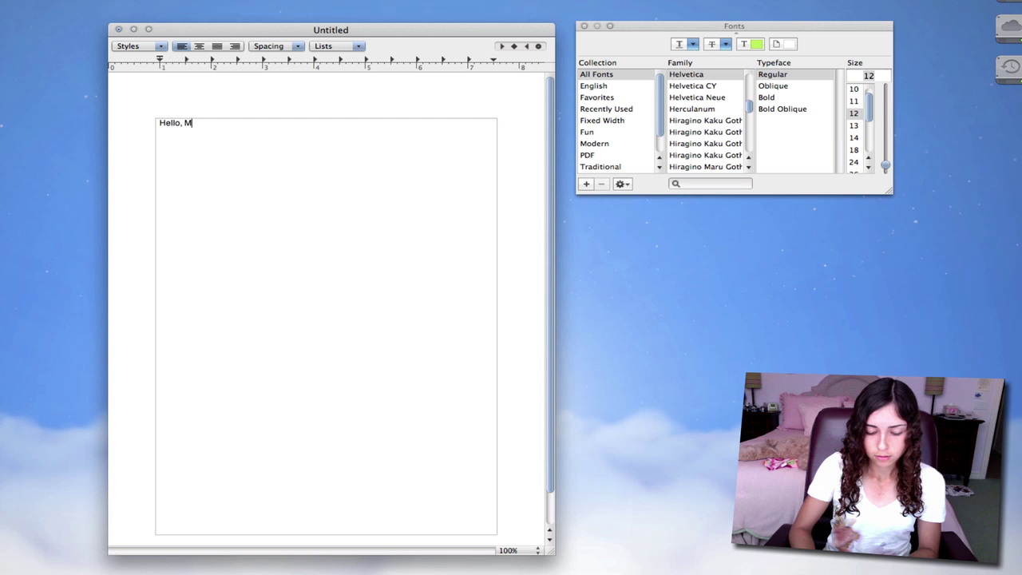
text(Hello, my name )
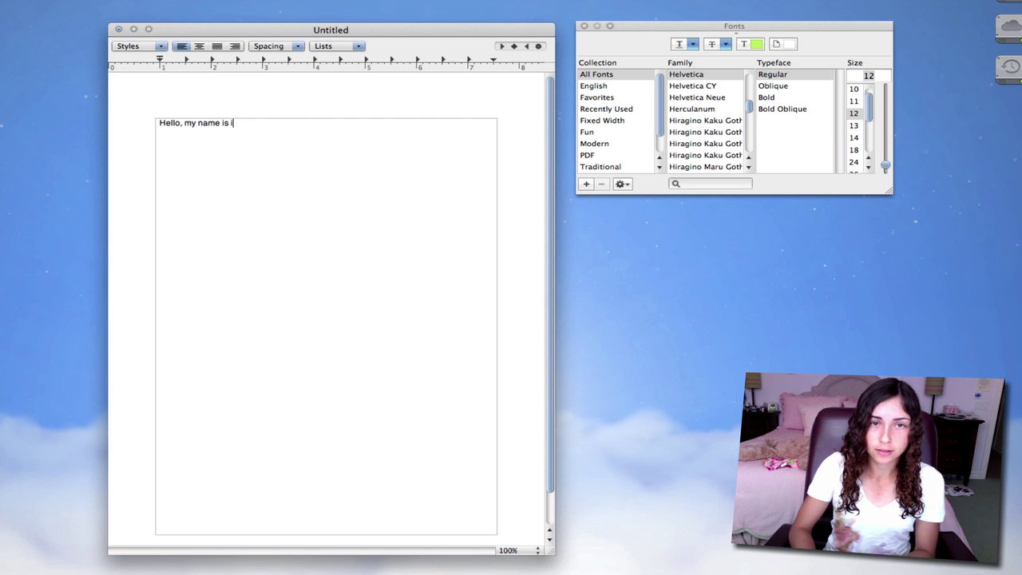
text(is iTalkApple.)
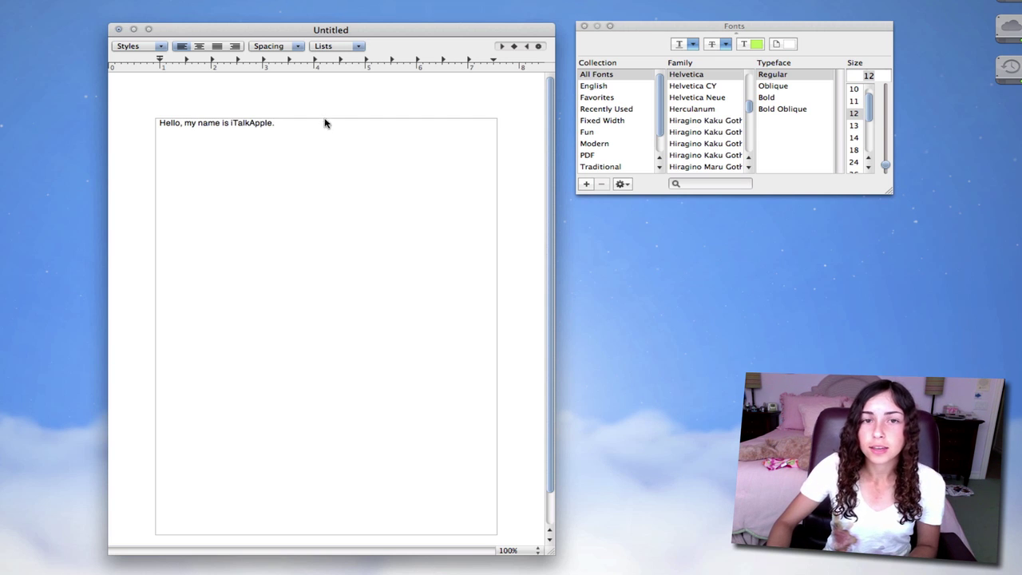
drag(299, 124, 69, 125)
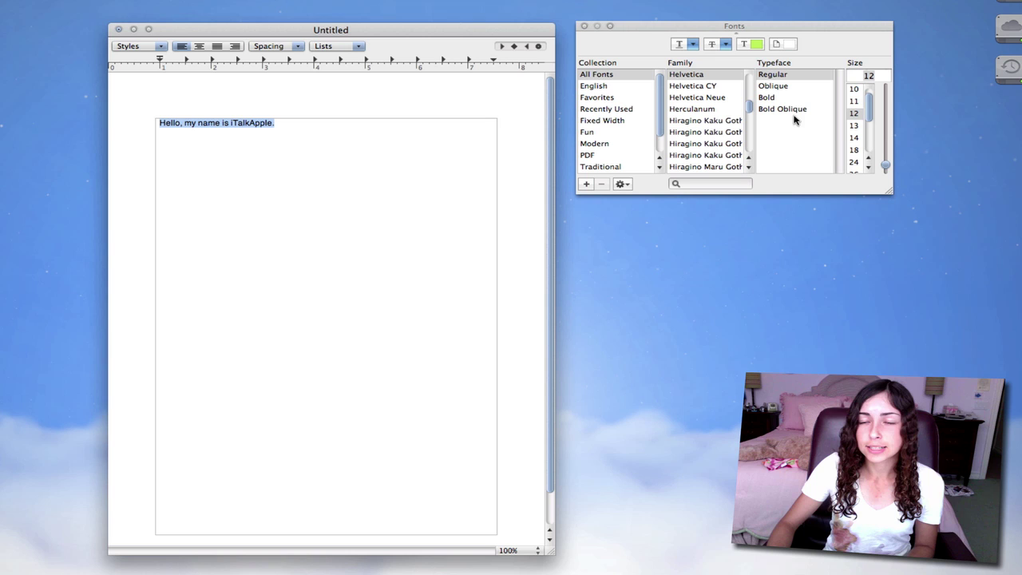
click(711, 98)
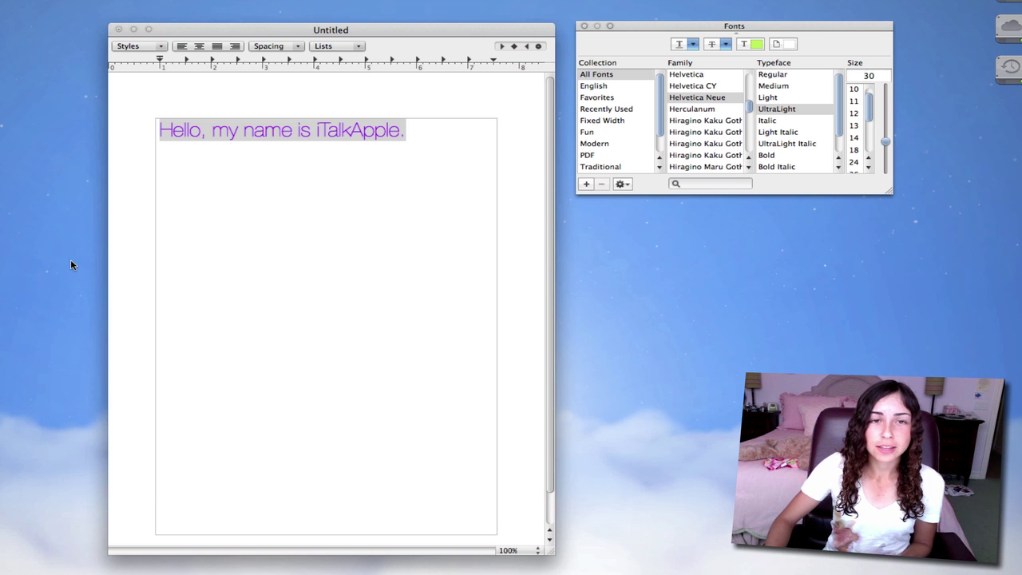
Save the greeting's formatting, including its font, as a favourite style named iTalkApple2
click(345, 129)
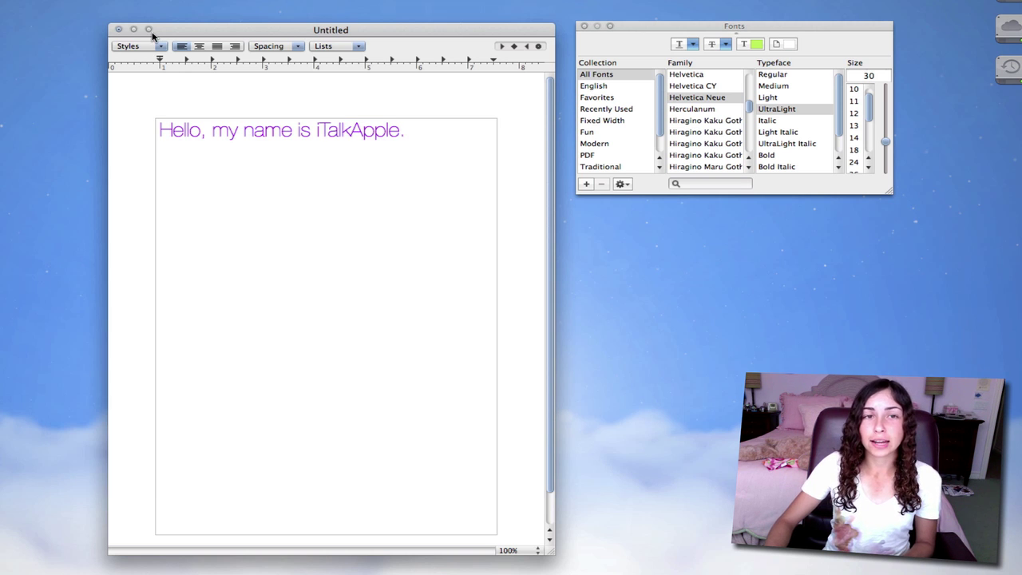
click(134, 51)
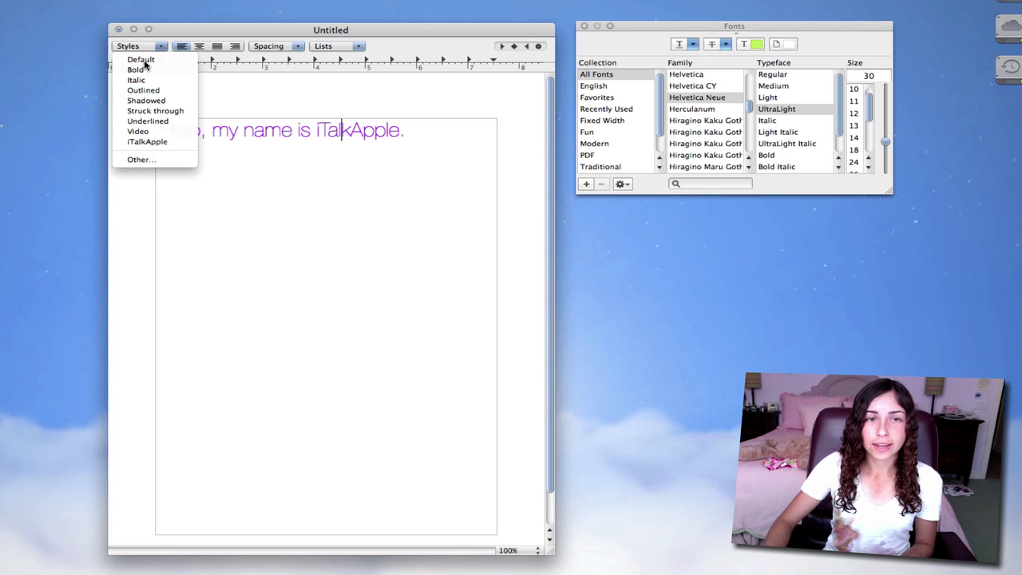
click(138, 69)
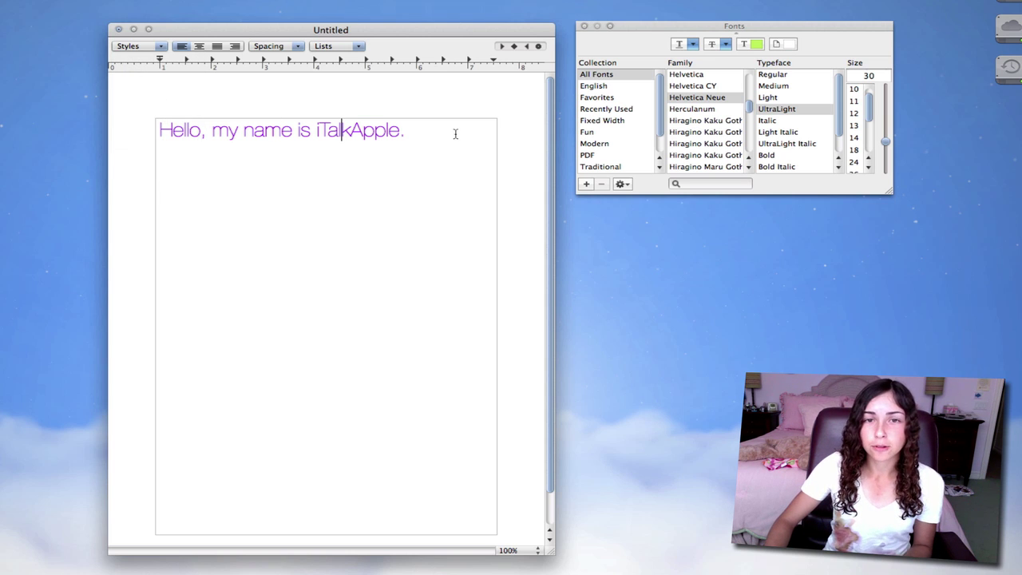
key(super+a)
click(154, 47)
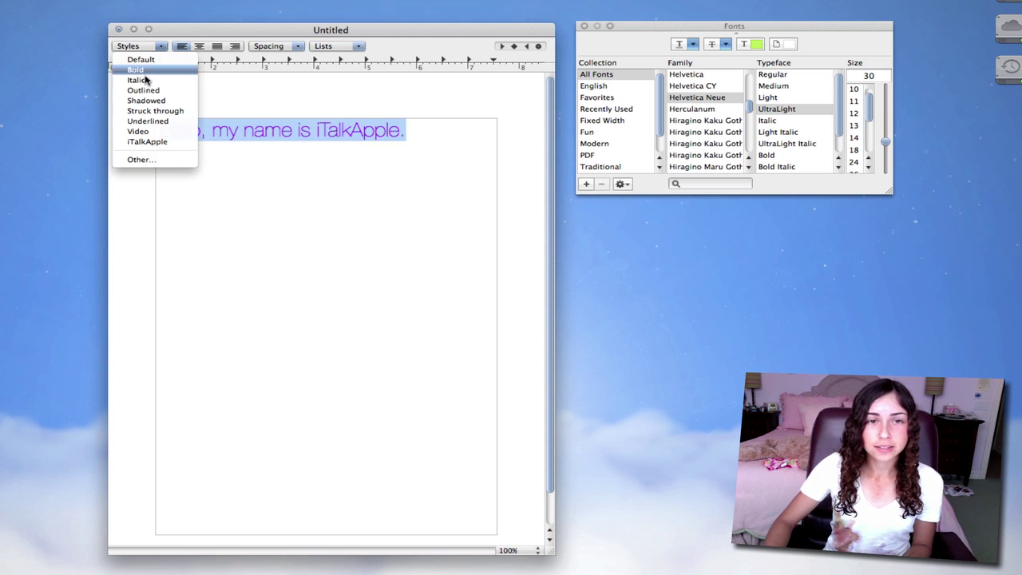
click(140, 158)
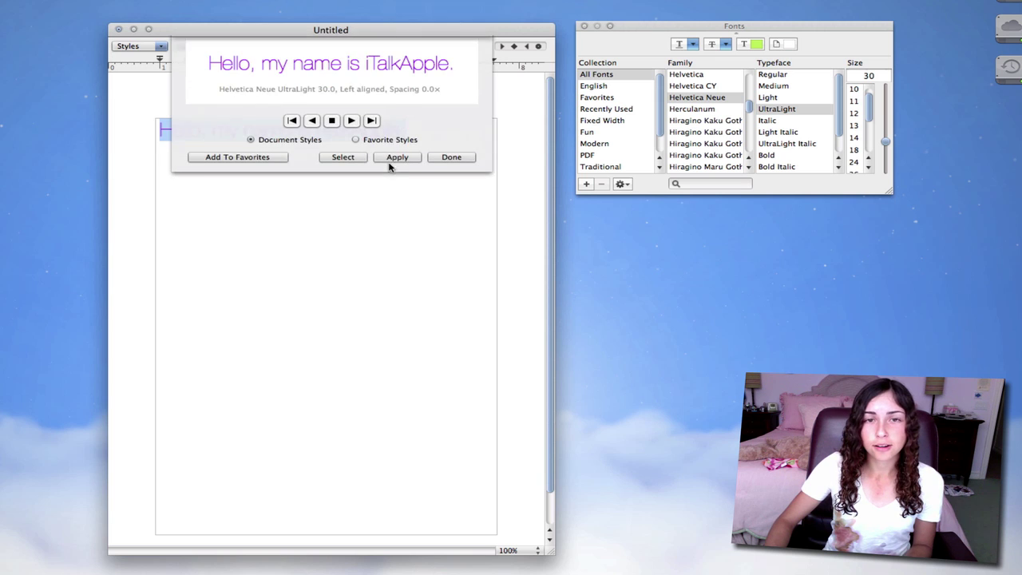
click(241, 158)
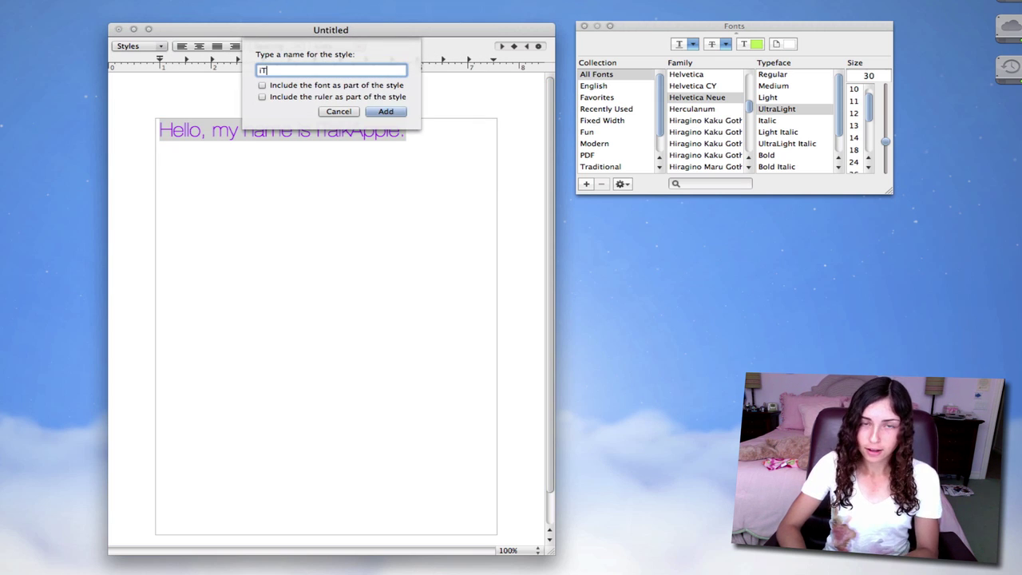
text(iTalkApple2)
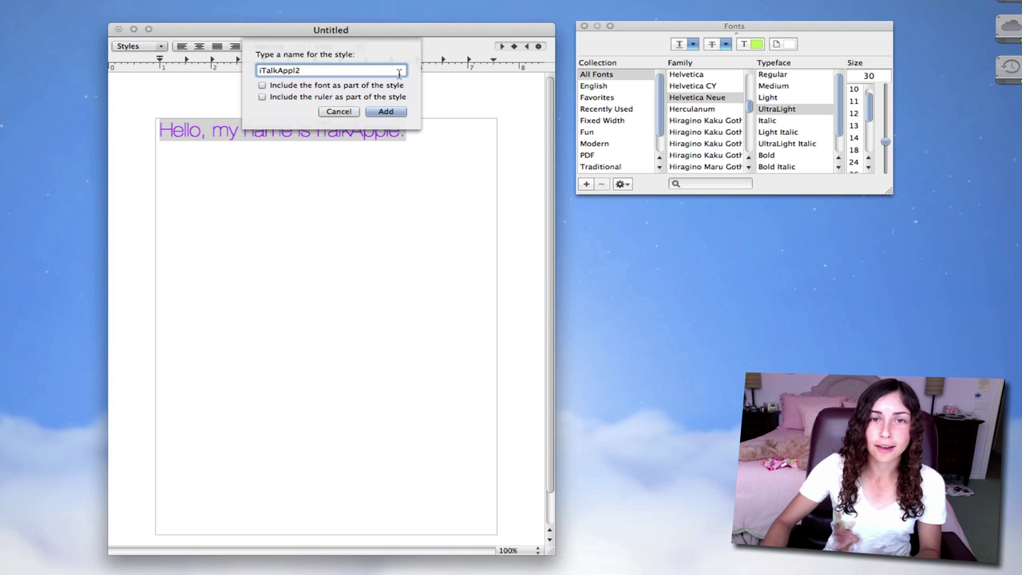
key(BackSpace)
text(e2)
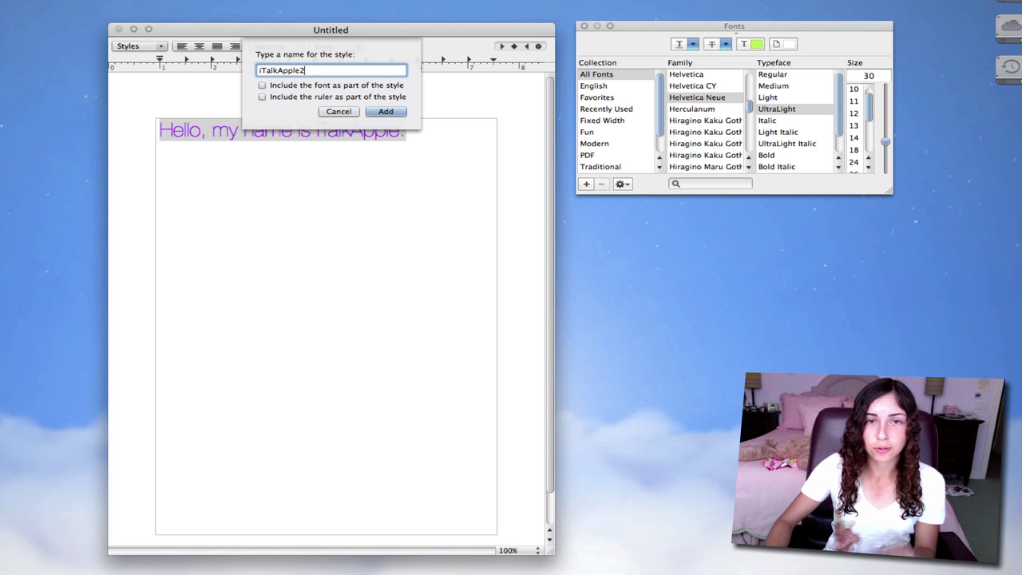
click(261, 86)
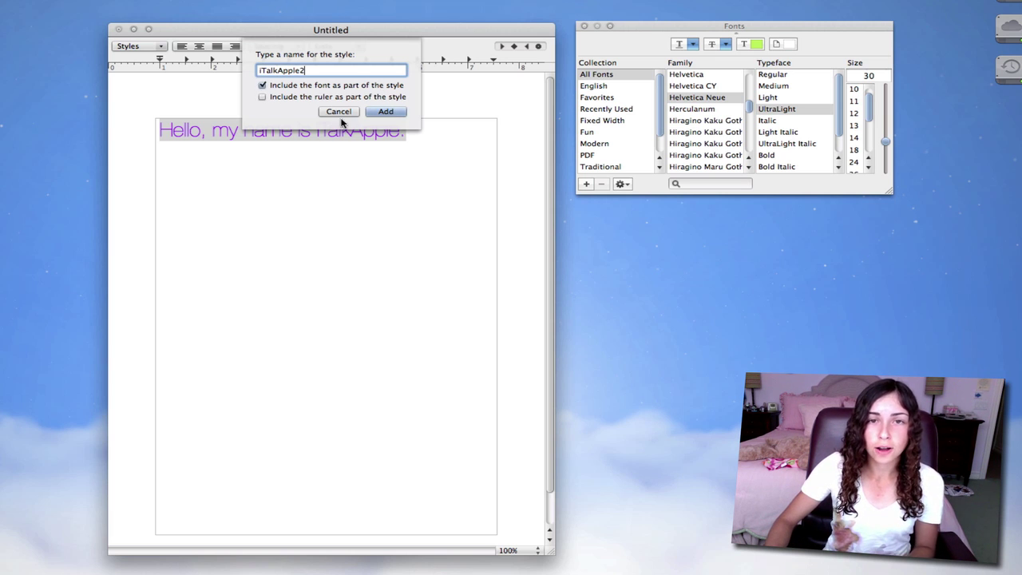
click(386, 111)
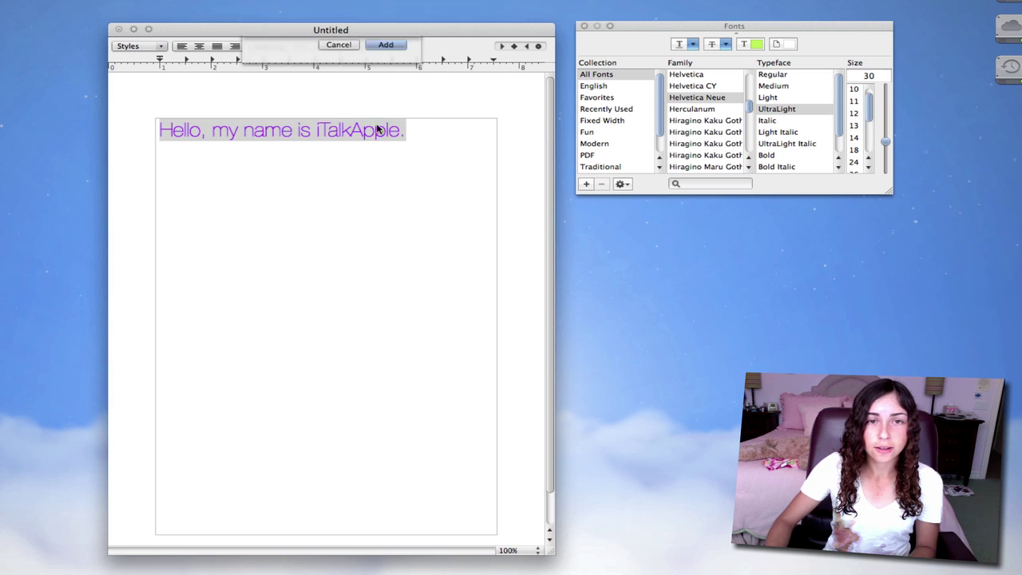
Type 'asdasdasd' on a new line in Hiragino Kaku Gothic
click(178, 82)
click(696, 155)
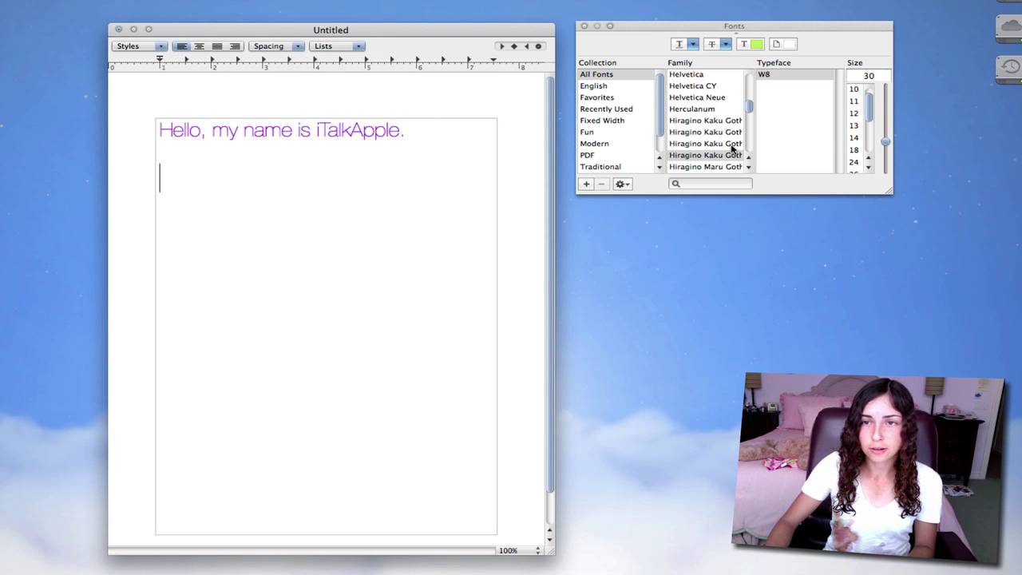
text(asdasdasd)
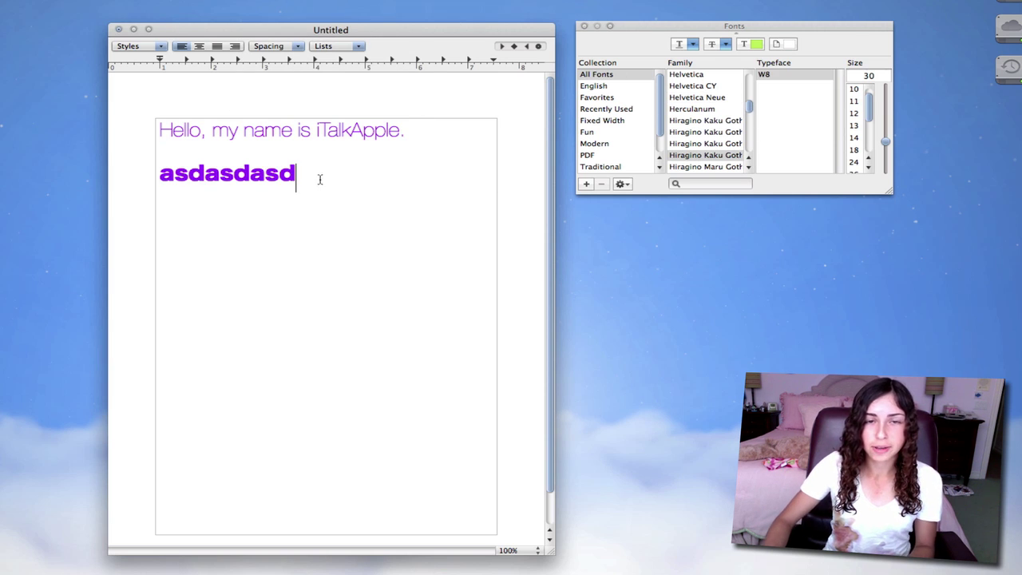
Apply the iTalkApple2 style to the asdasdasd line, then deselect it
drag(333, 170, 114, 165)
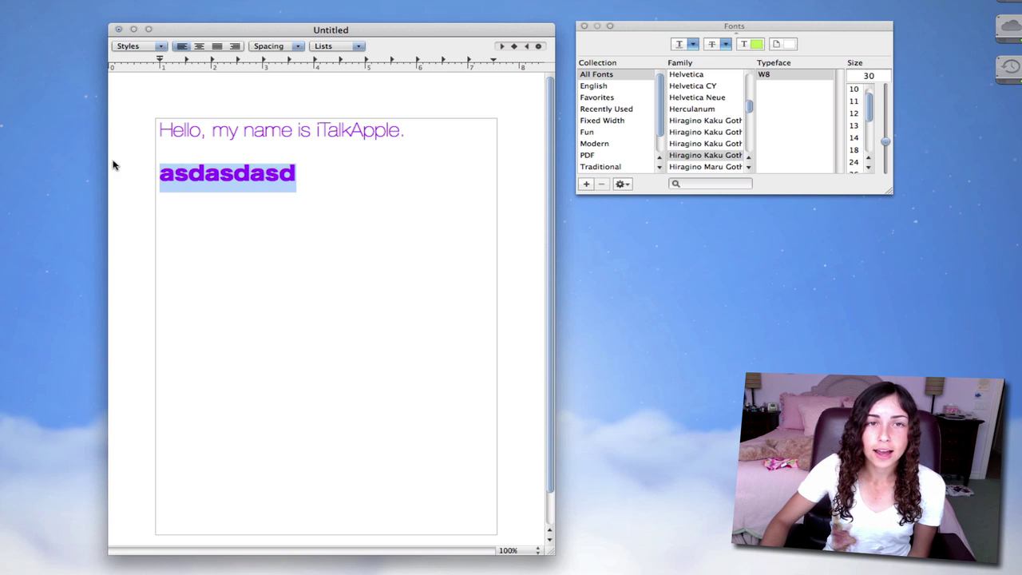
click(141, 47)
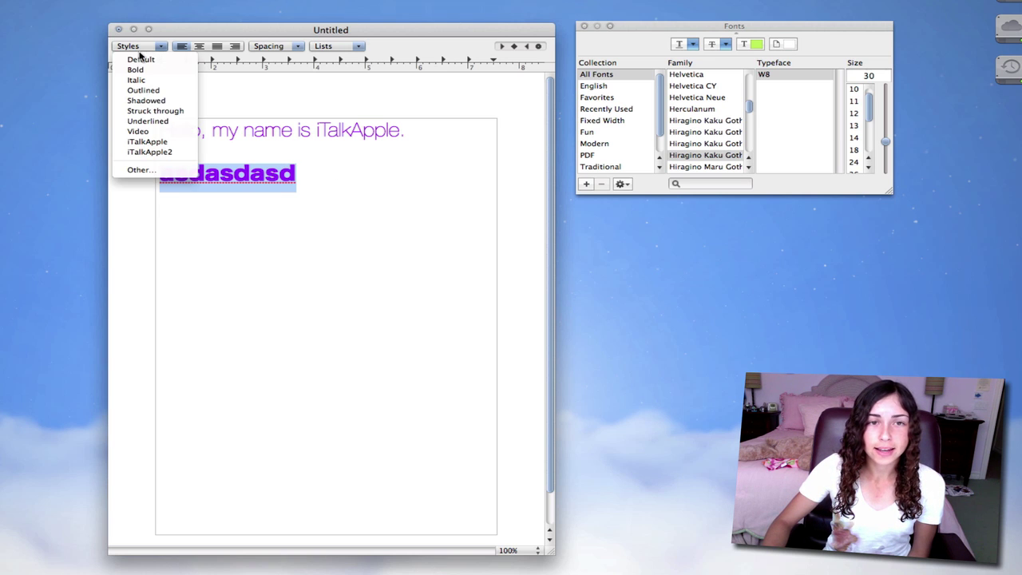
click(143, 153)
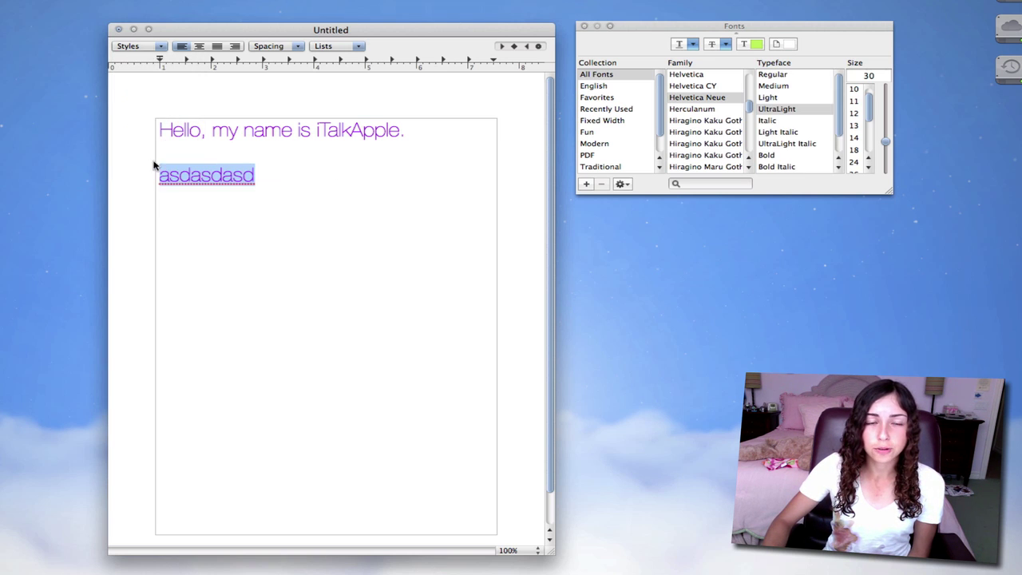
click(201, 174)
drag(259, 177, 104, 174)
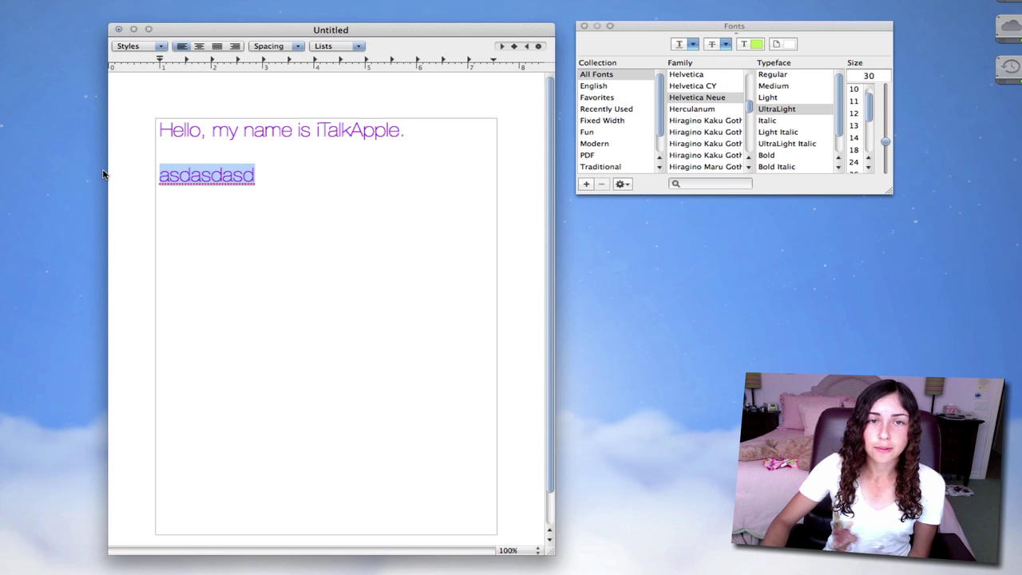
click(262, 129)
drag(439, 132, 16, 137)
click(265, 129)
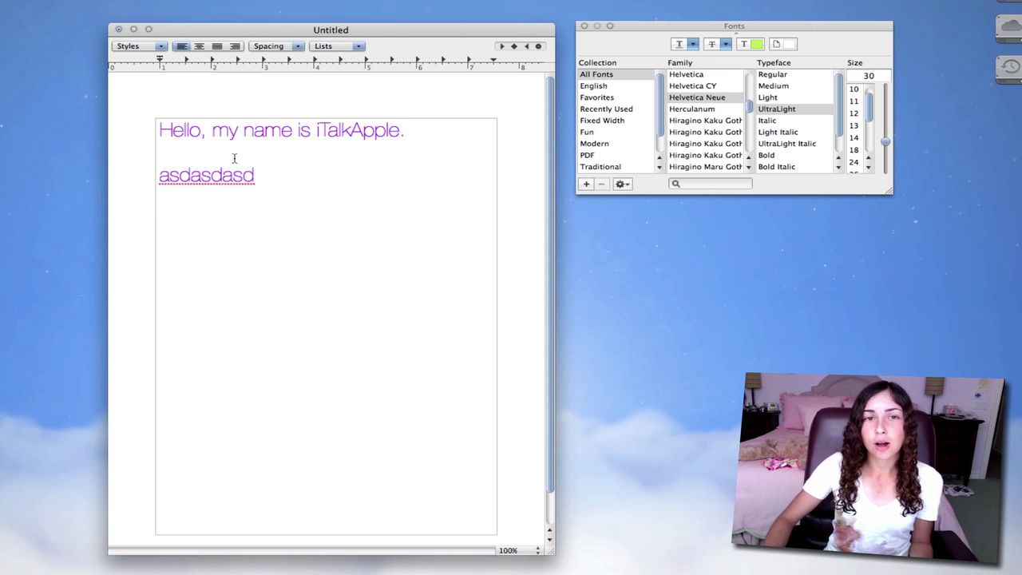
Type the fruits apple, banana, tangerine, pear and orange on separate lines
click(130, 48)
click(129, 49)
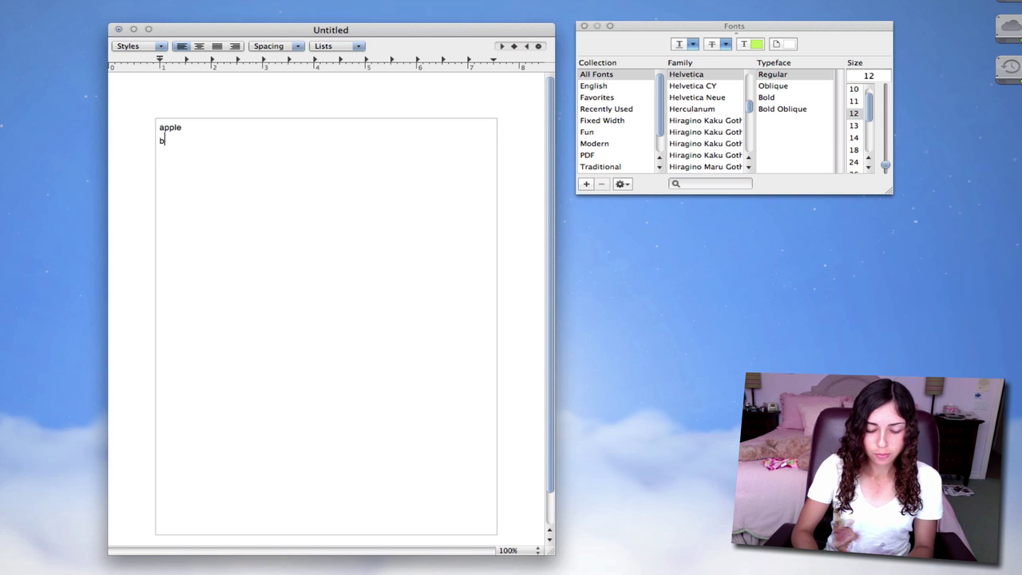
text(anana)
key(Return)
text(tangeri)
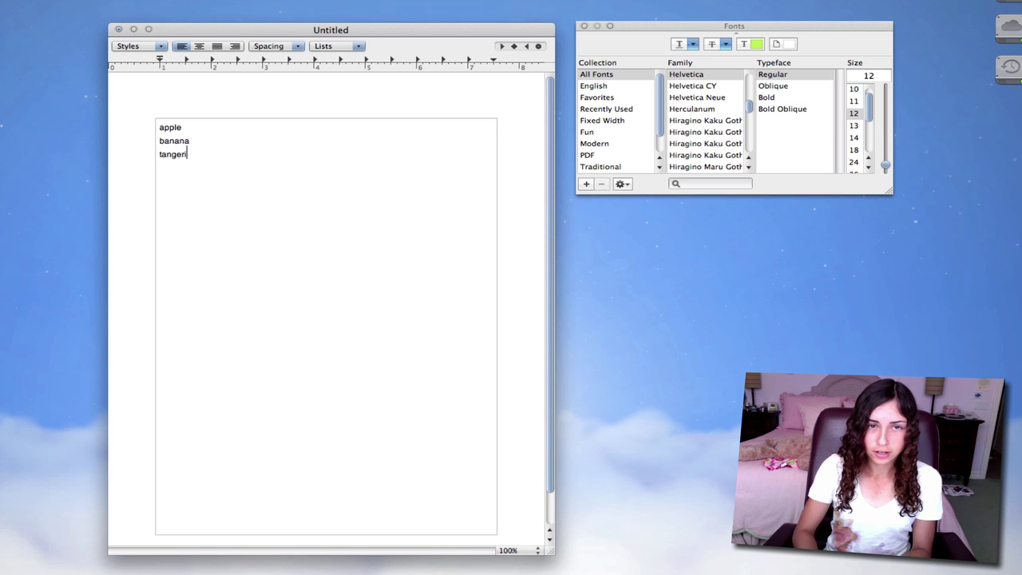
text(ne)
key(Return)
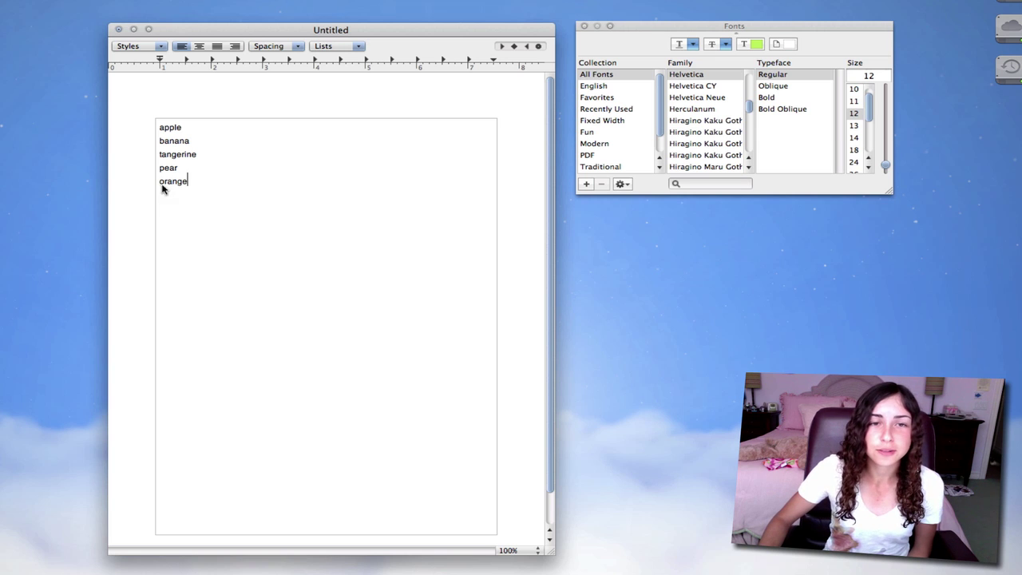
Make the five fruit lines single-spaced and numbered 1. 2. 3., ending with a plain line
key(super+a)
click(281, 46)
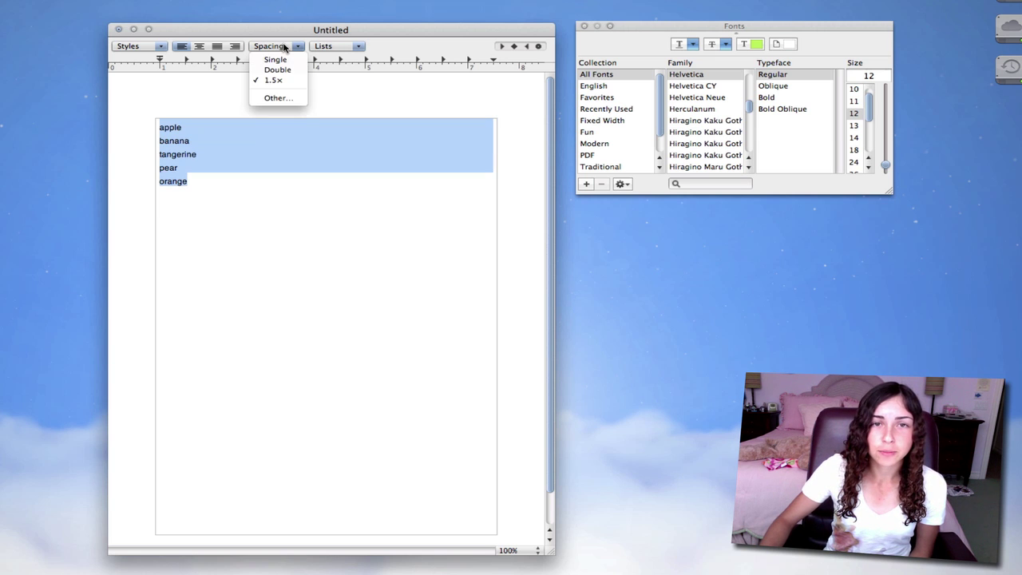
click(275, 60)
click(221, 160)
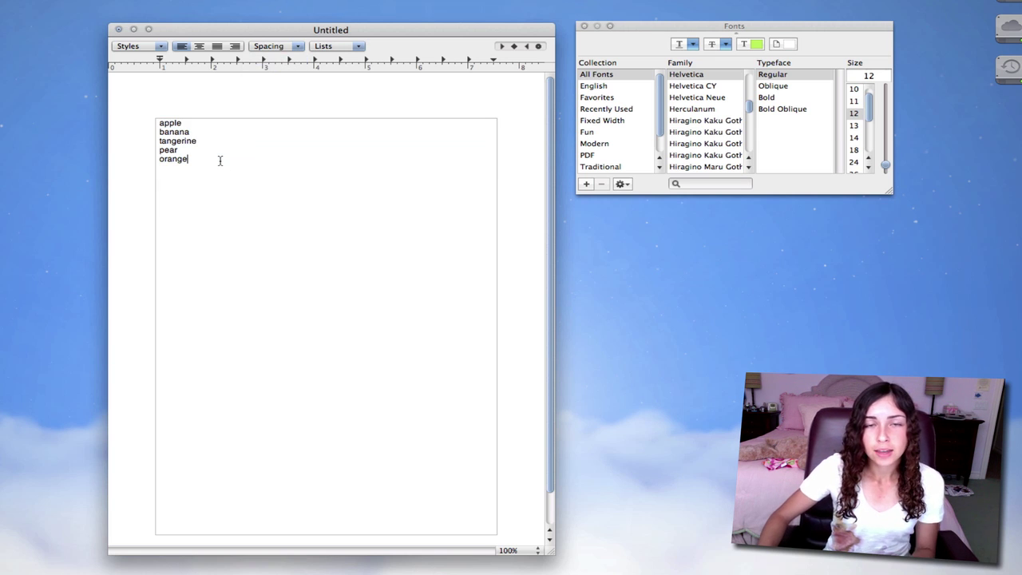
key(super+a)
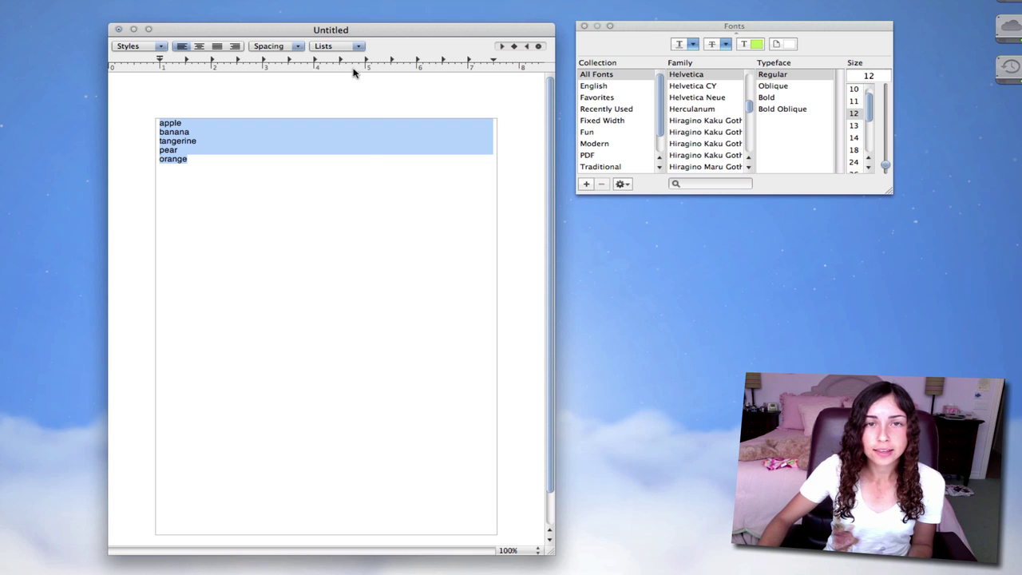
click(351, 47)
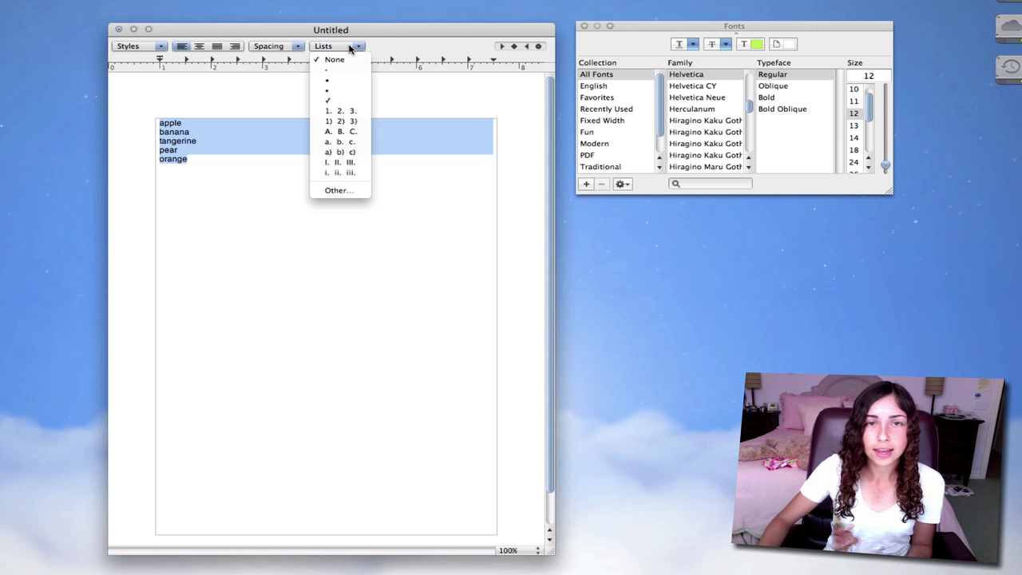
click(343, 112)
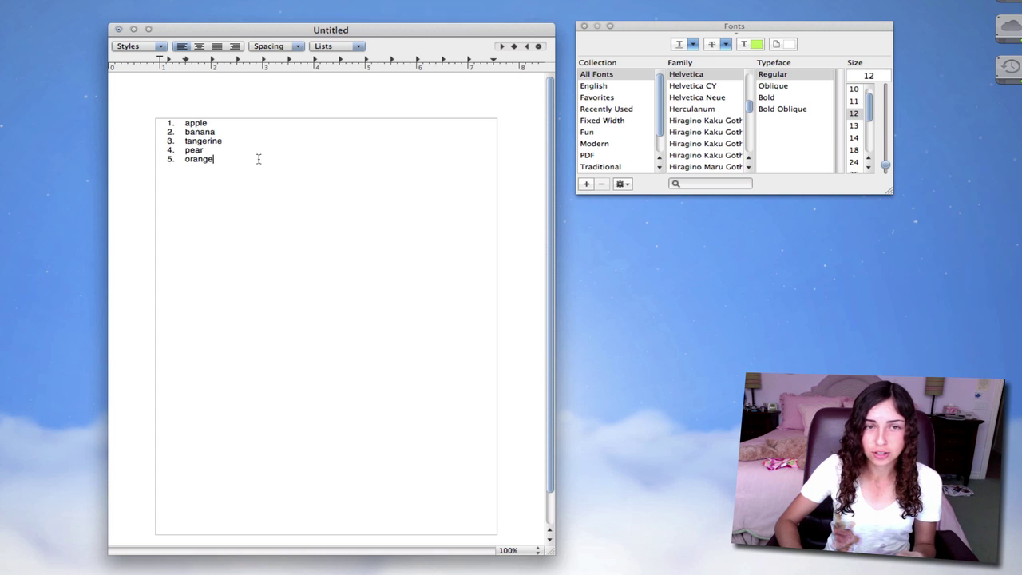
key(Return)
key(Return)
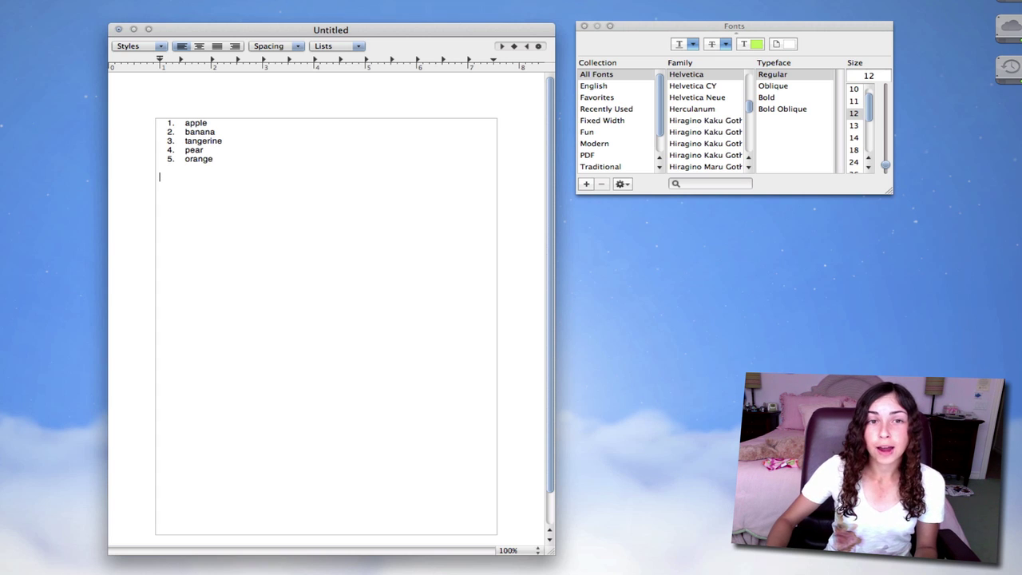
Start a bulleted list, outdent a sub-item, and add sample bullets 'adasd' and 'asd'
click(327, 45)
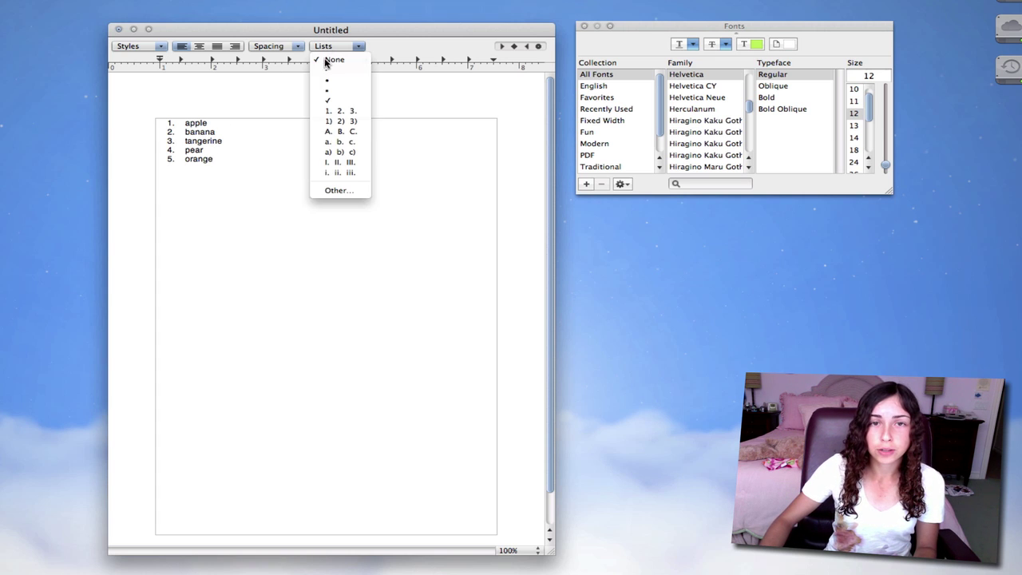
click(317, 78)
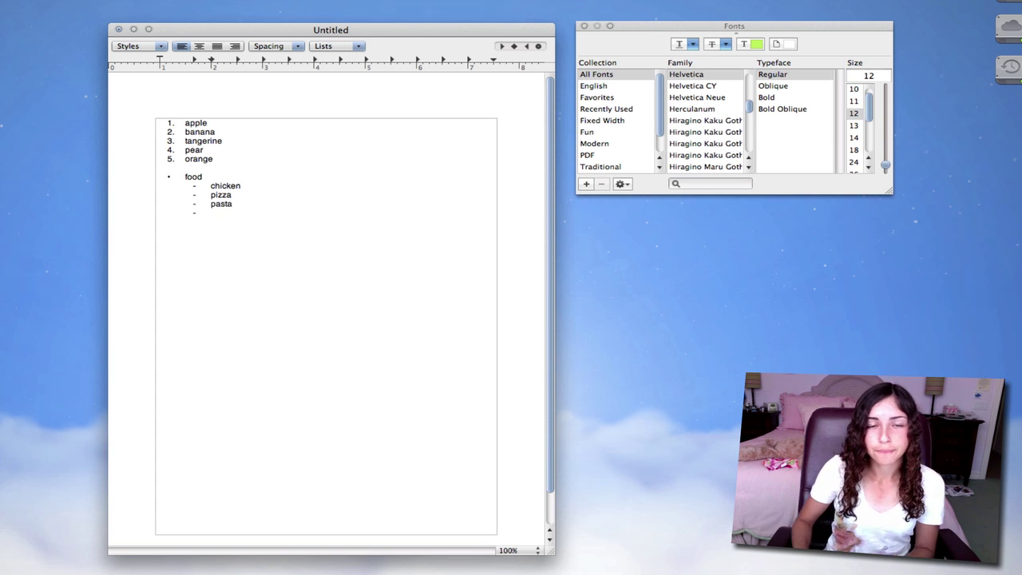
key(shift+Tab)
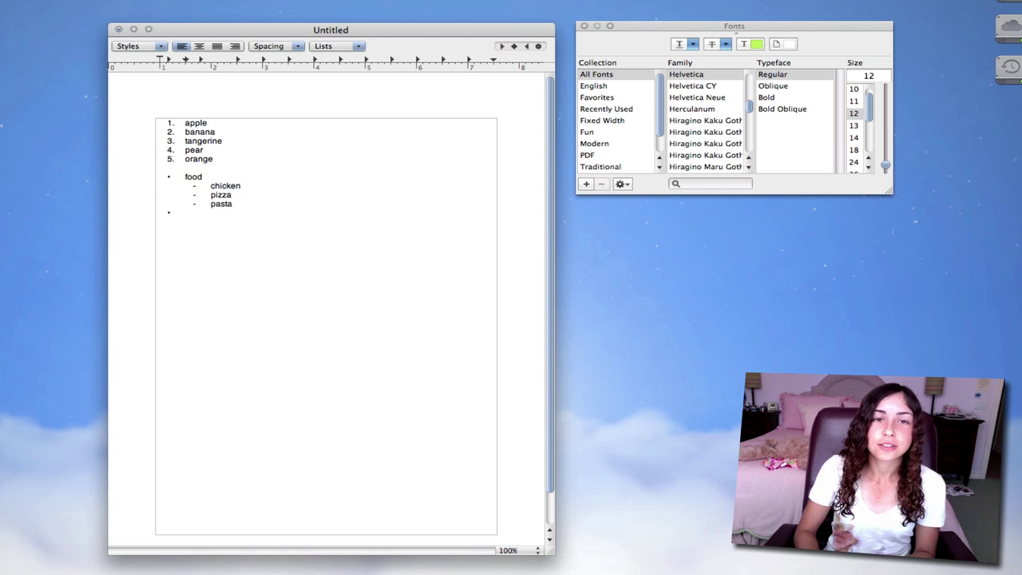
text(adasd)
key(Return)
text(asd)
key(Return)
key(Return)
text(asd)
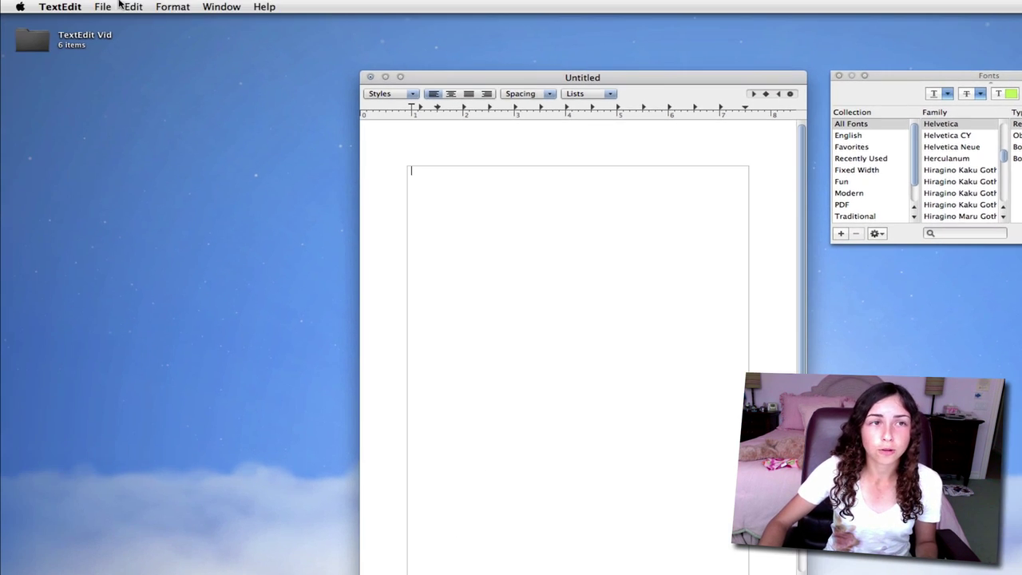
Place the sky screenshot from the TextEdit Vid folder at the top of the page
click(102, 6)
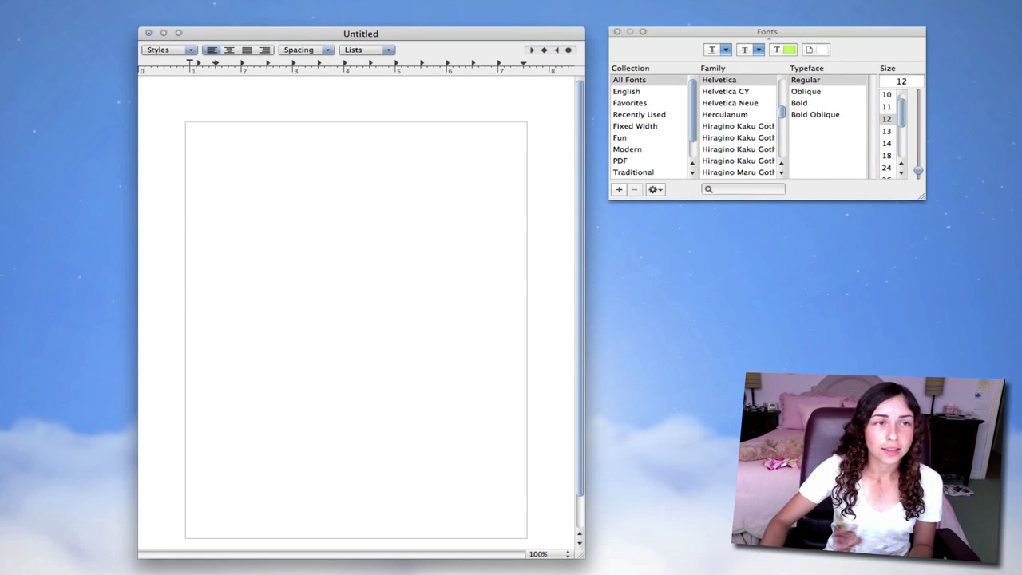
key(super+t)
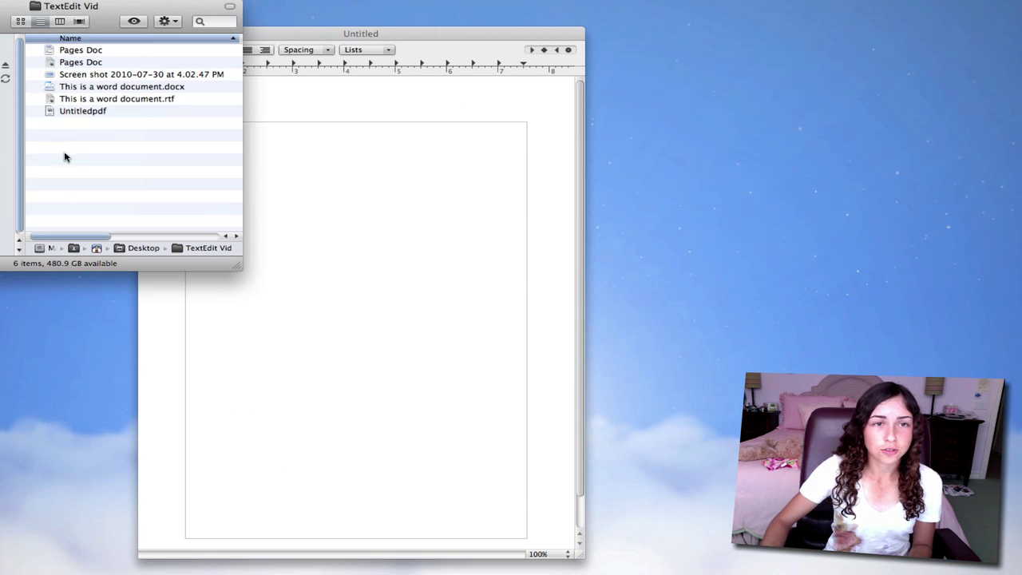
drag(114, 74, 244, 145)
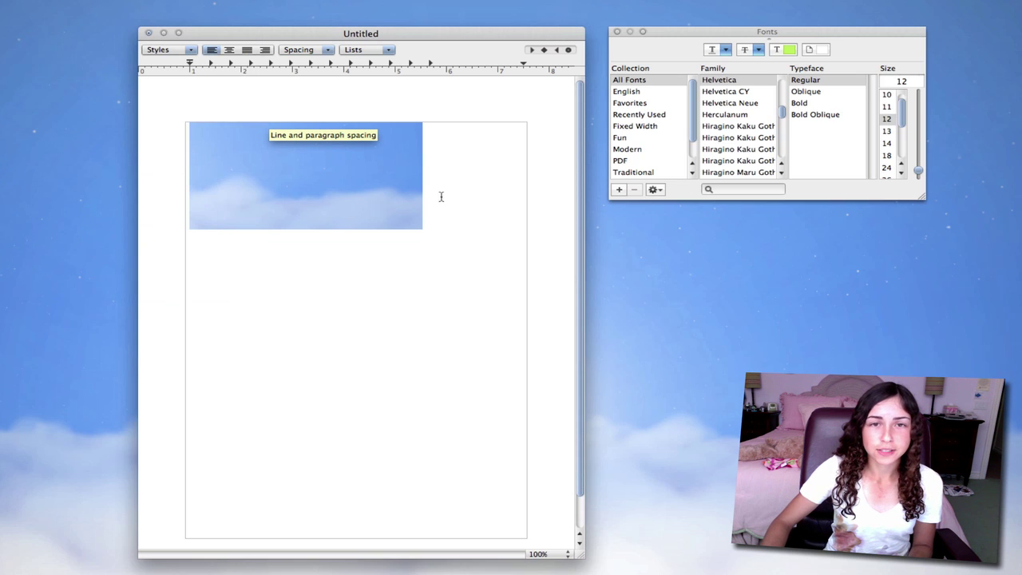
Type sample lines 'asdad' and 'asd' beneath the image
text(asdad)
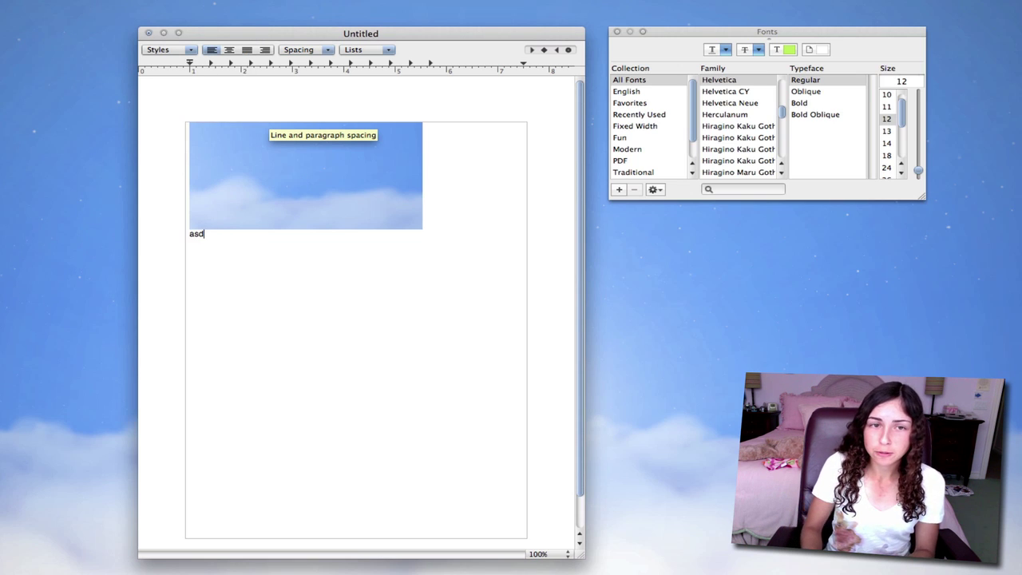
key(Return)
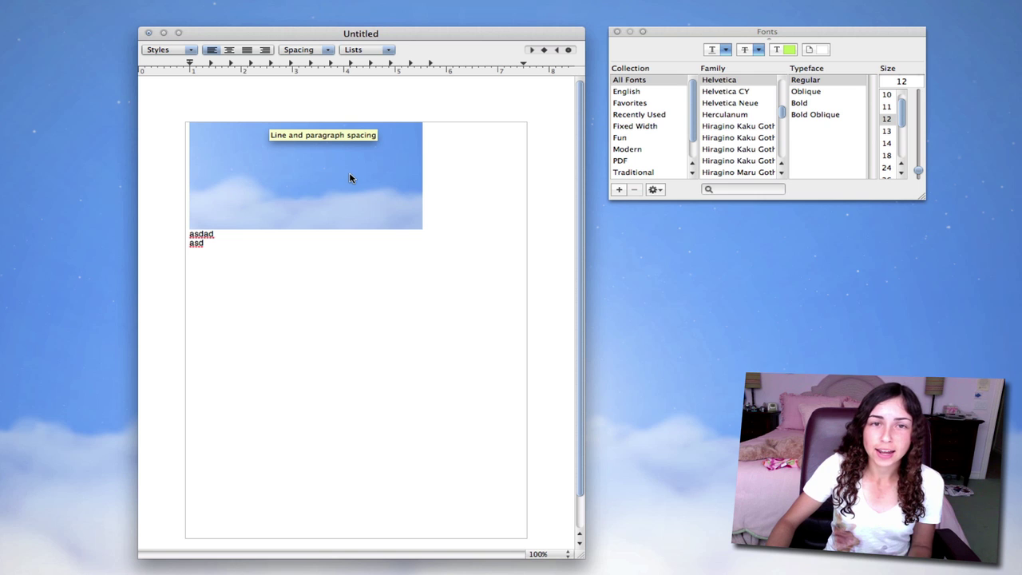
text(asd)
key(Return)
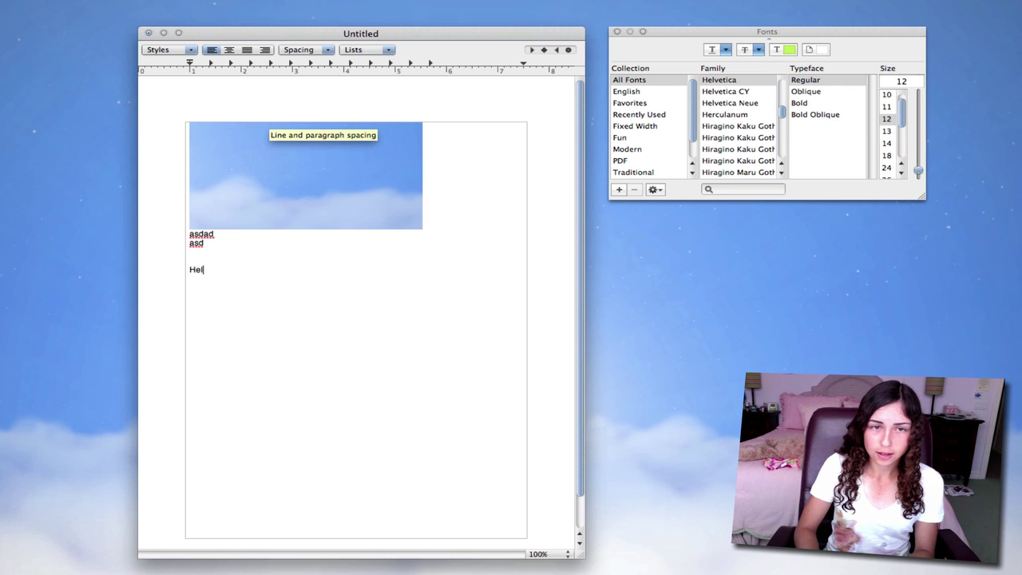
Finish typing 'Hello, my name is italkApple.' and select that line
text(y name is )
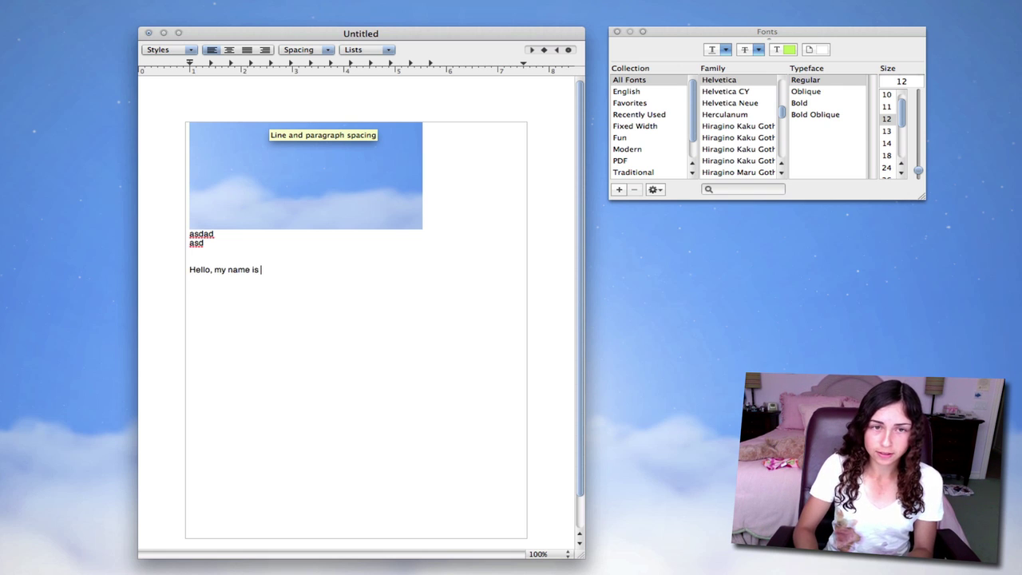
text(italkApple.)
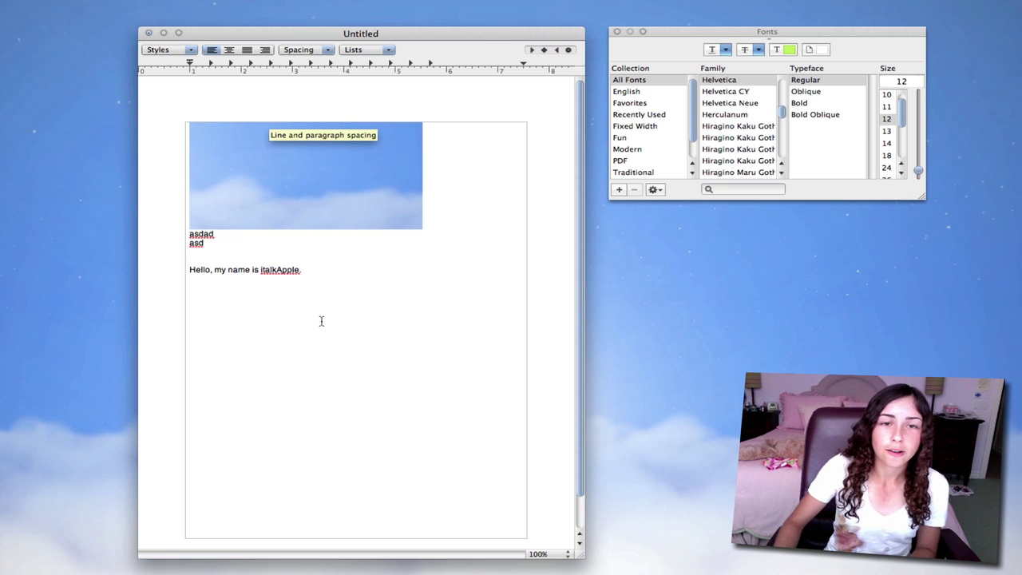
drag(319, 271, 188, 266)
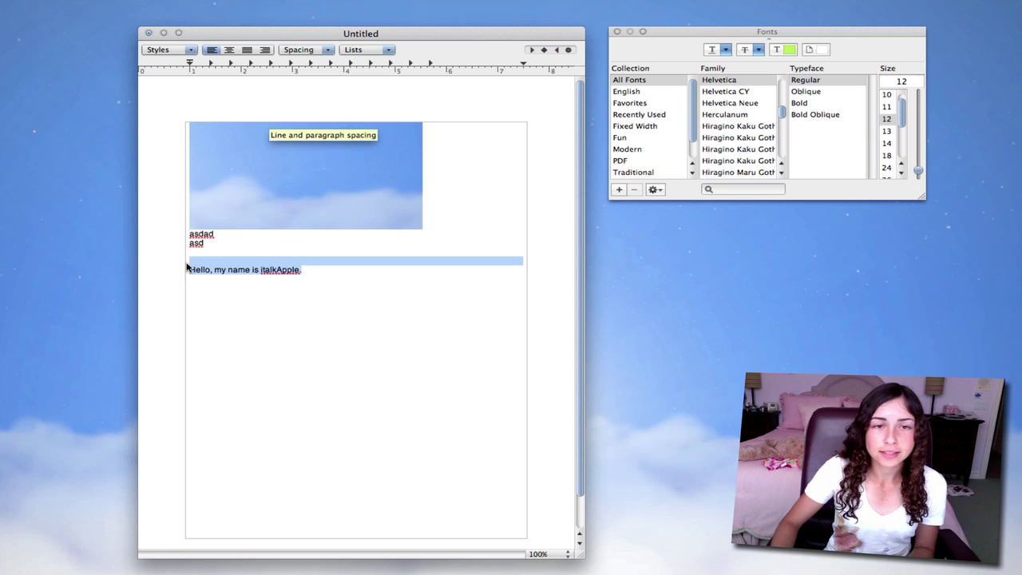
click(340, 264)
drag(325, 271, 152, 269)
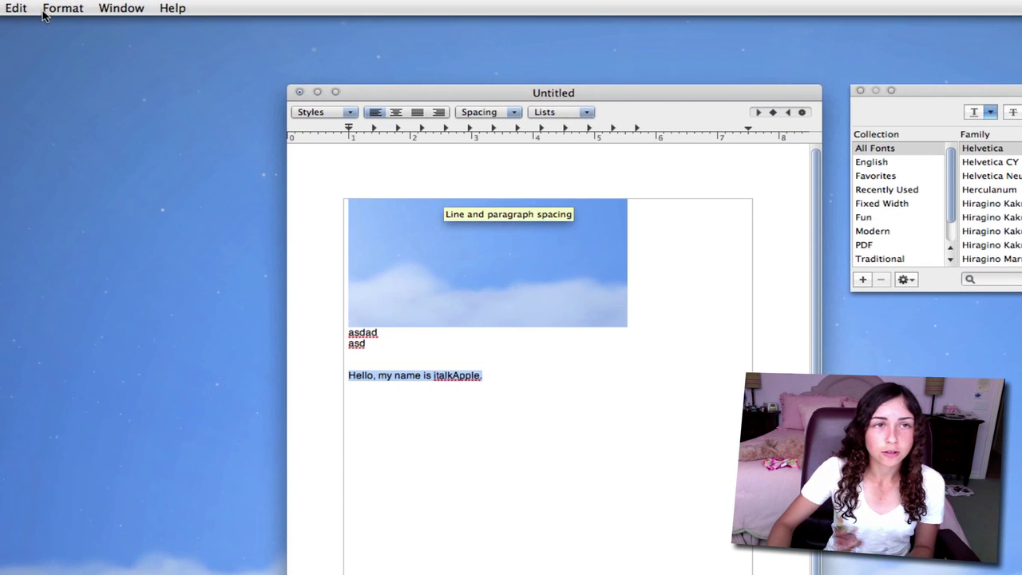
Loosen the Hello line's kerning repeatedly to spread its letters wider
click(61, 8)
mouse_move(63, 29)
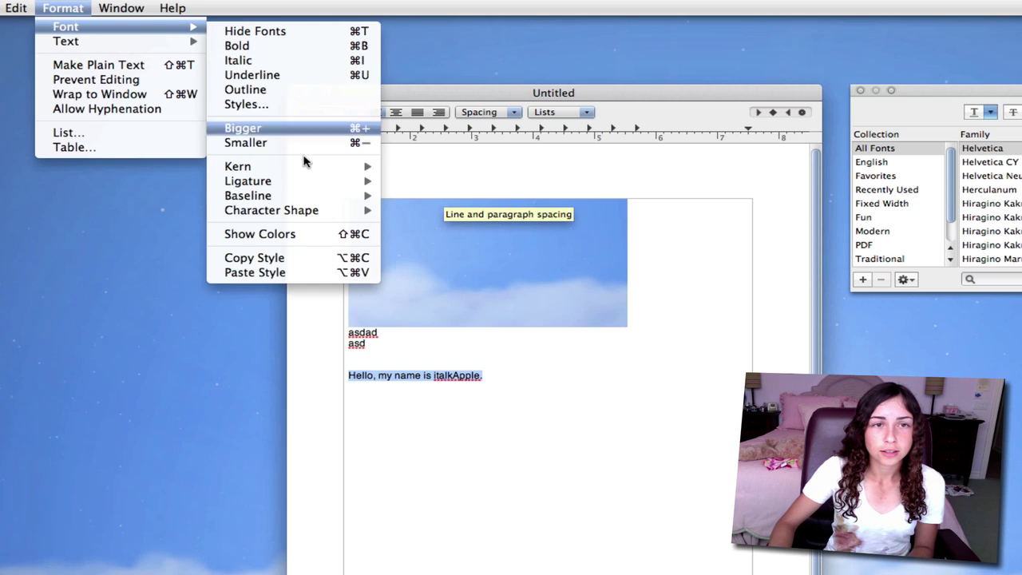
mouse_move(363, 166)
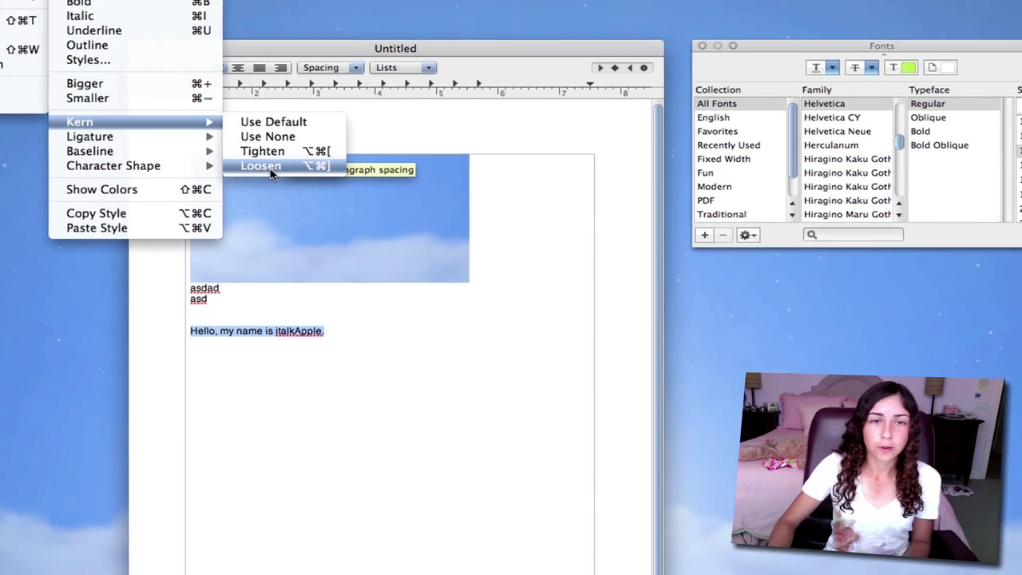
click(429, 210)
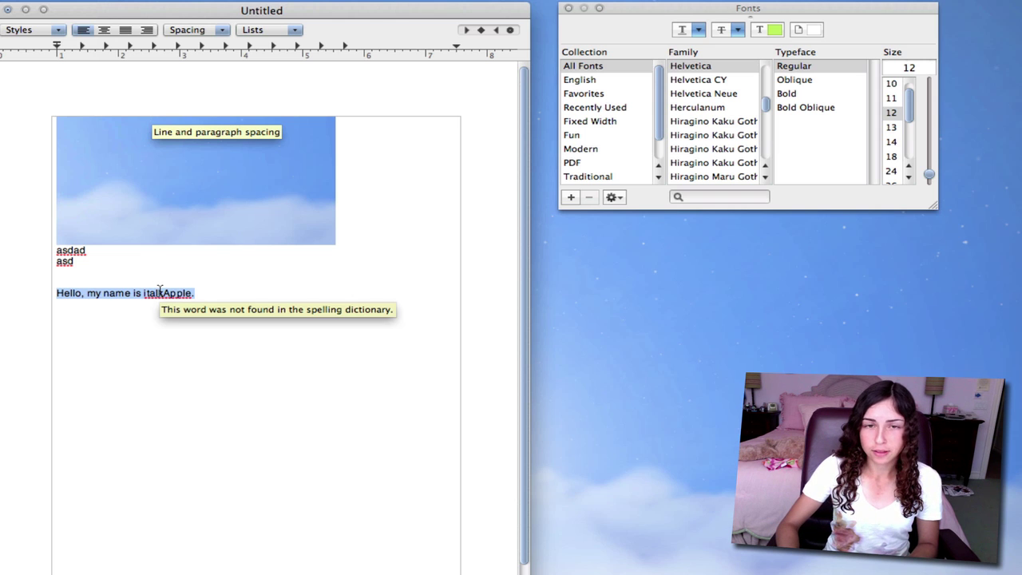
key(super+alt+bracketright)
key(super+alt+bracketright)
key(super+alt+bracketright)
key(super+alt+bracketright)
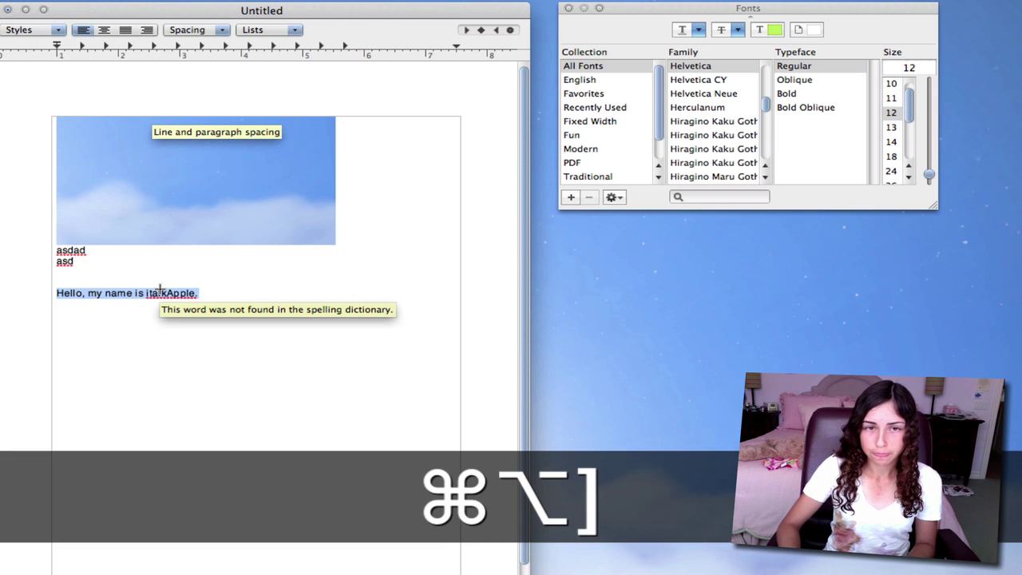
key(super+alt+bracketright)
key(super+alt+bracketright)
key(super+alt+bracketright)
key(super+alt+bracketright)
key(super+alt+bracketright)
key(super+alt+bracketright)
key(super+alt+bracketright)
key(super+alt+bracketright)
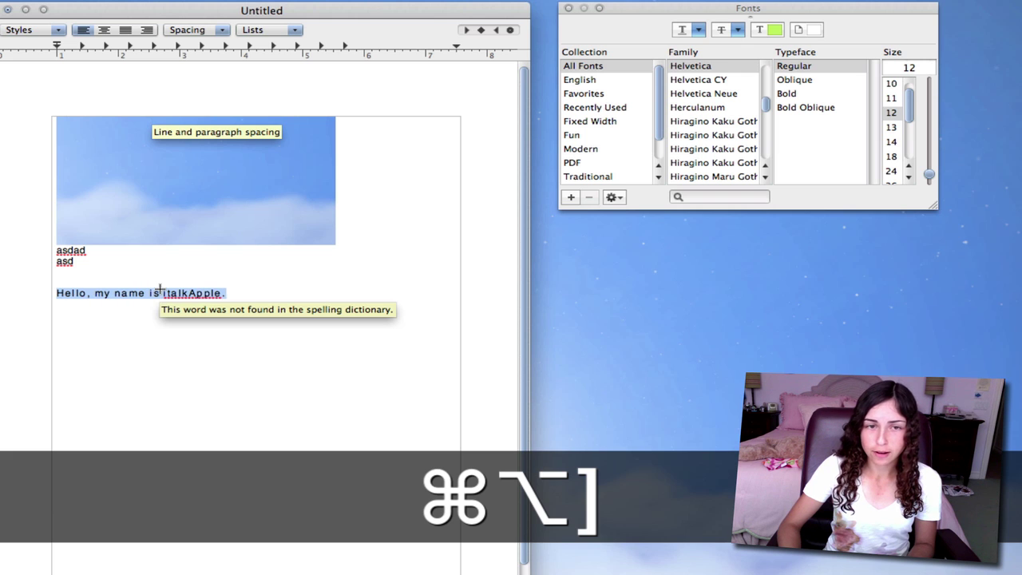
key(super+alt+bracketright)
key(super+alt+bracketright)
key(super+alt+bracketright)
key(super+alt+bracketright)
key(super+alt+bracketright)
key(super+alt+bracketright)
key(super+alt+bracketright)
key(super+alt+bracketright)
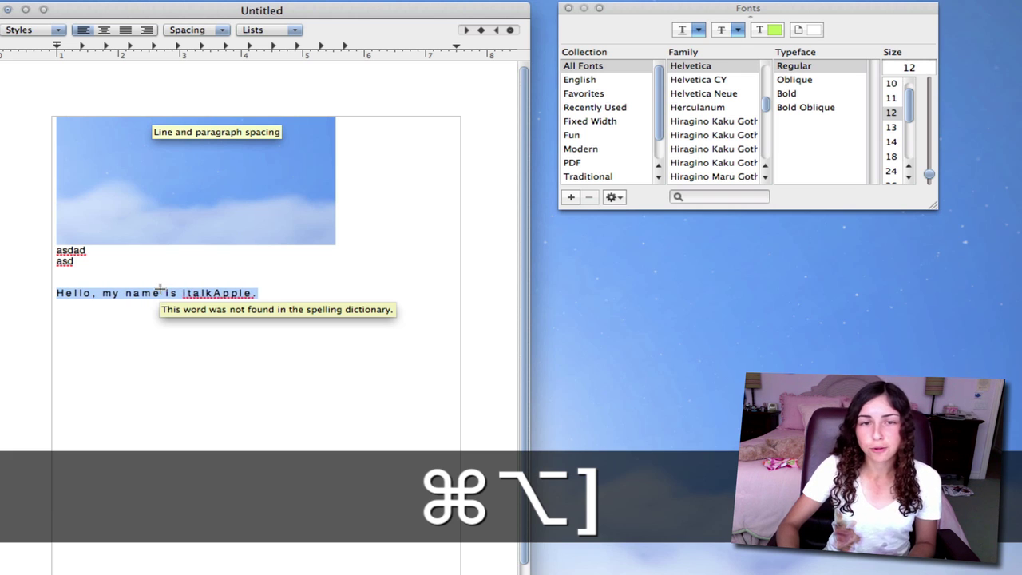
key(super+alt+bracketright)
key(super+alt+bracketright)
key(super+alt+bracketright)
key(super+alt+bracketright)
key(super+alt+bracketright)
key(super+alt+bracketright)
key(super+alt+bracketright)
key(super+alt+bracketright)
key(super+alt+bracketright)
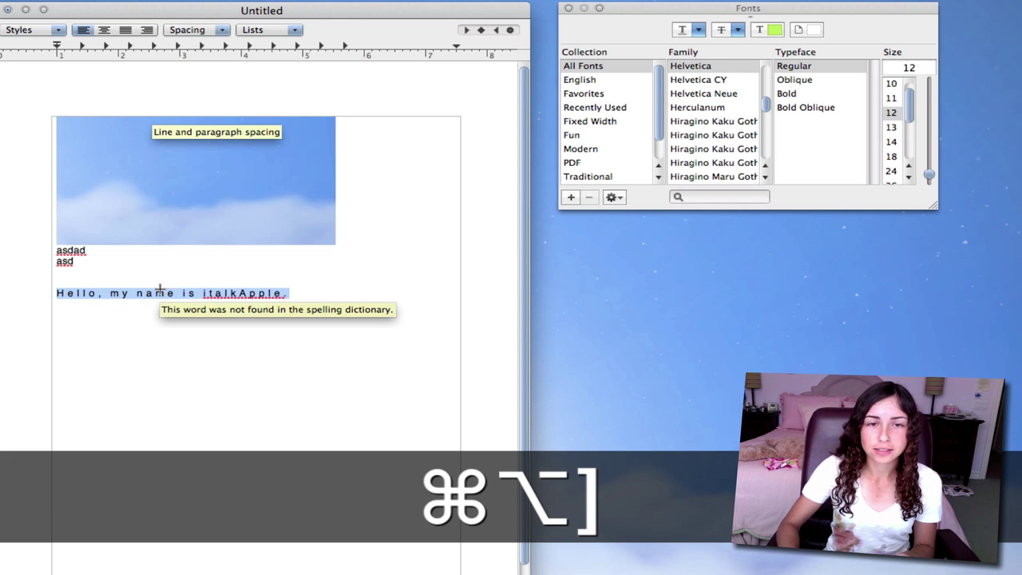
key(super+alt+bracketright)
key(super+alt+bracketright)
key(super+alt+bracketright)
key(super+alt+bracketright)
key(super+alt+bracketright)
key(super+alt+bracketright)
key(super+alt+bracketright)
key(super+alt+bracketright)
key(super+alt+bracketright)
key(super+alt+bracketright)
key(super+alt+bracketright)
key(super+alt+bracketright)
key(super+alt+bracketright)
key(super+alt+bracketright)
key(super+alt+bracketright)
key(super+alt+bracketright)
key(super+alt+bracketright)
key(super+alt+bracketright)
key(super+alt+bracketright)
key(super+alt+bracketright)
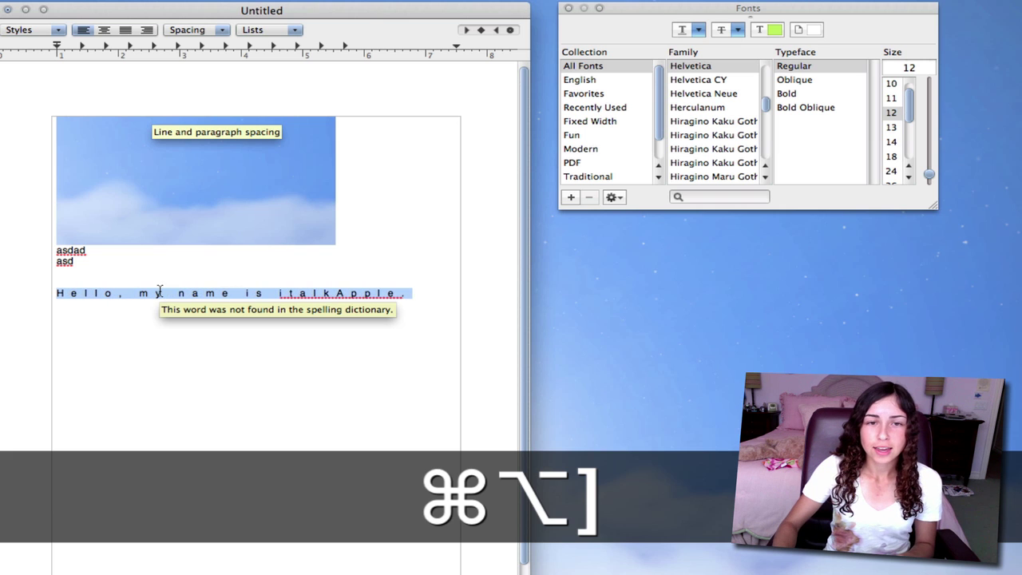
Reselect the Hello line, reset it to default kerning, and start a new line
click(160, 291)
drag(424, 292, 10, 288)
click(134, 284)
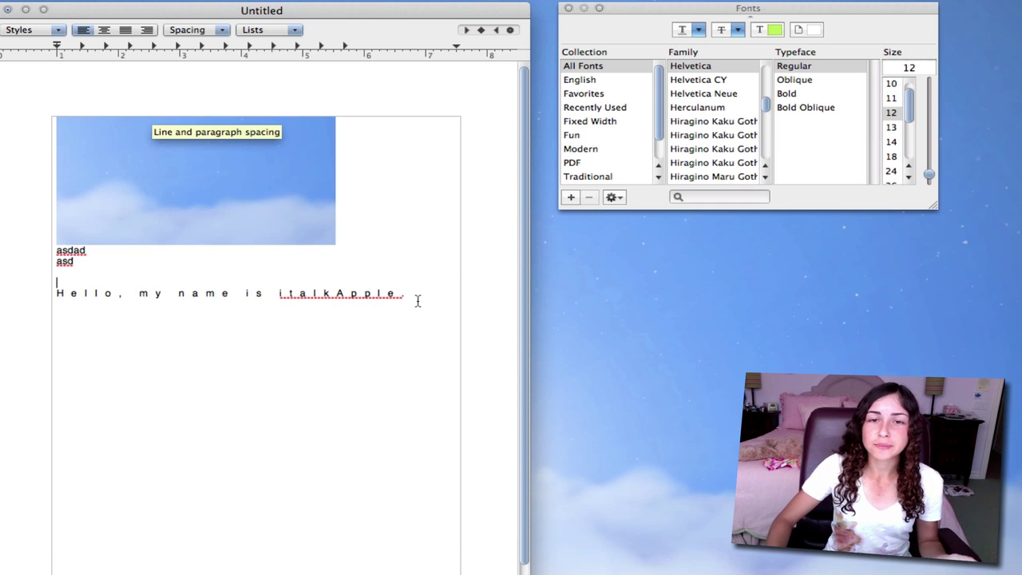
drag(416, 297, 1, 295)
click(204, 294)
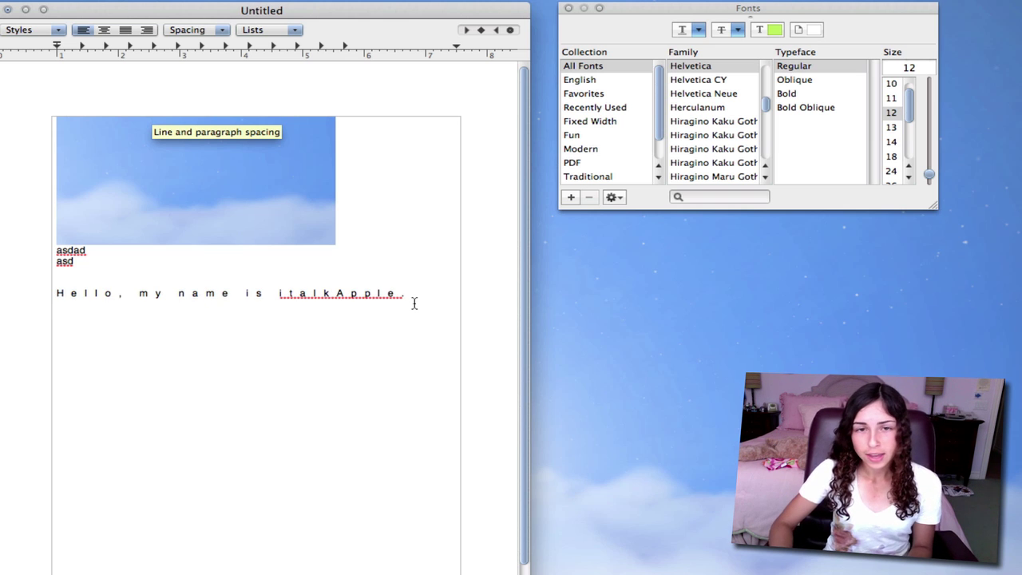
key(shift+super+Left)
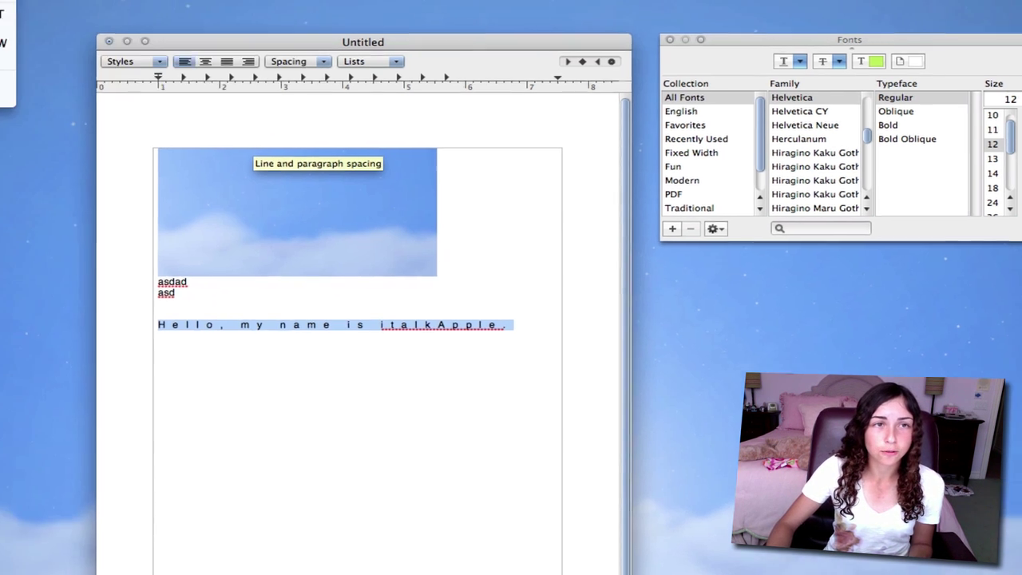
click(40, 10)
mouse_move(43, 28)
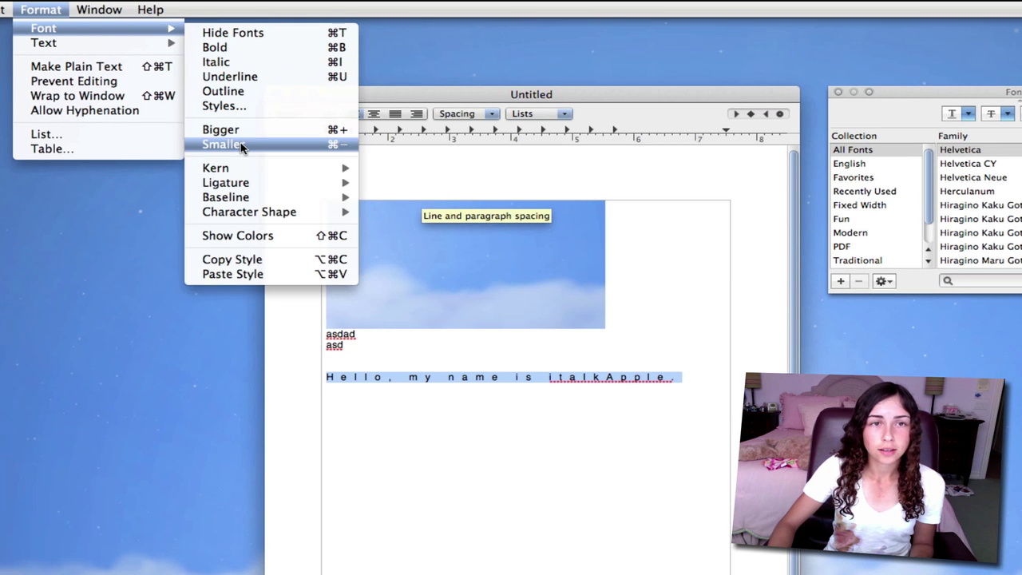
mouse_move(240, 167)
click(388, 167)
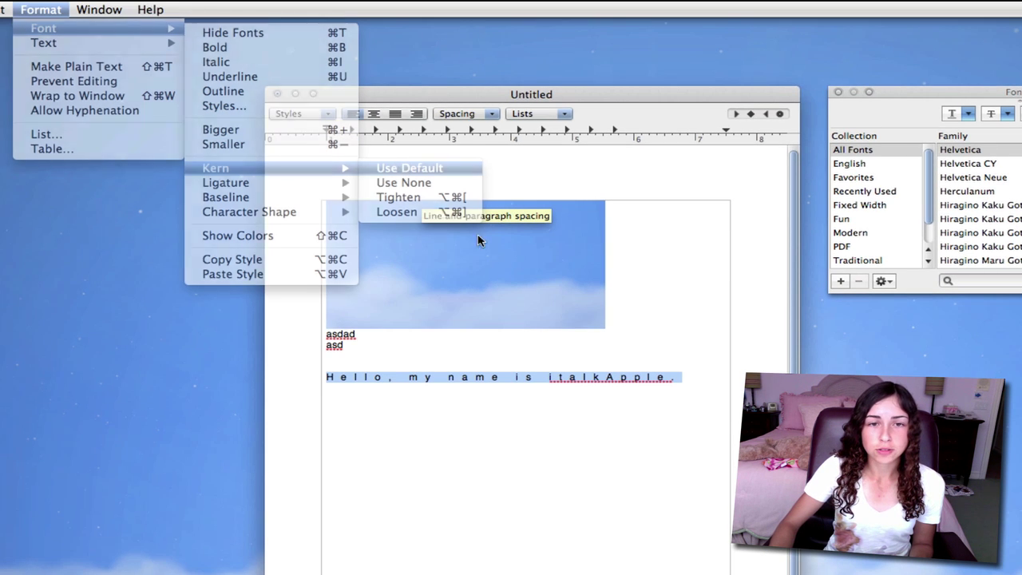
click(496, 371)
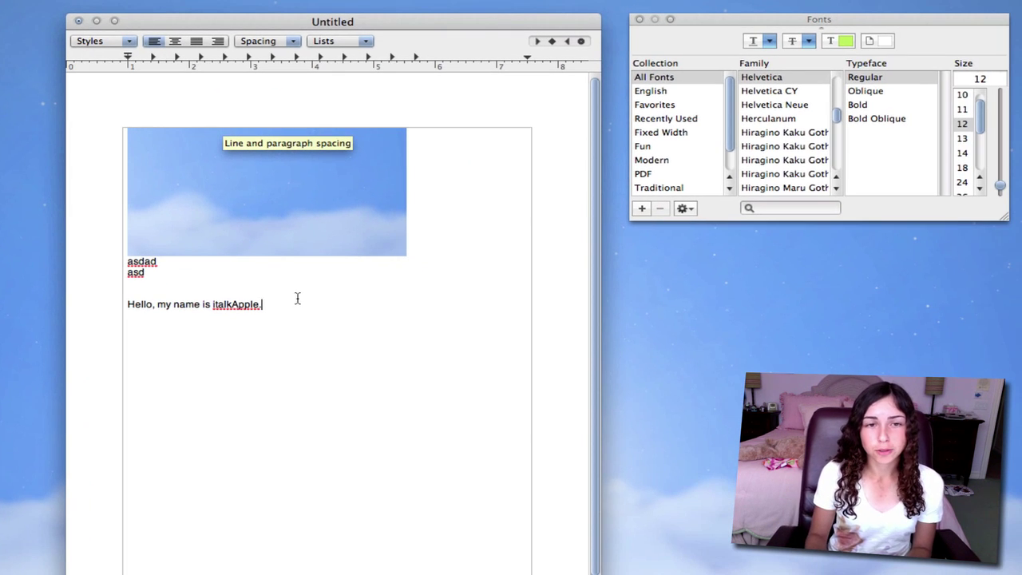
key(Return)
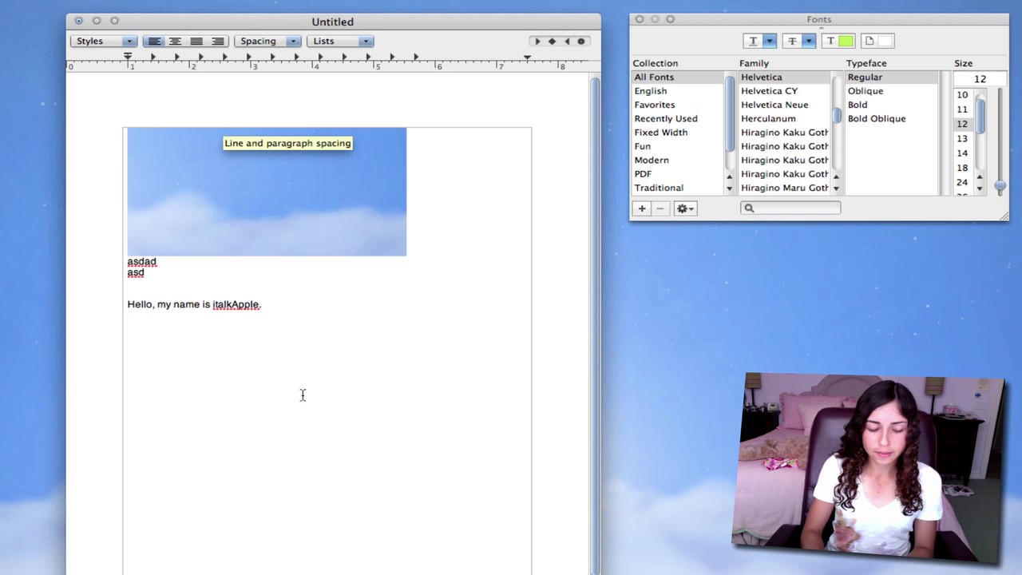
Type H2O, make the 2 a subscript, and start a new line below
text(H2O)
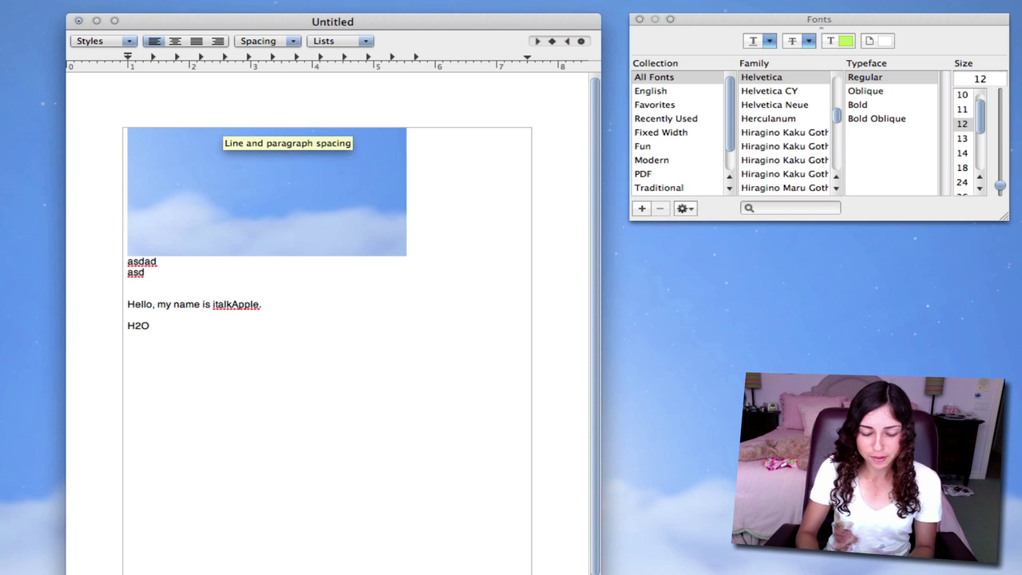
drag(142, 324, 133, 324)
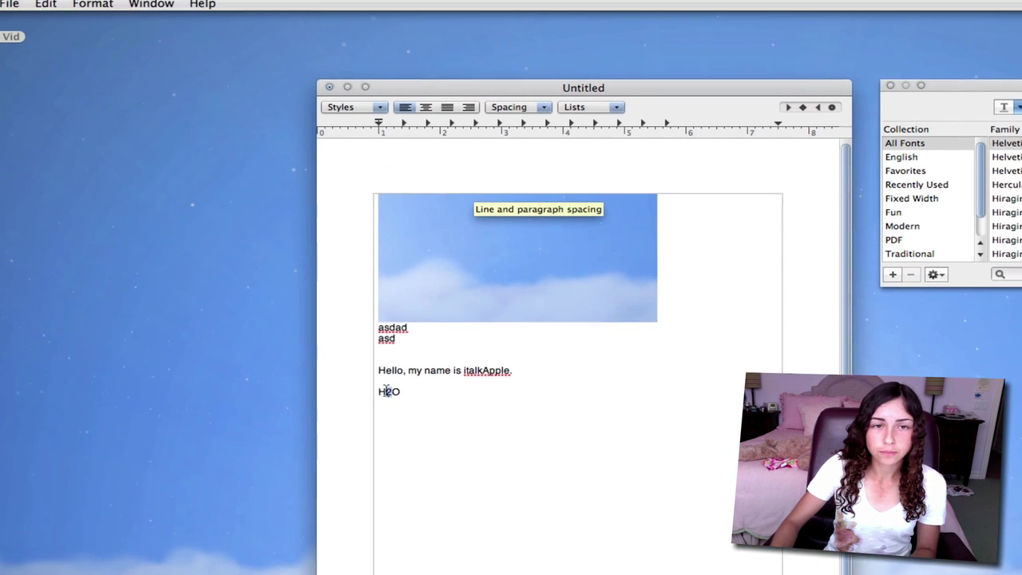
click(118, 9)
mouse_move(135, 44)
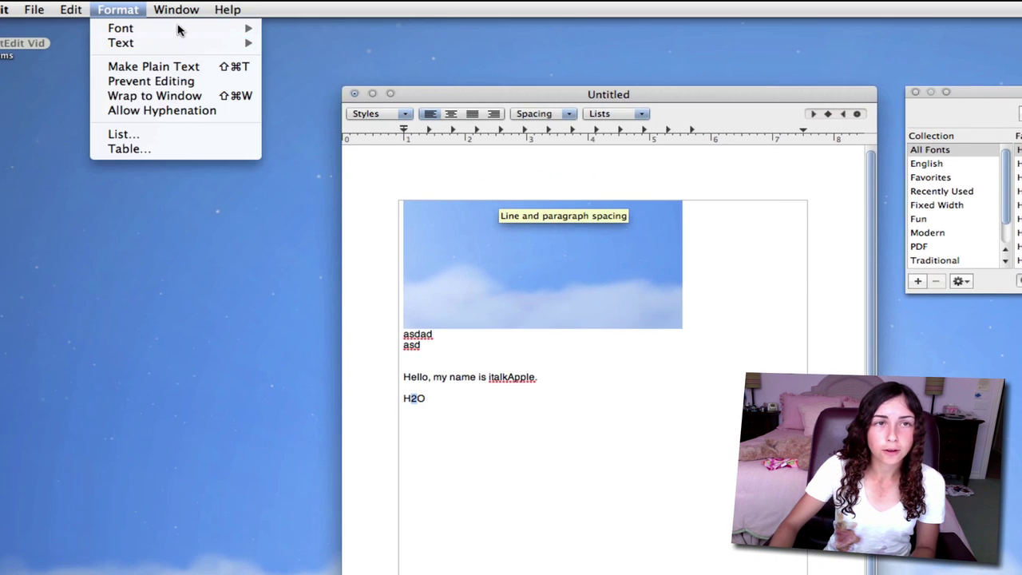
mouse_move(119, 28)
mouse_move(382, 206)
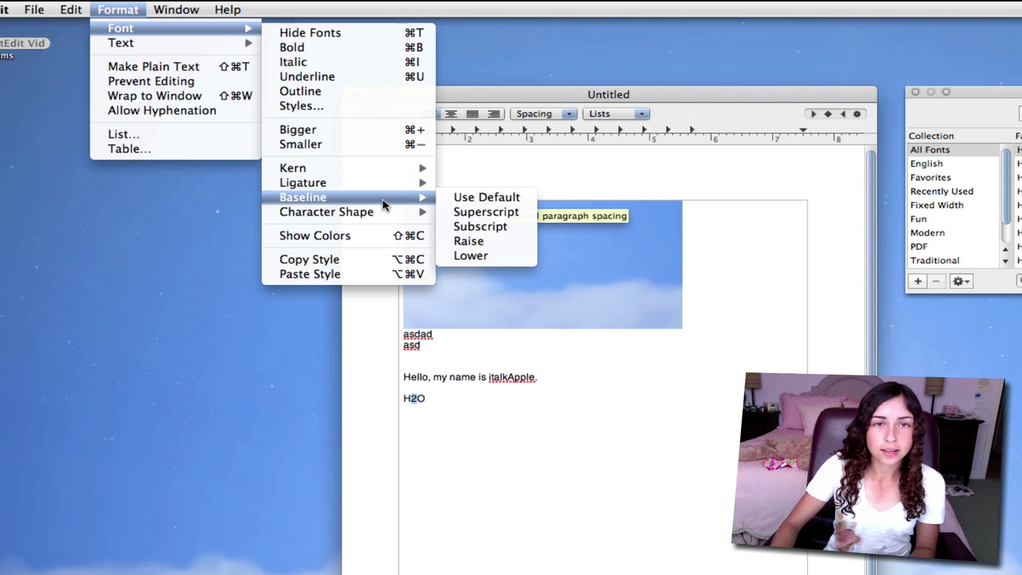
click(473, 228)
click(449, 413)
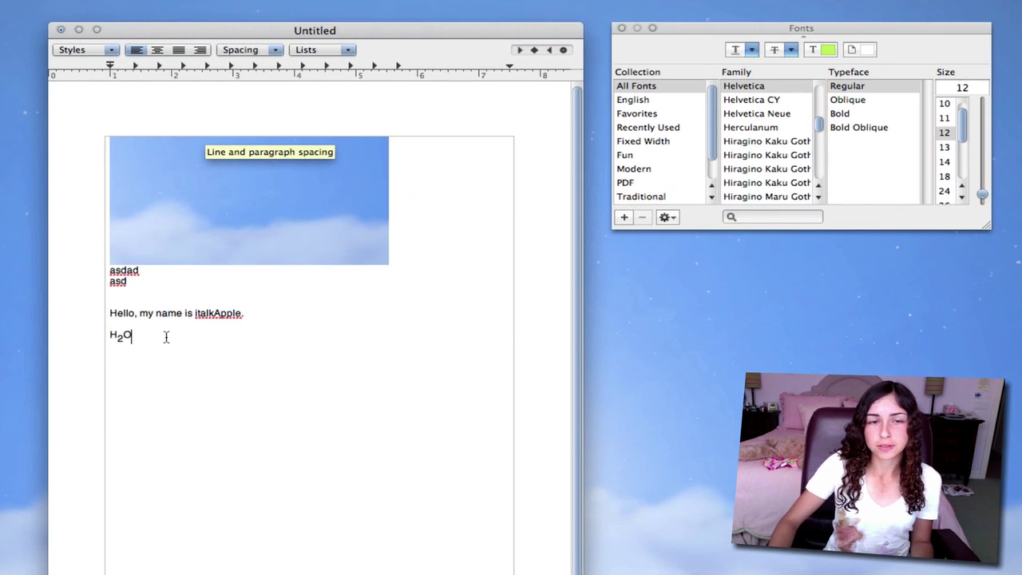
key(Return)
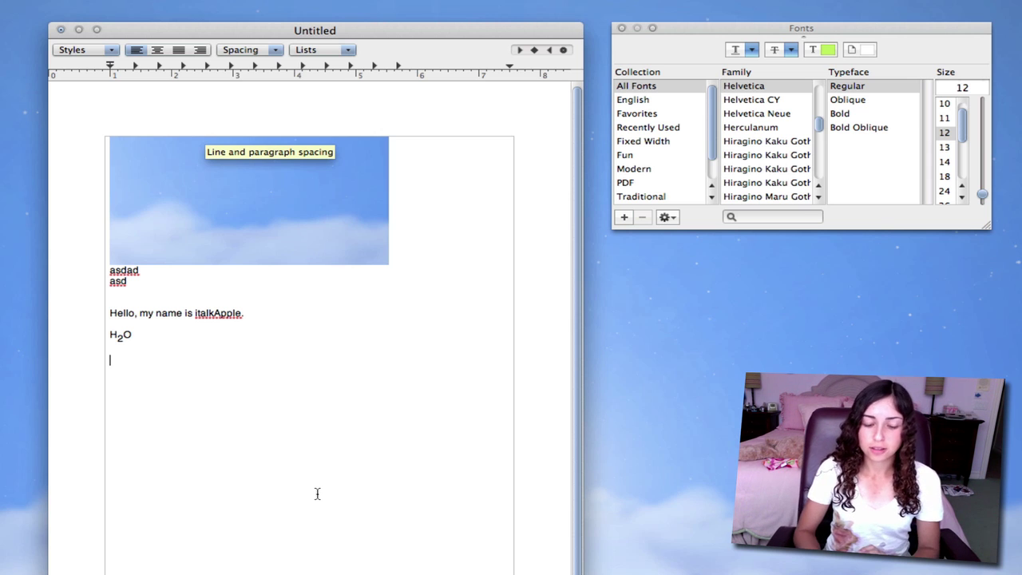
Type 'HELLO ASDASL;DKAD;LAKD;LAKSD;LASKD;LASDK' and convert it to lower case
text(HE)
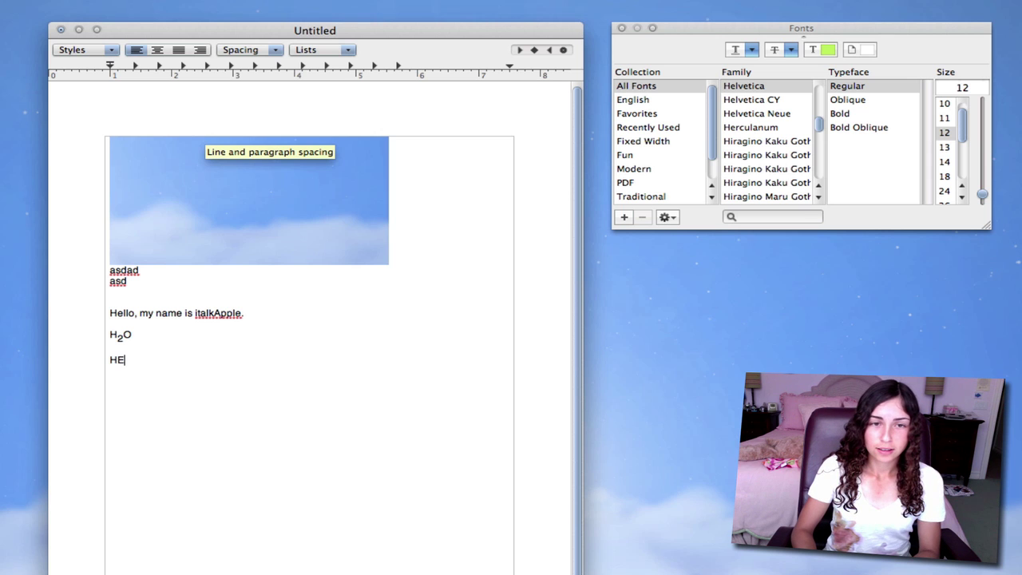
text(LLO ASDASL;DKAD;LAKD;LAKSD;LASKD;LASDK)
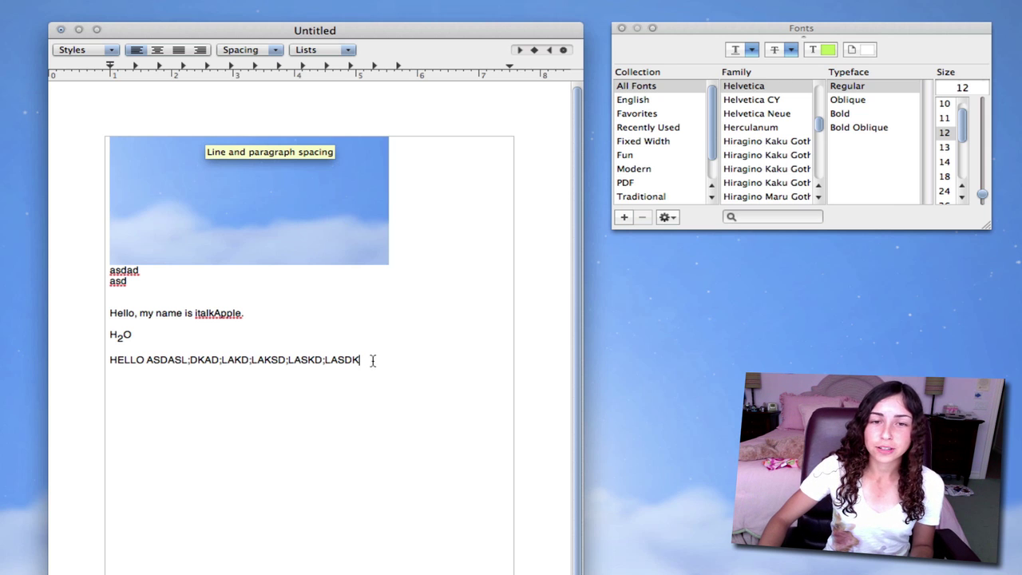
drag(367, 360, 90, 360)
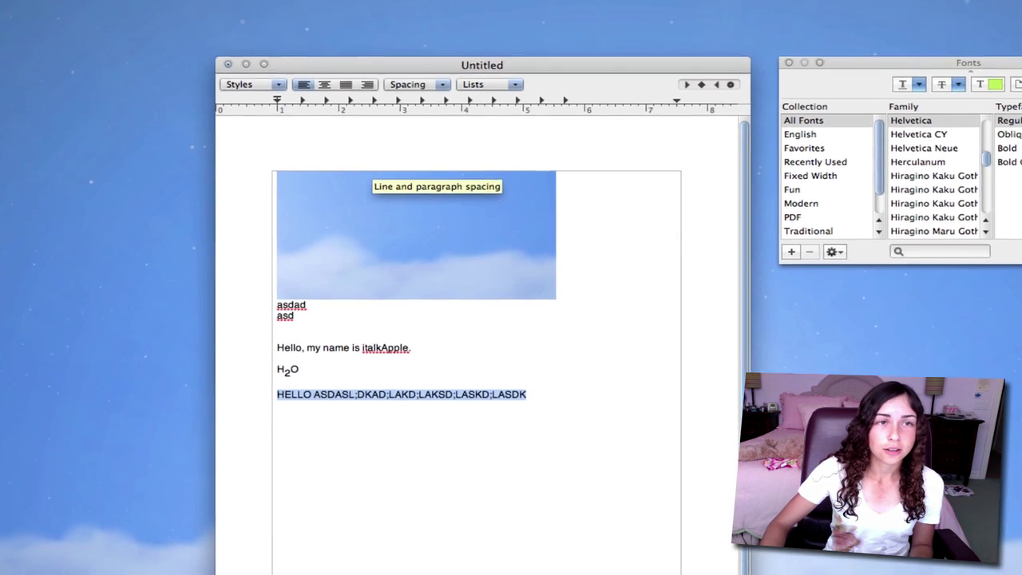
click(86, 10)
mouse_move(113, 261)
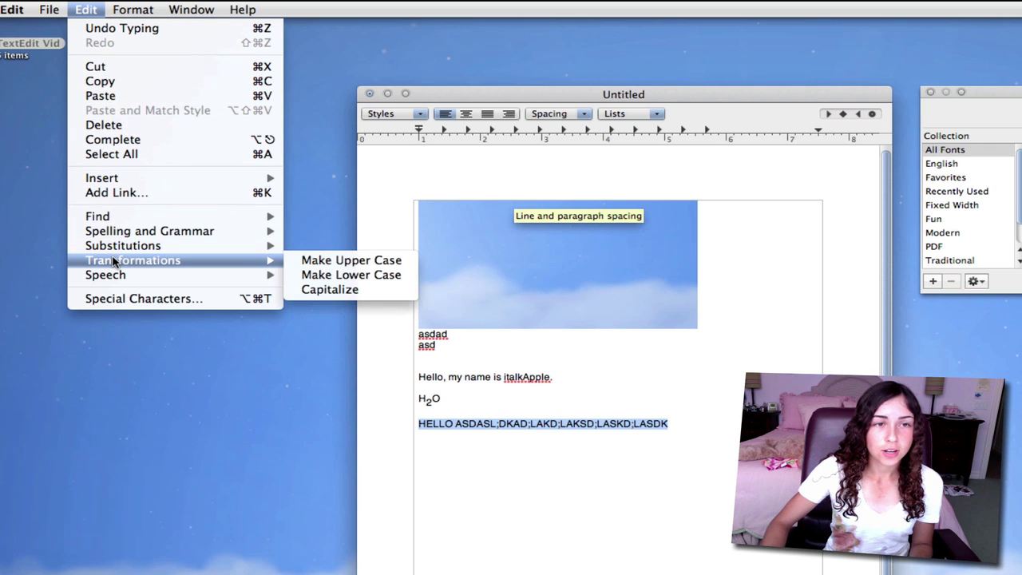
click(335, 275)
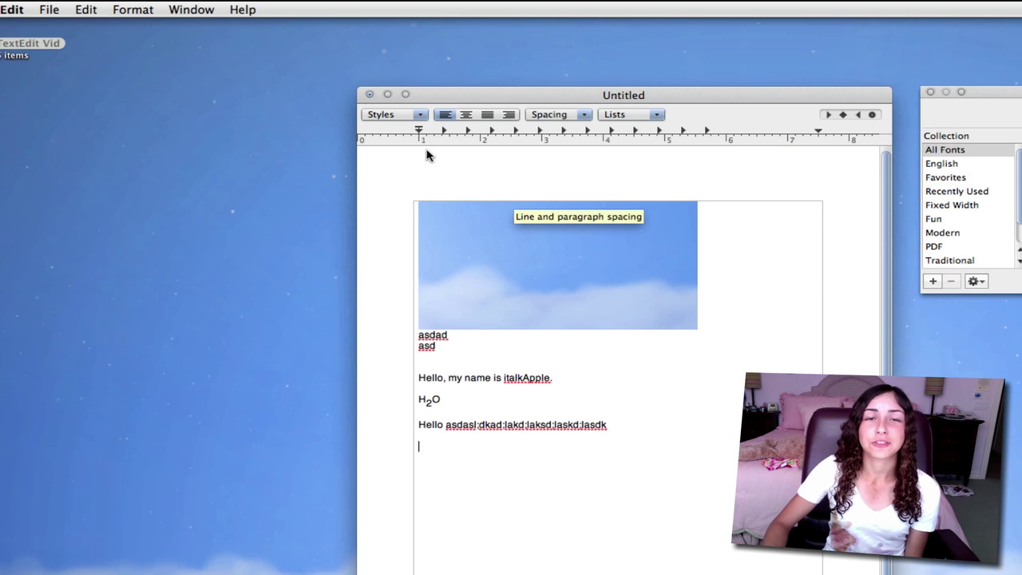
Insert a table below the text and set it to six rows and two columns
click(132, 9)
click(144, 150)
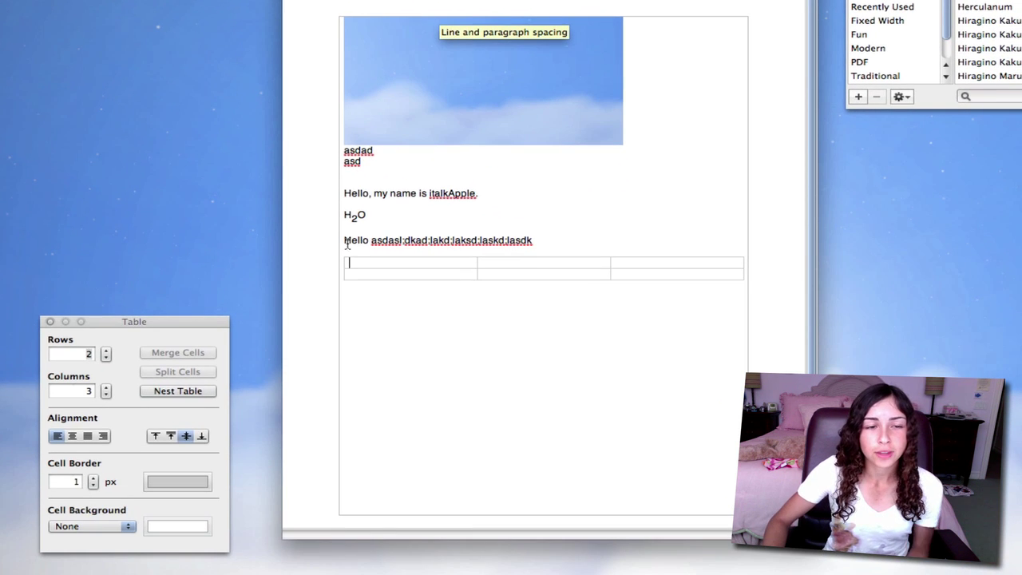
click(87, 356)
key(Tab)
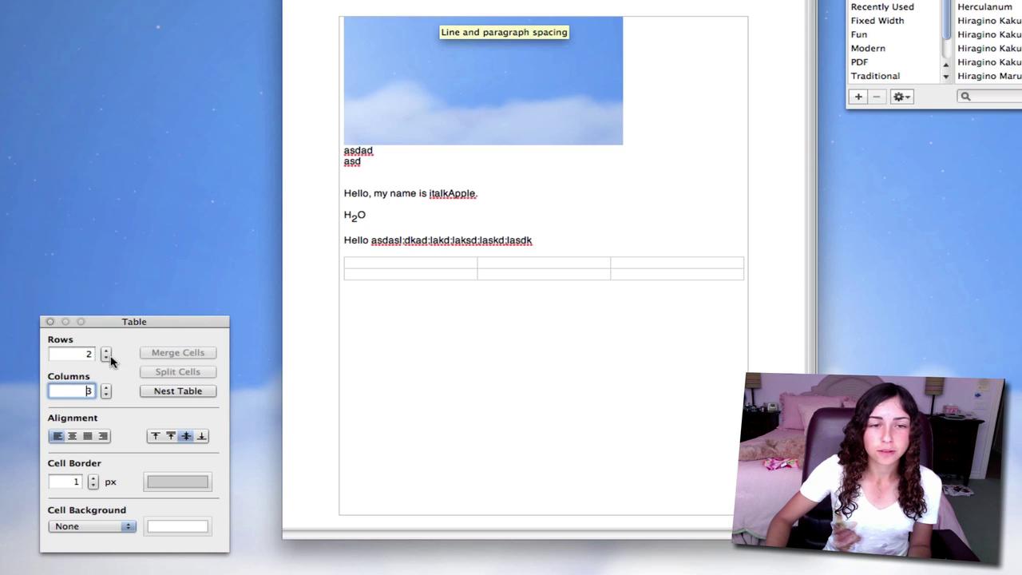
click(106, 351)
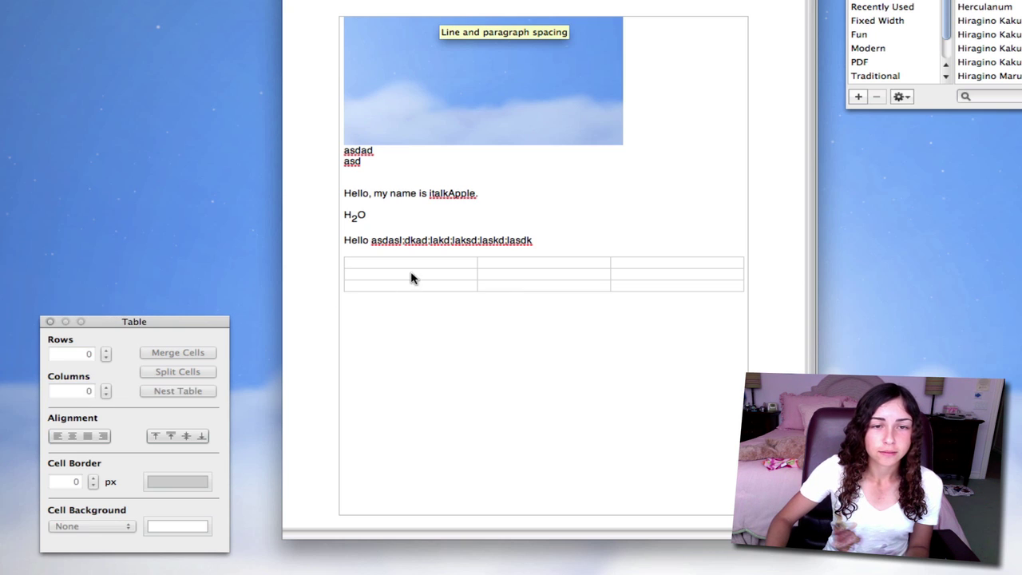
click(411, 275)
click(107, 350)
click(107, 351)
click(106, 351)
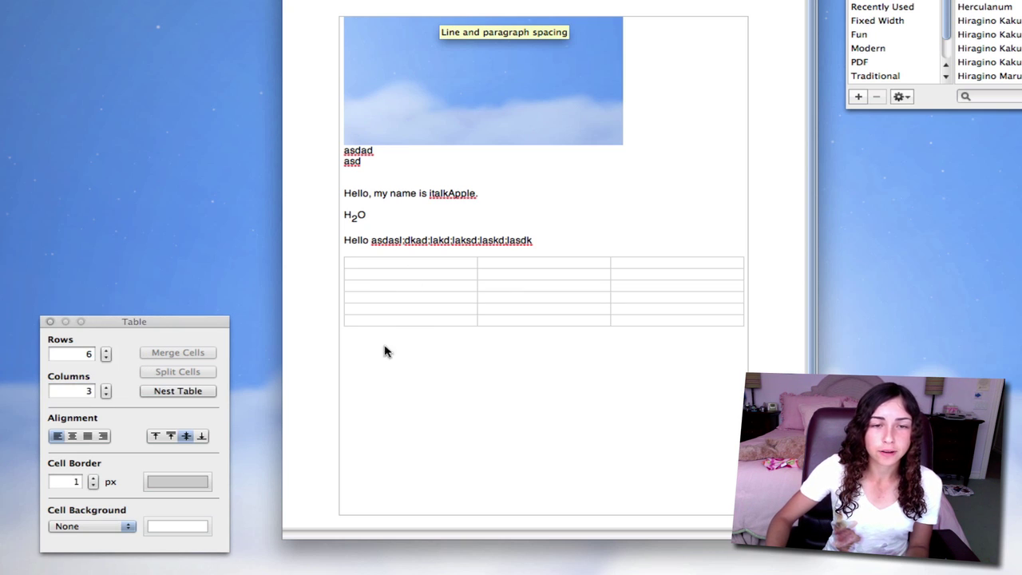
click(106, 394)
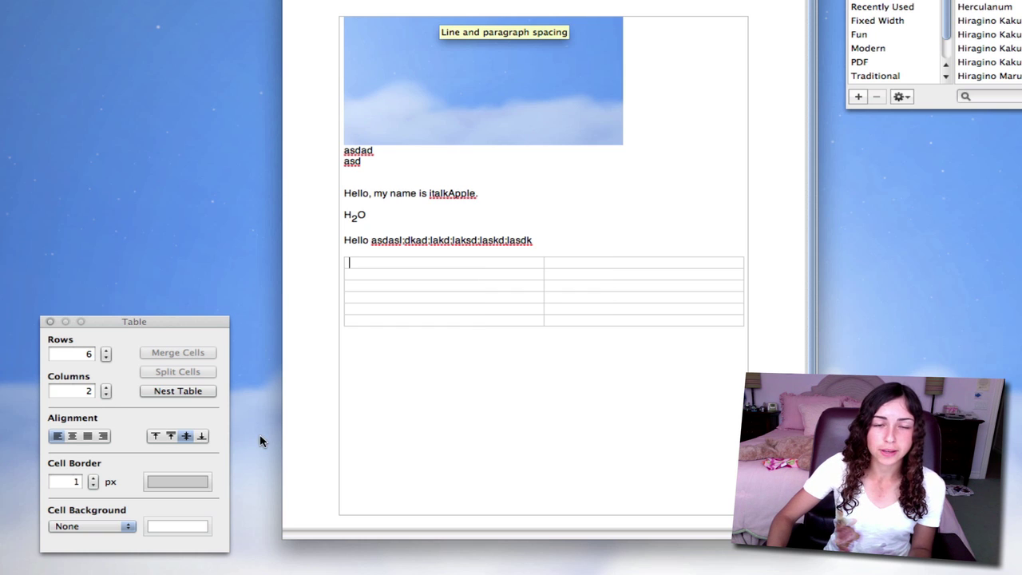
Fill the first two left-column cells with 'adasd' and 'asdasd'
text(adasd)
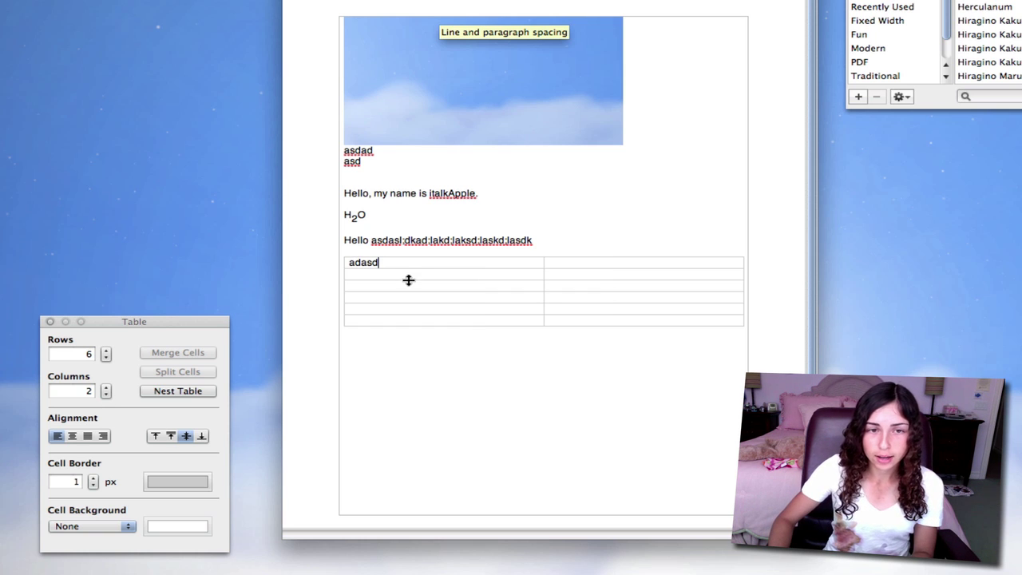
click(408, 278)
text(asdasd)
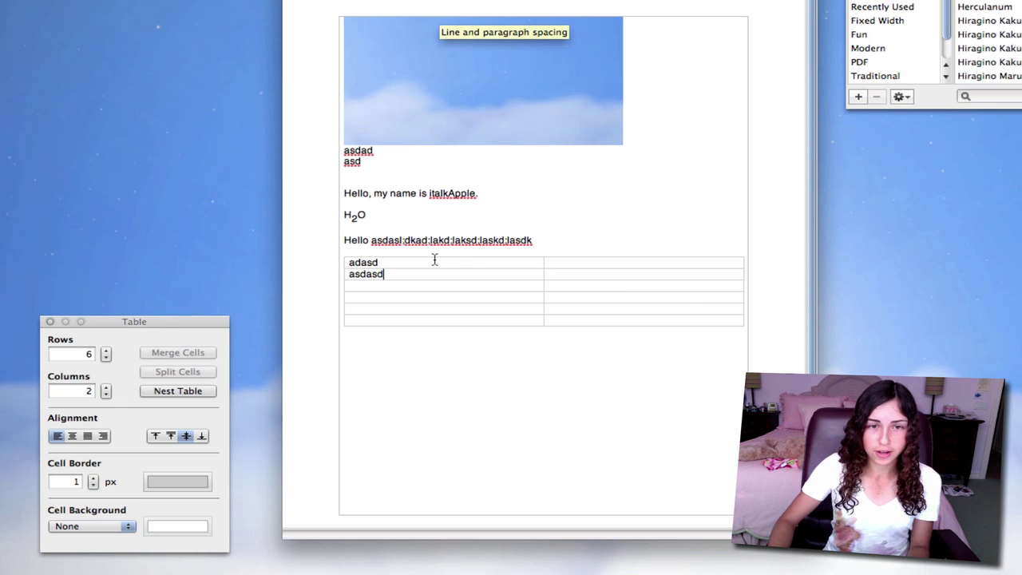
Select all table cells and make their borders Midnight dark blue
drag(433, 258, 638, 324)
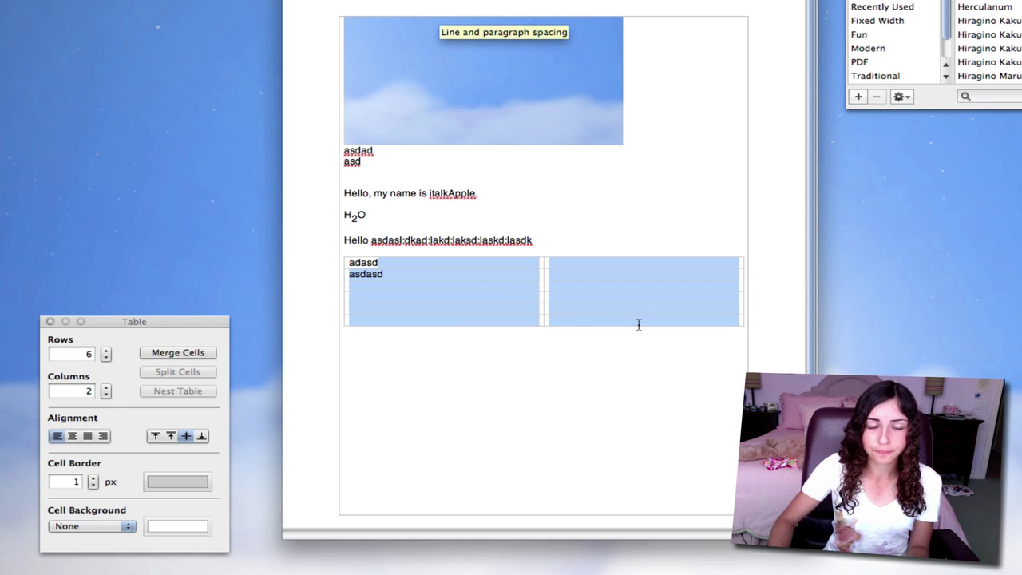
click(167, 485)
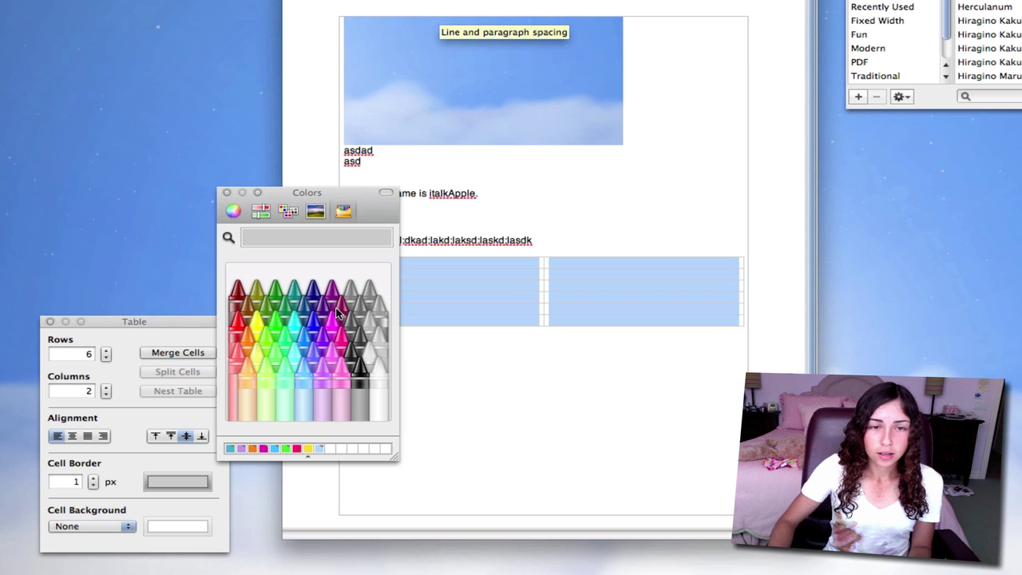
click(313, 292)
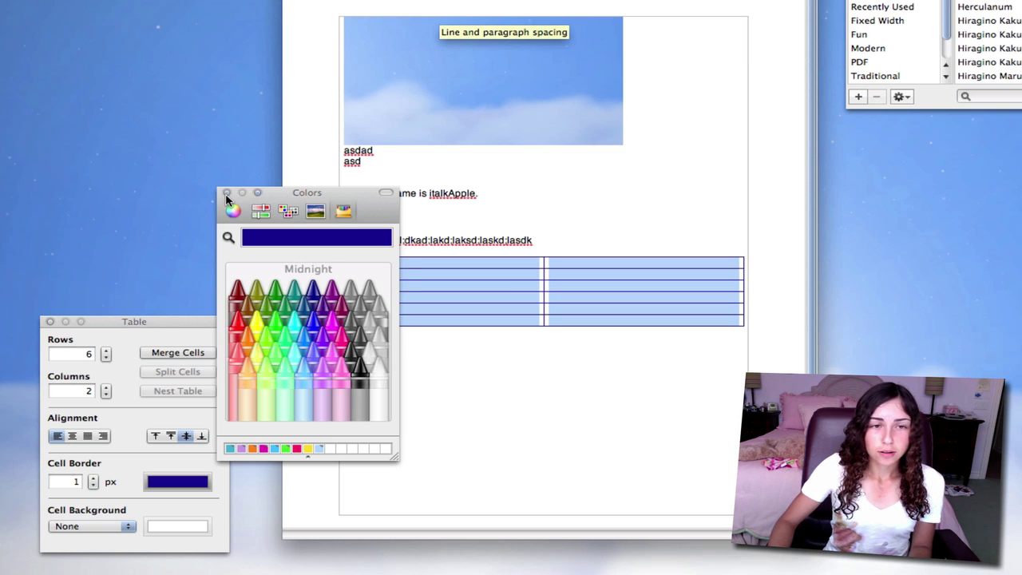
click(227, 193)
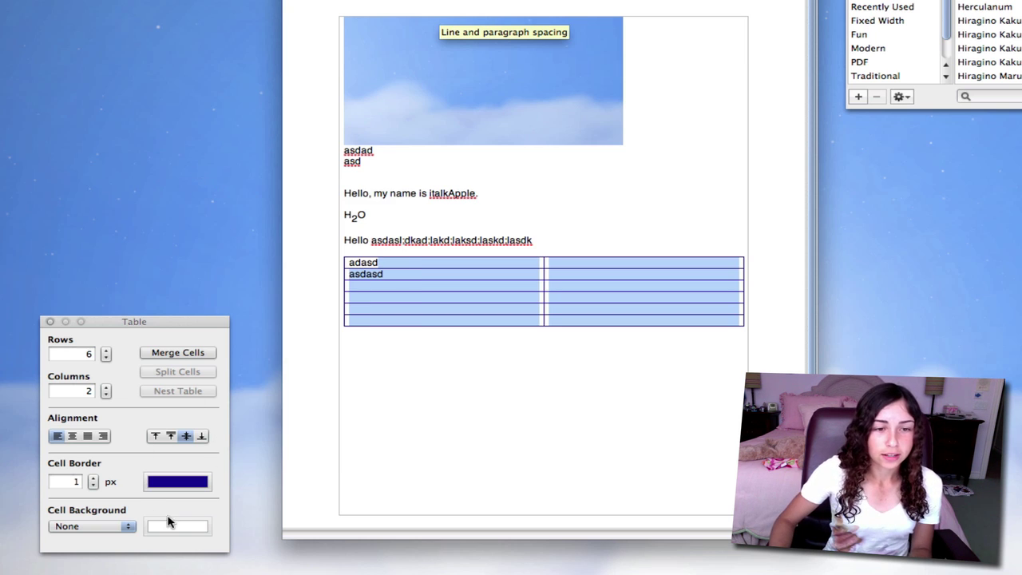
Give the table cells a light green colour fill background
click(100, 529)
click(192, 536)
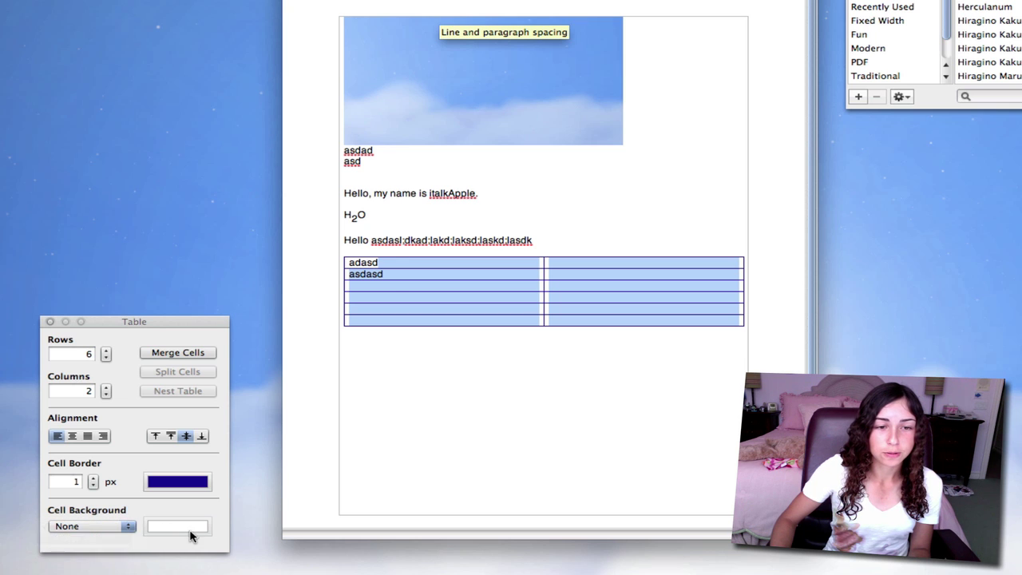
click(192, 536)
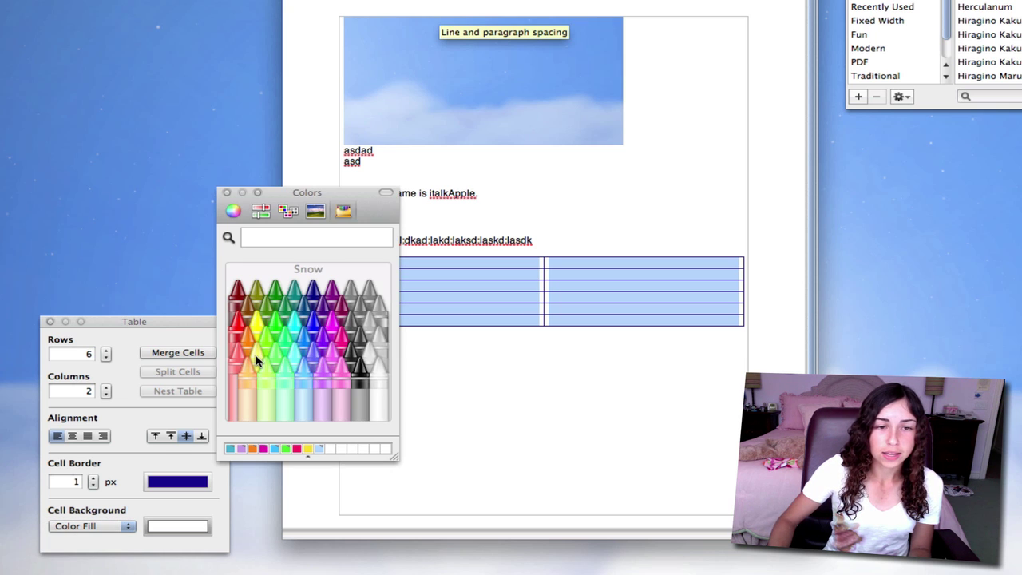
click(265, 384)
click(226, 193)
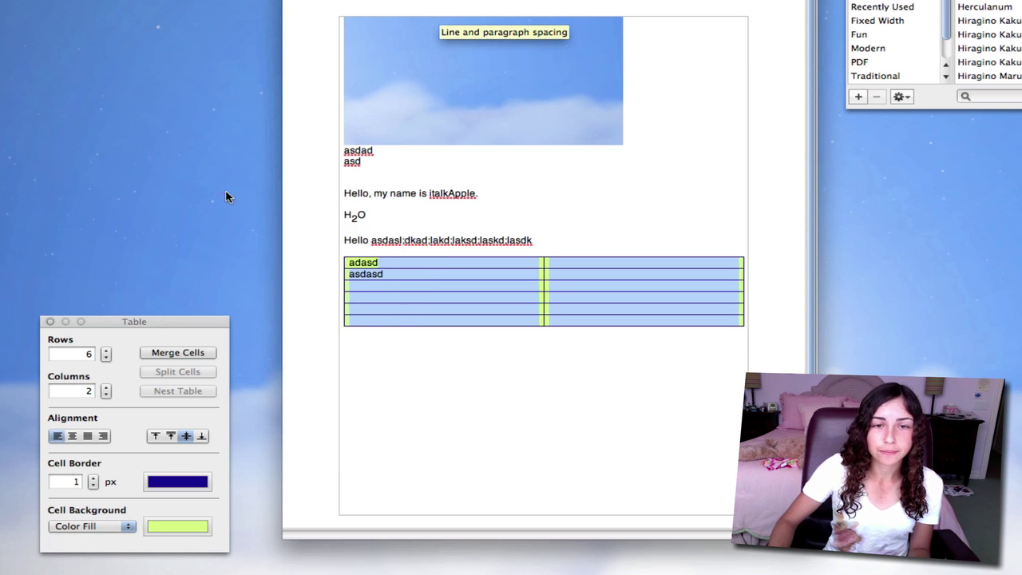
click(468, 280)
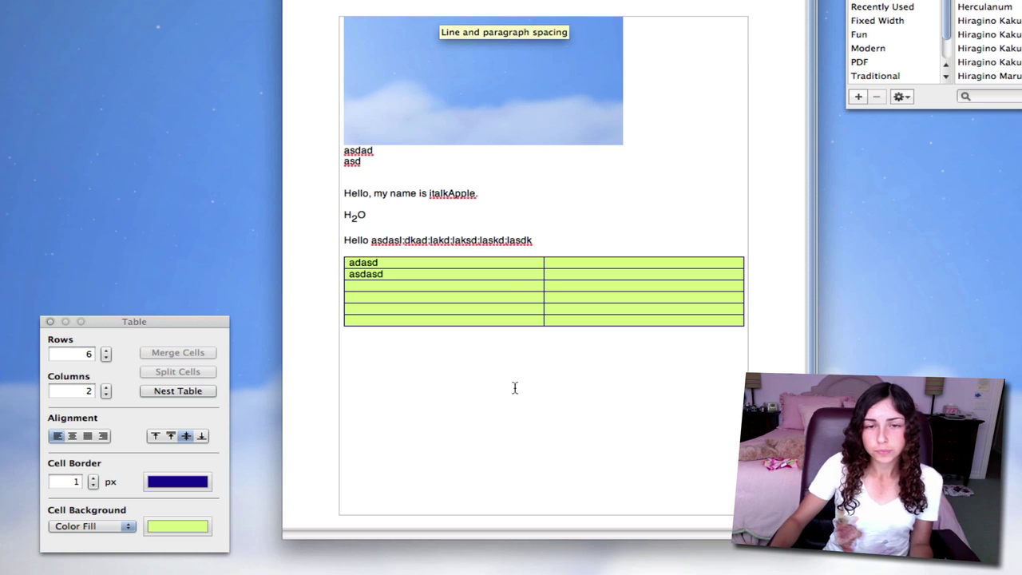
Switch from TextEdit to Finder's Pages Doc folder and open the Pages Doc file in Pages
click(431, 298)
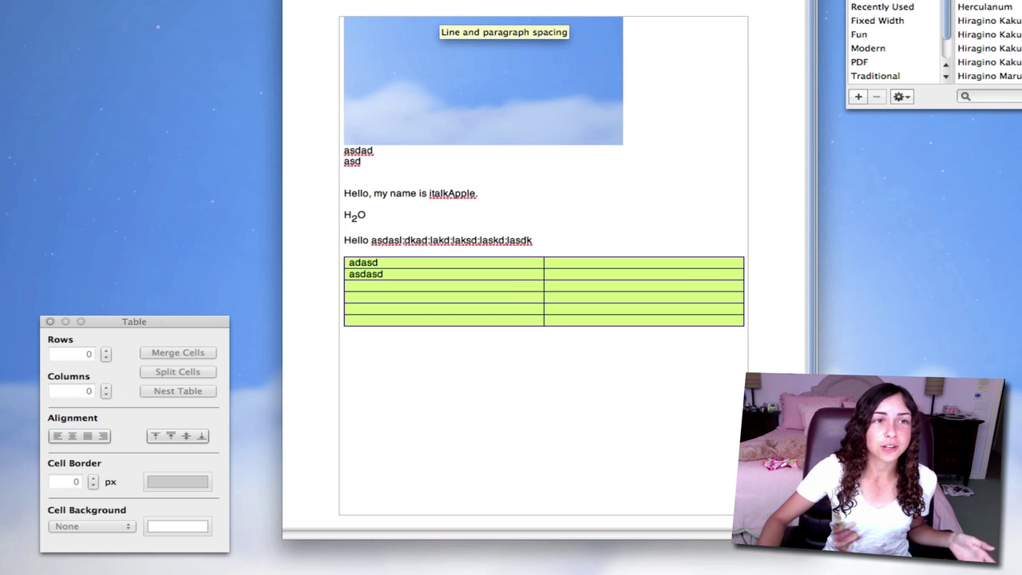
key(super+Tab)
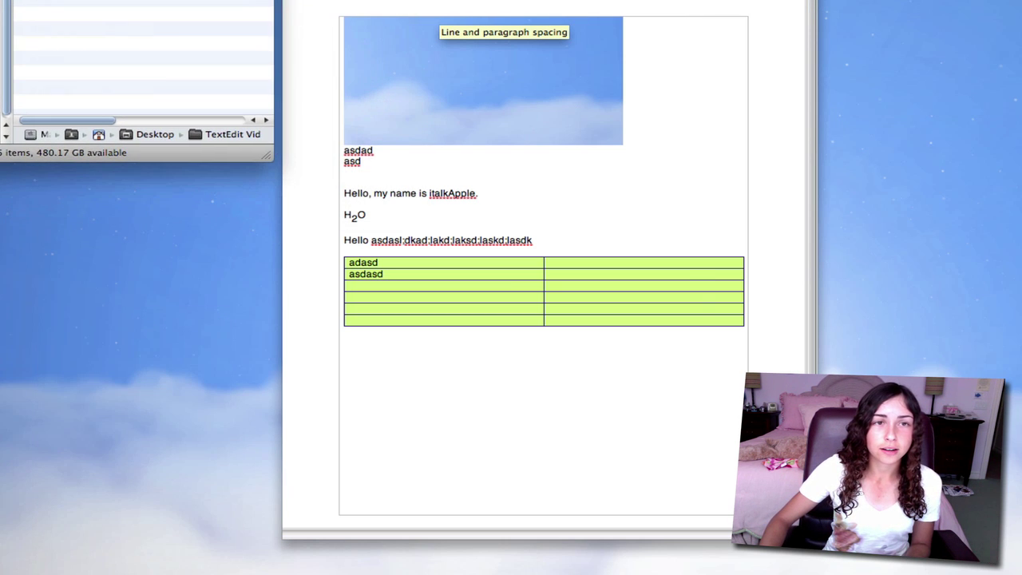
key(Down)
key(super+o)
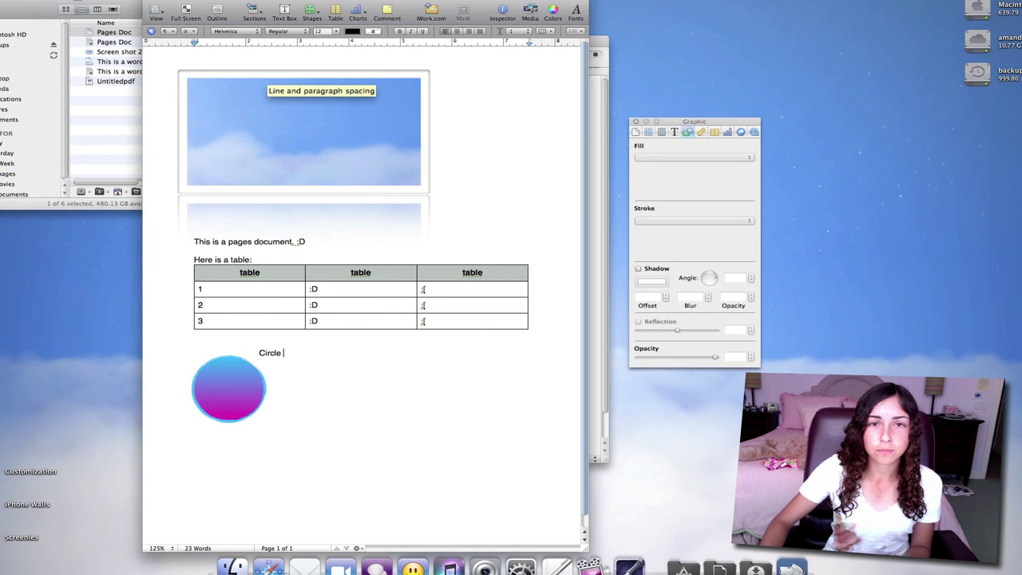
Select the cloud image and gradient circle in the Pages sample, then hide Pages
click(282, 152)
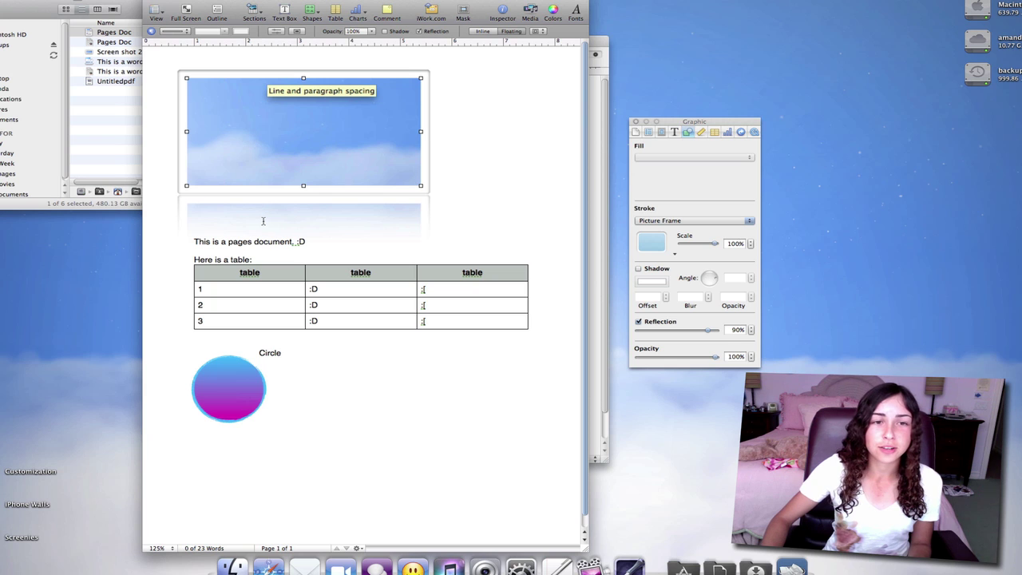
click(228, 369)
click(342, 404)
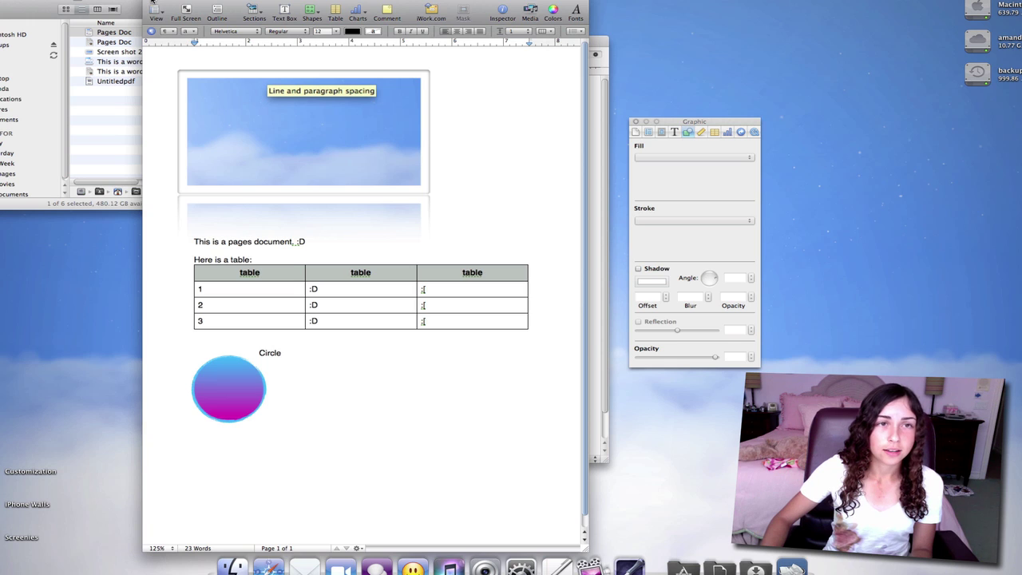
key(super+h)
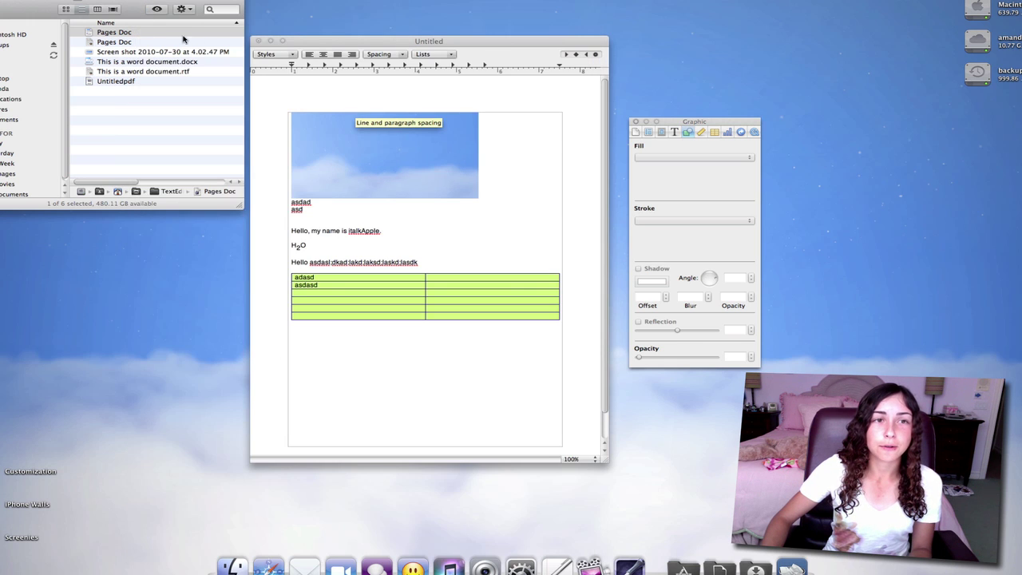
click(153, 36)
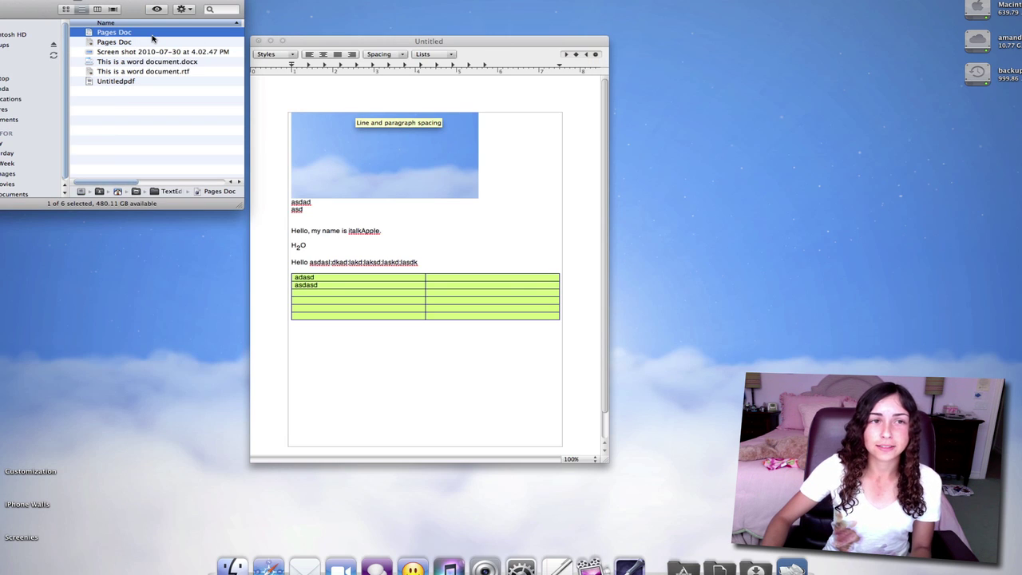
right_click(101, 33)
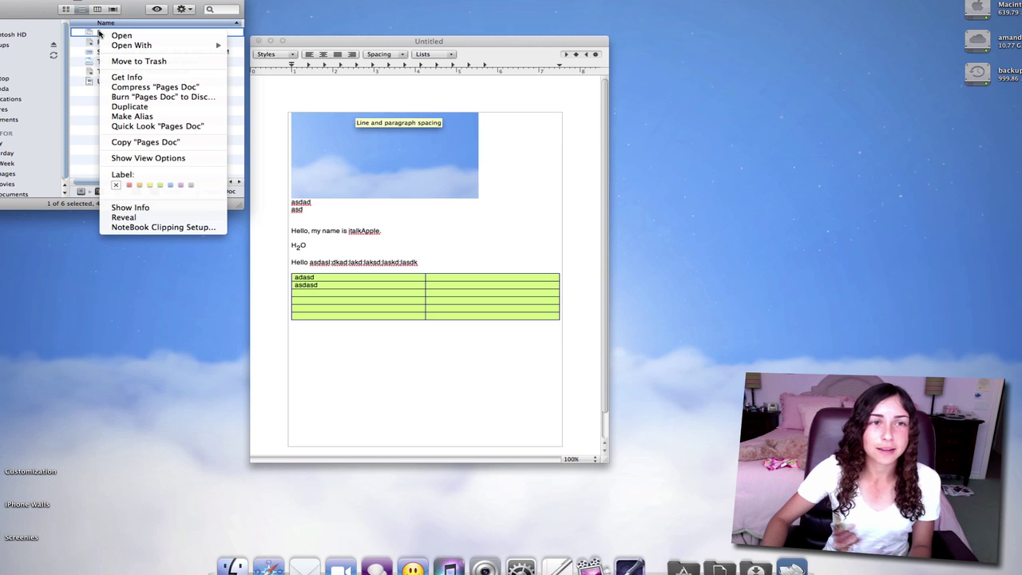
mouse_move(136, 45)
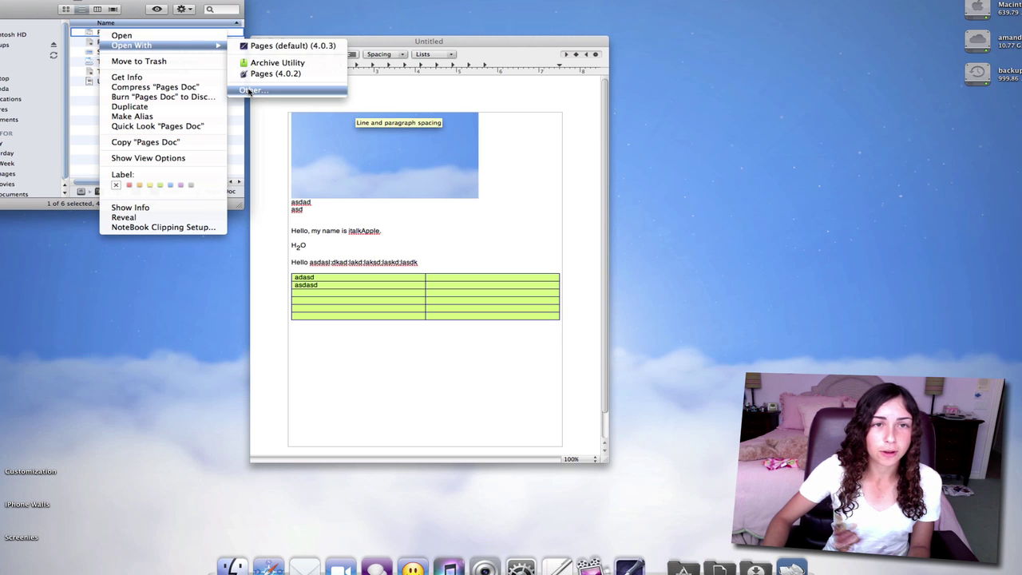
click(251, 90)
scroll(525, 186, down, 3)
scroll(524, 186, down, 3)
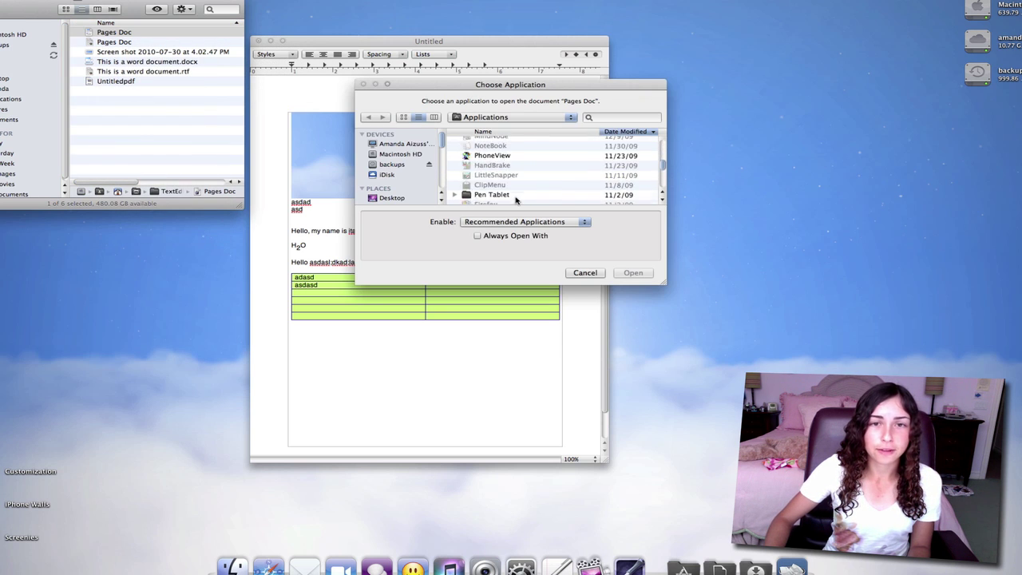
click(584, 272)
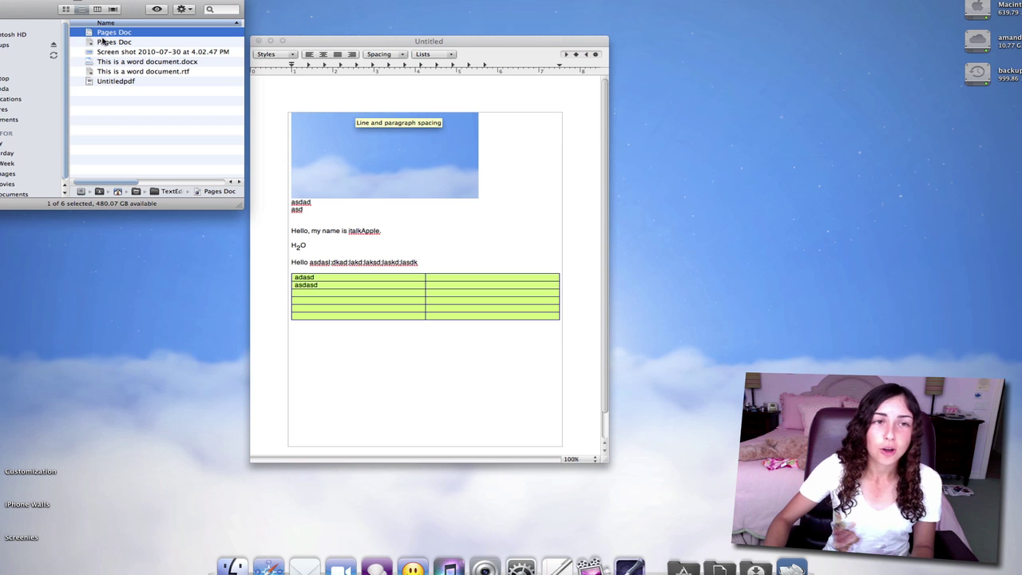
click(107, 35)
drag(107, 35, 559, 565)
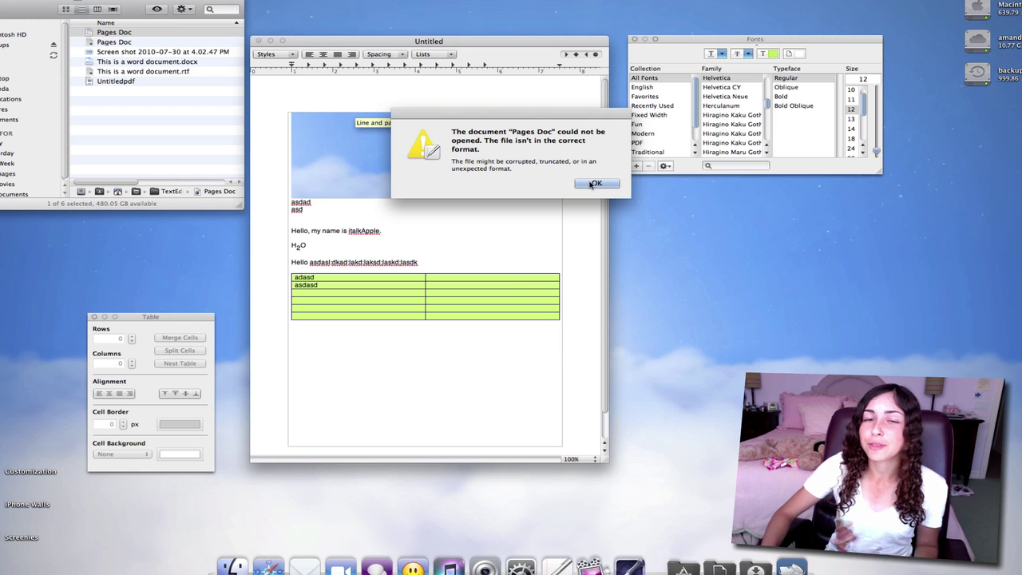
click(594, 184)
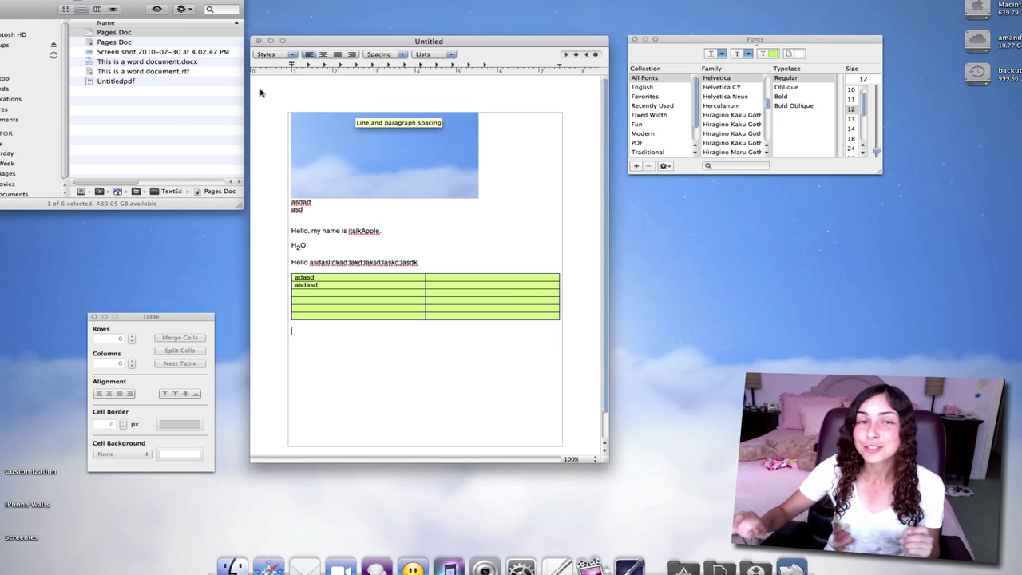
click(170, 114)
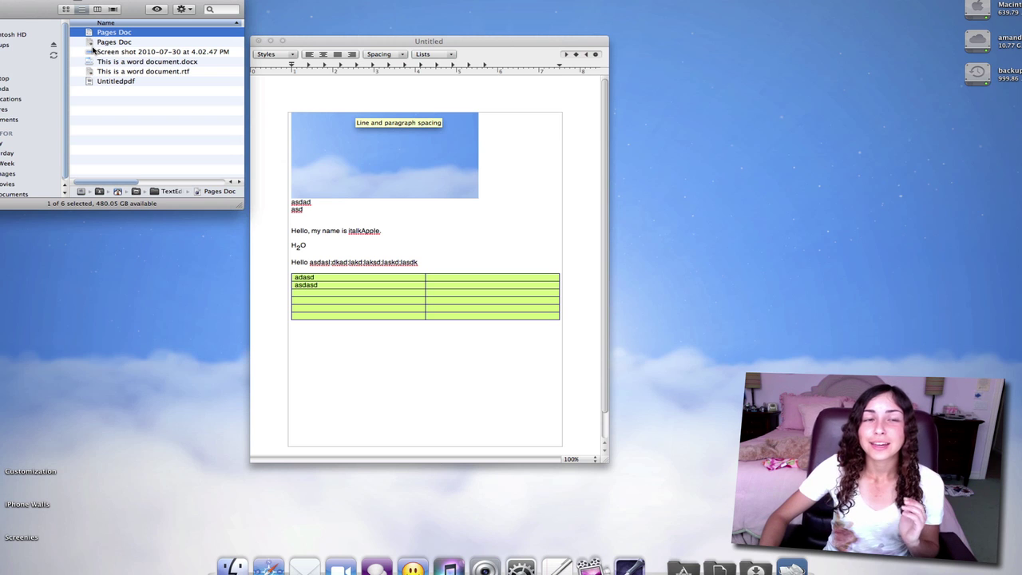
Launch Pages with a blank document, view the RTF export option, then cancel the export
click(642, 566)
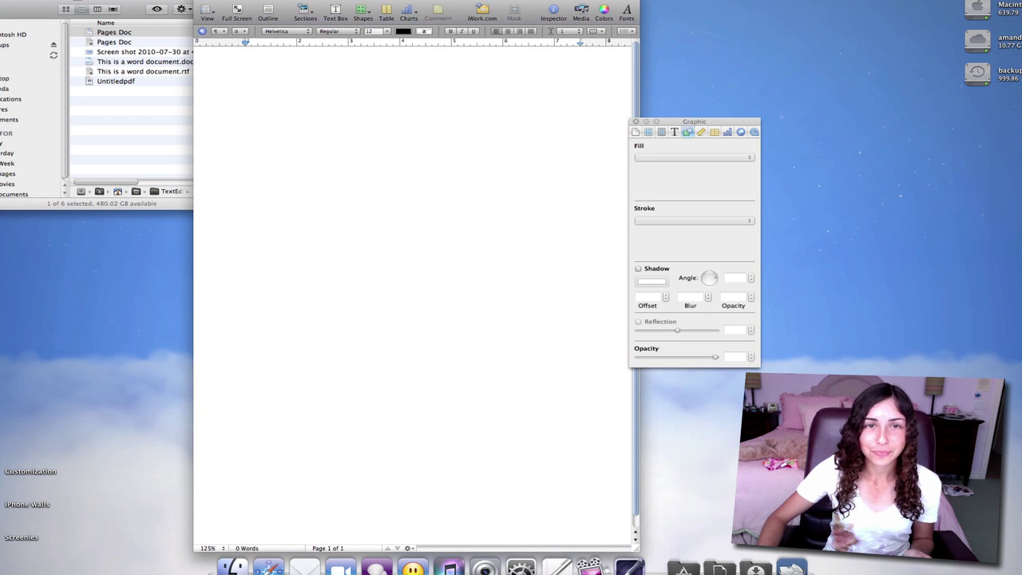
click(31, 0)
click(62, 86)
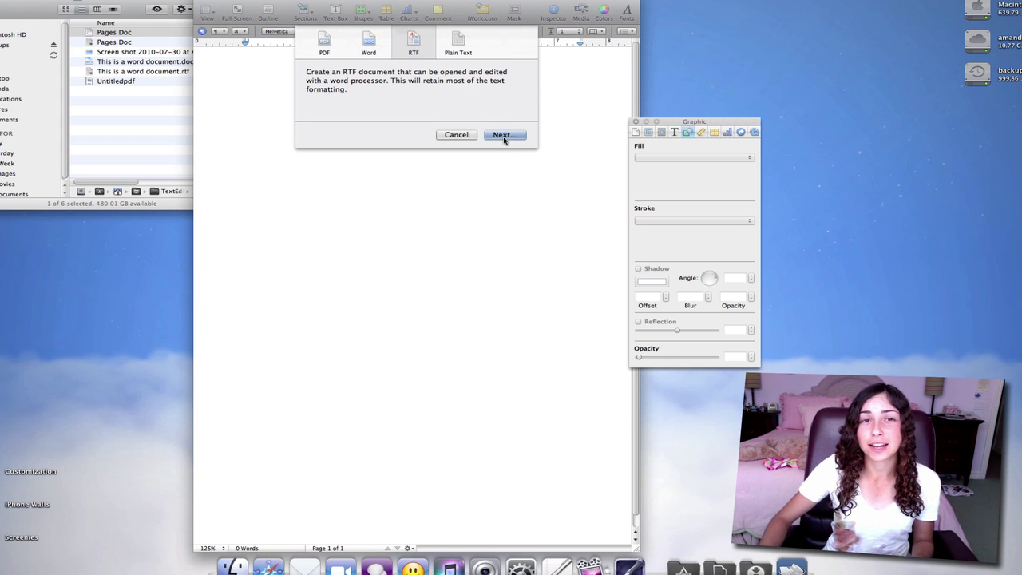
click(455, 134)
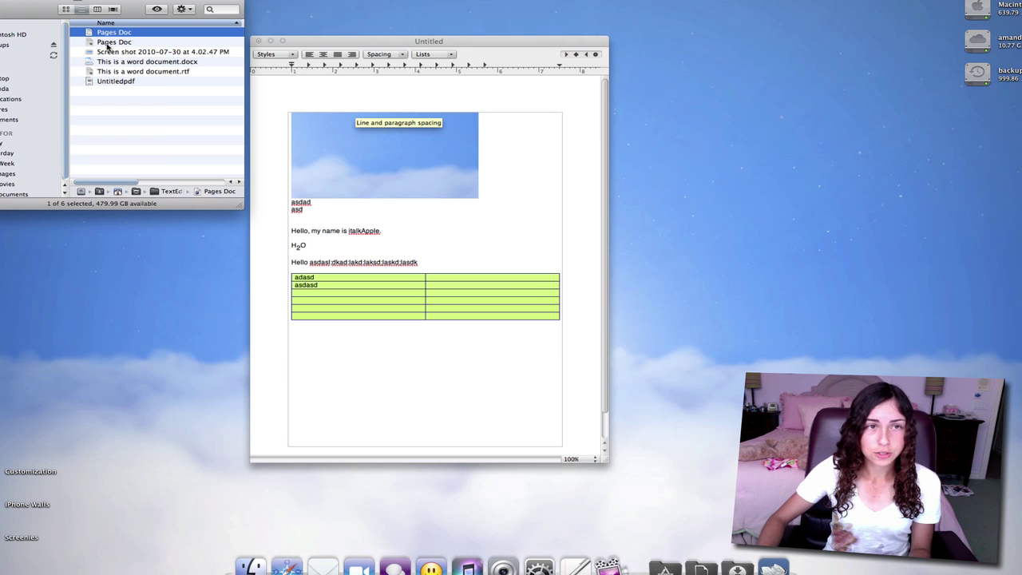
Quick-look the second Pages Doc file, open it in TextEdit, and enlarge its window
click(112, 42)
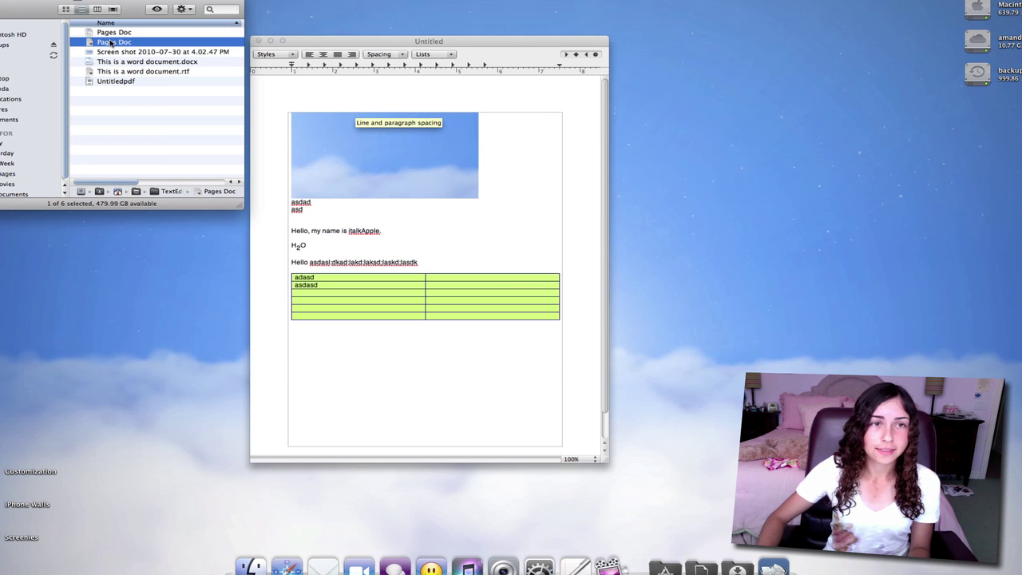
key(space)
key(space)
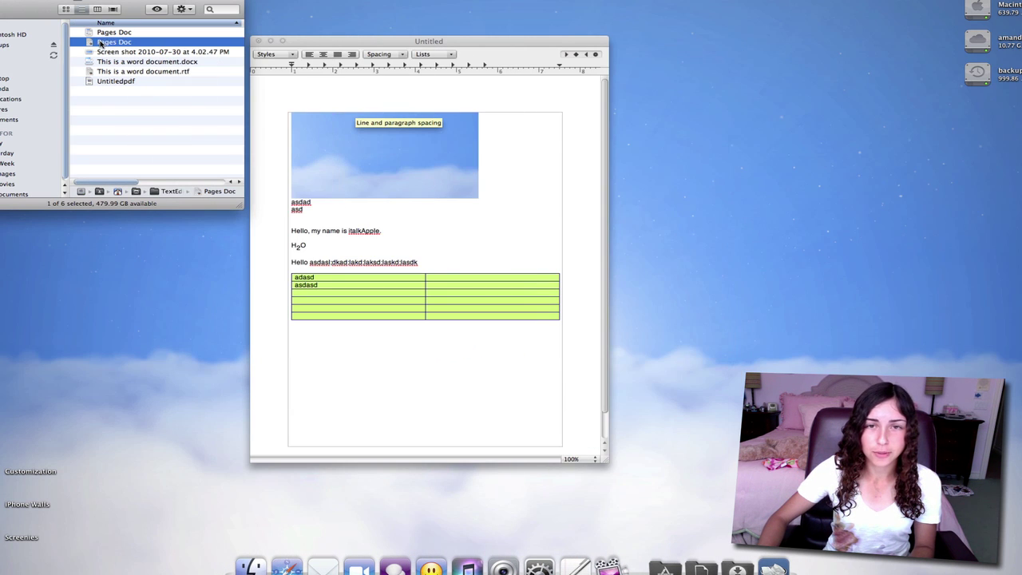
drag(94, 43, 583, 561)
drag(319, 36, 381, 16)
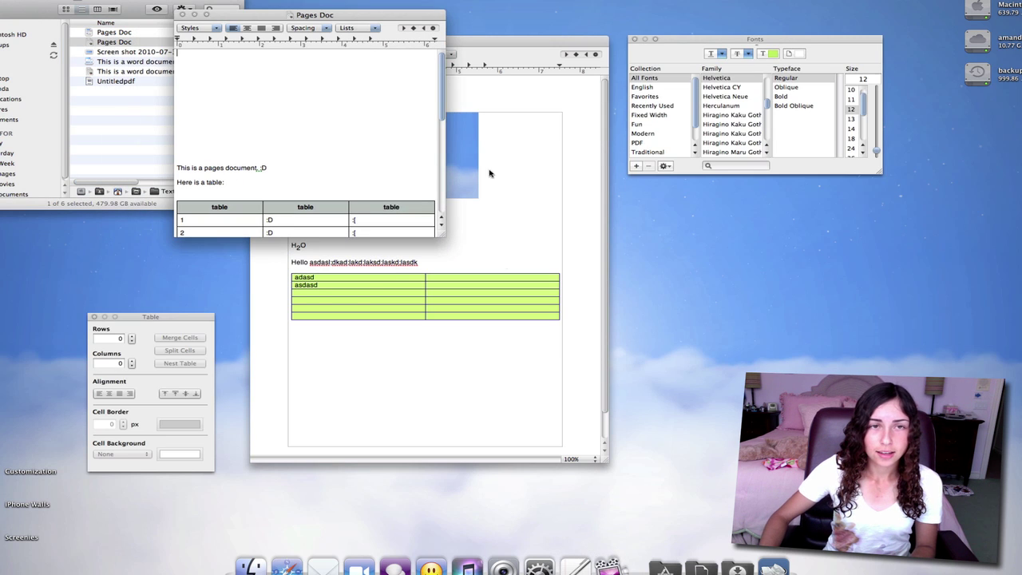
drag(441, 233, 653, 444)
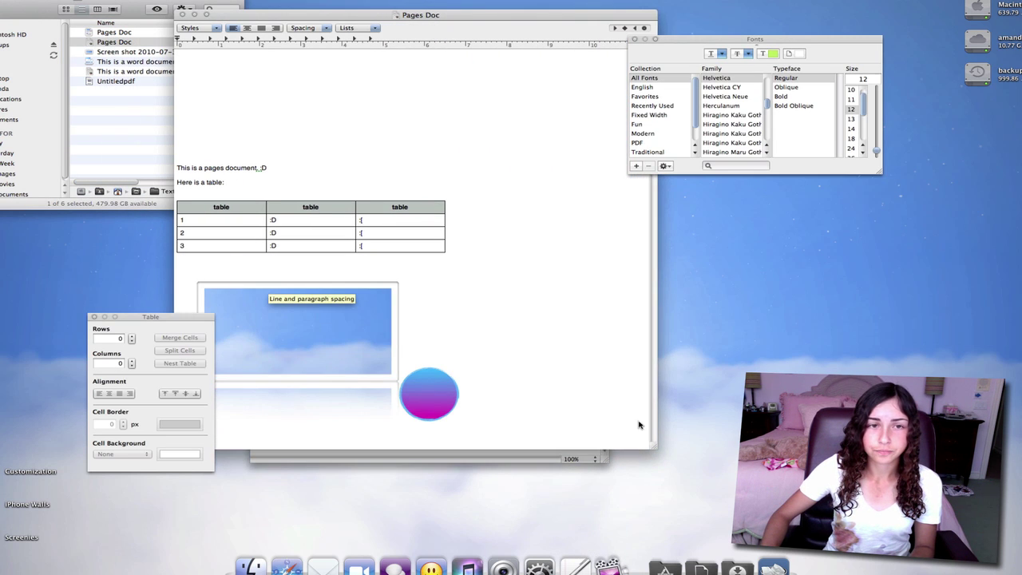
drag(445, 21, 508, 53)
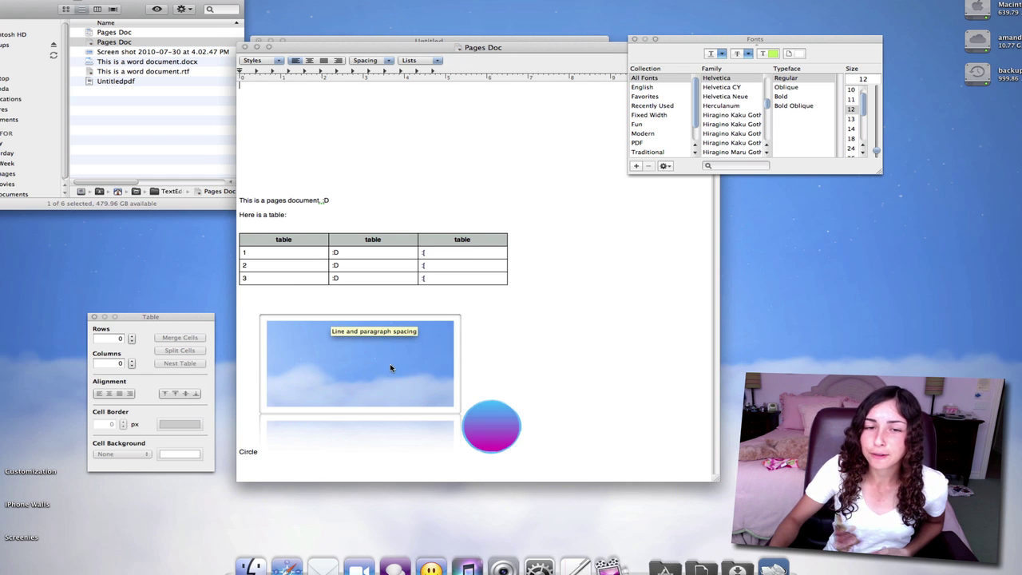
Drag the sky picture to the very top of the Pages Doc document
drag(390, 363, 374, 131)
scroll(408, 233, down, 1)
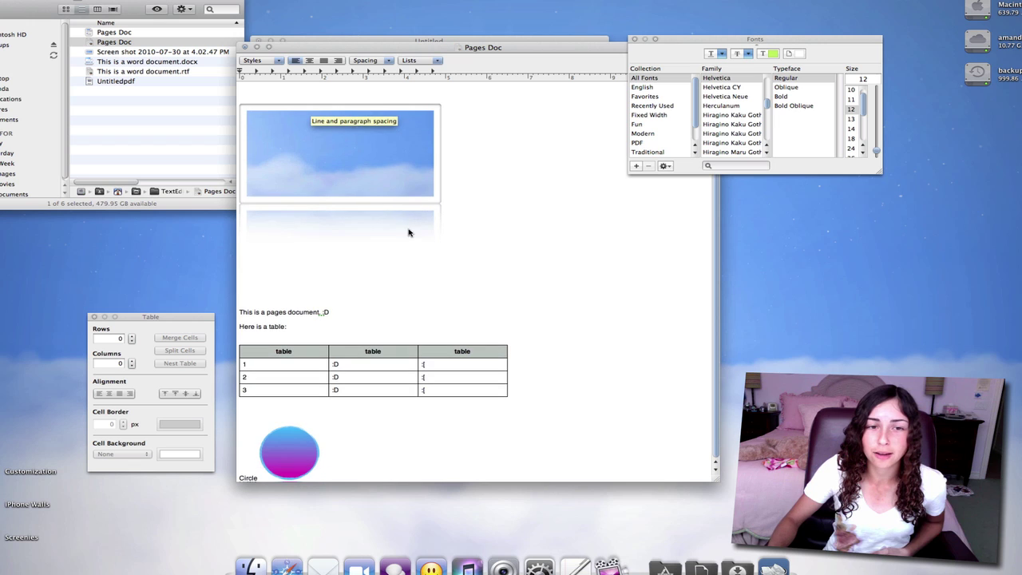
click(351, 391)
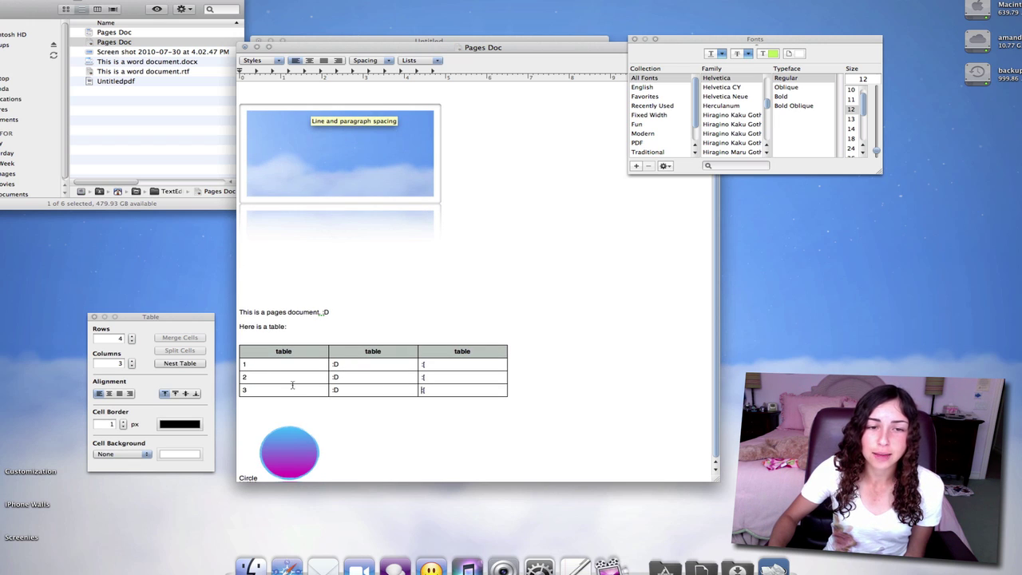
View the circle image in Preview, quit Preview, and close the Pages Doc document
double_click(295, 455)
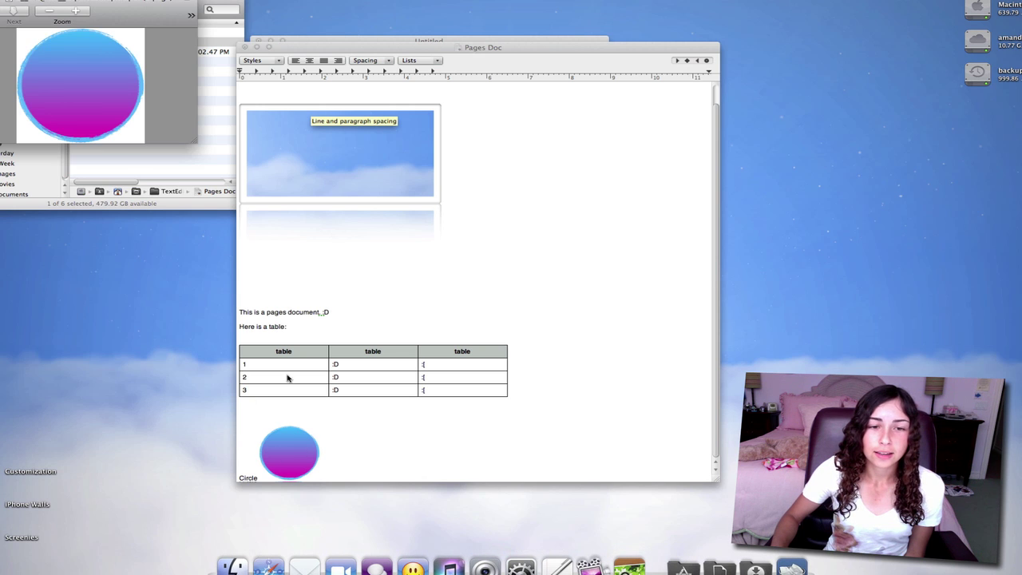
drag(116, 10, 227, 71)
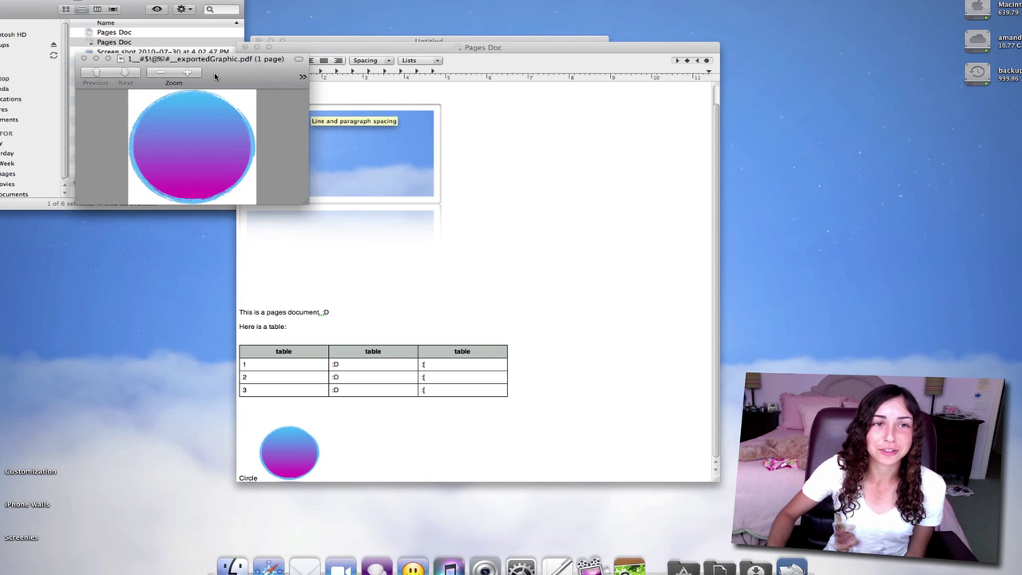
key(super+q)
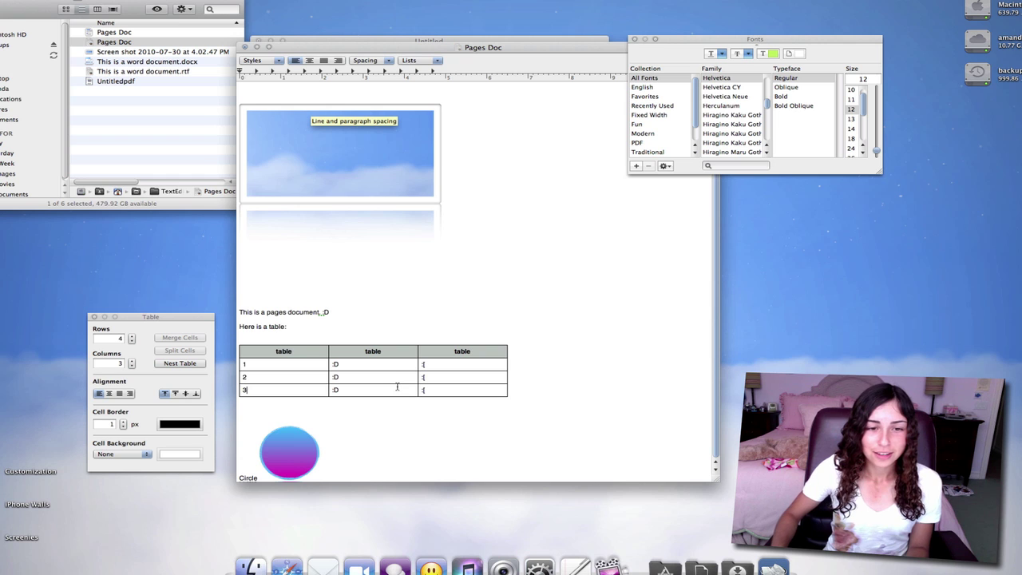
scroll(397, 386, up, 2)
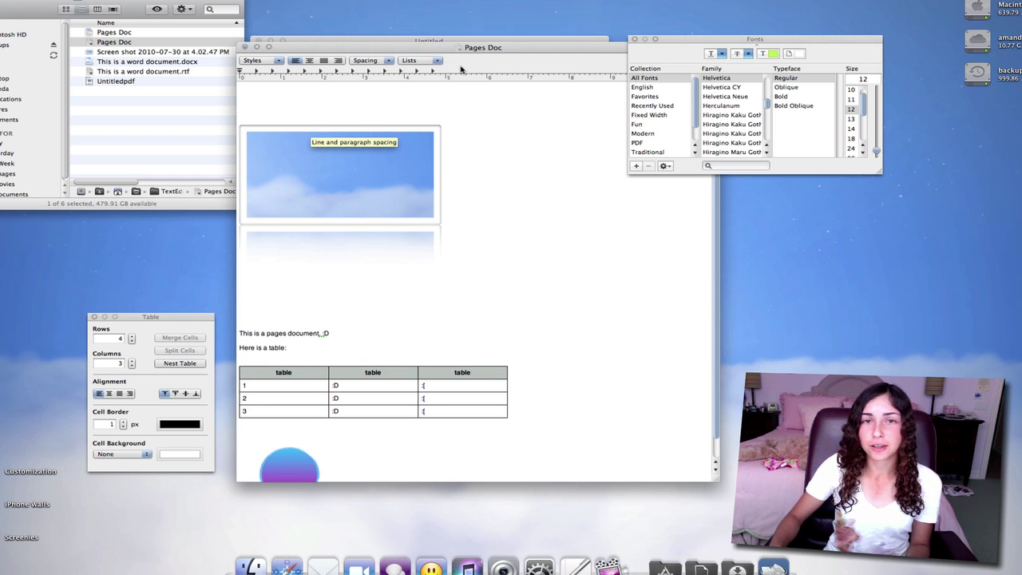
drag(487, 48, 462, 50)
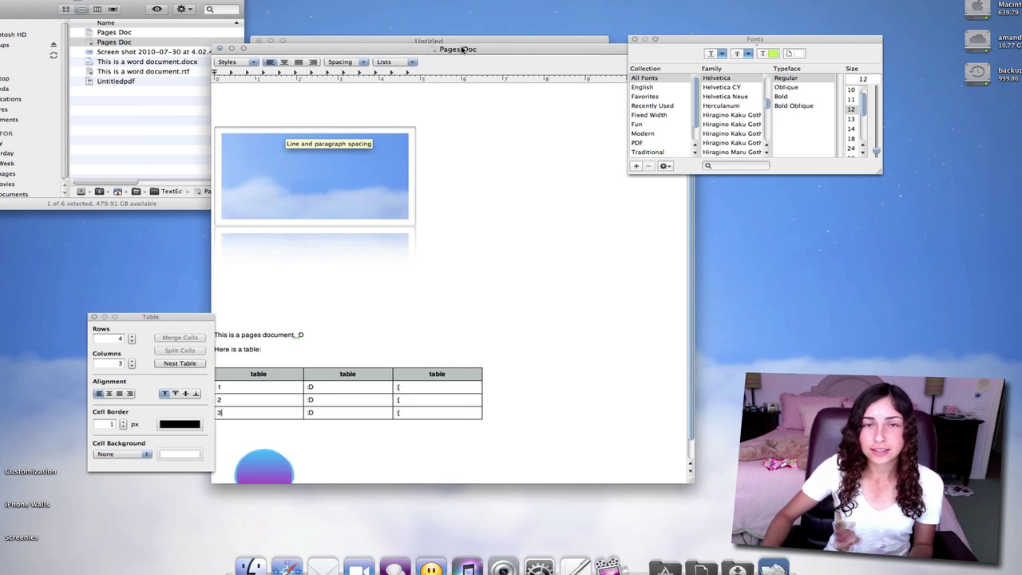
click(219, 49)
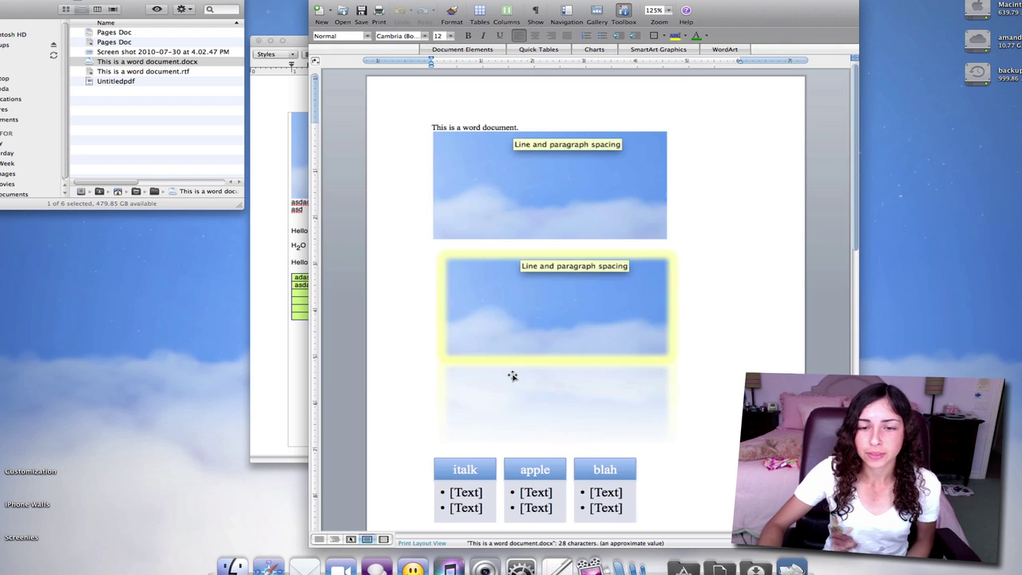
Scroll through the Word document to review its sky images and SmartArt boxes
scroll(512, 375, down, 5)
scroll(512, 375, up, 3)
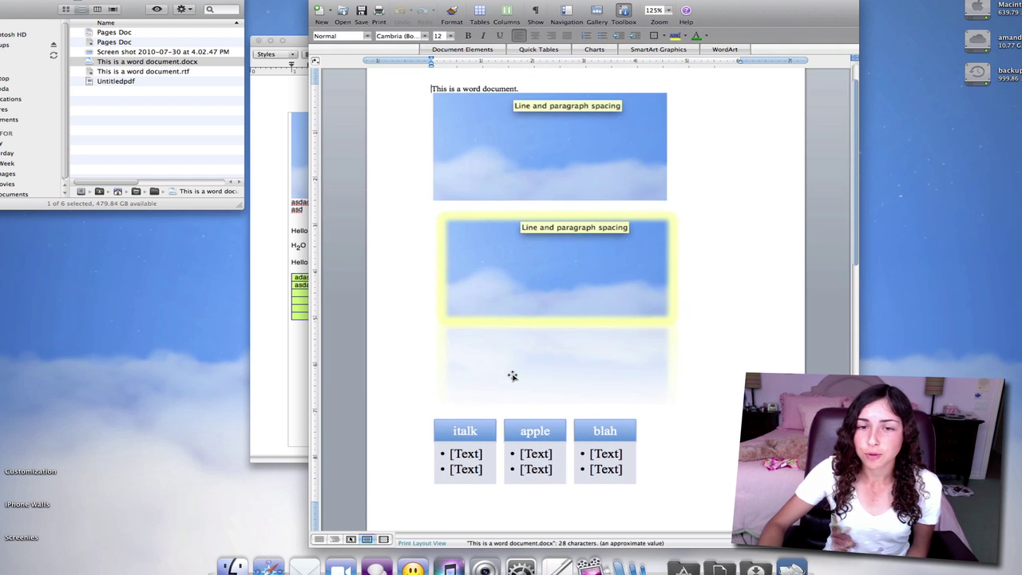
scroll(512, 375, up, 2)
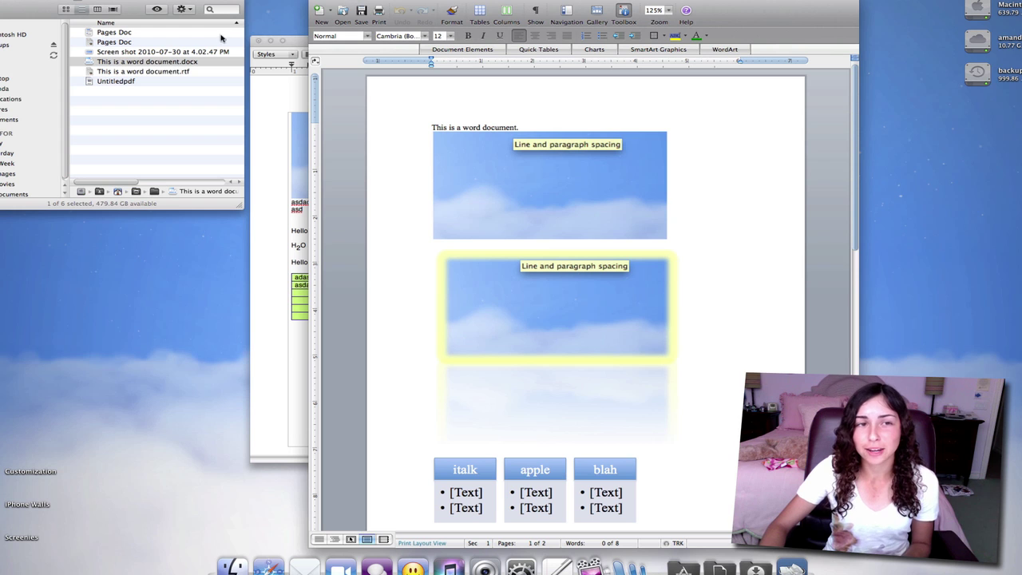
key(super+w)
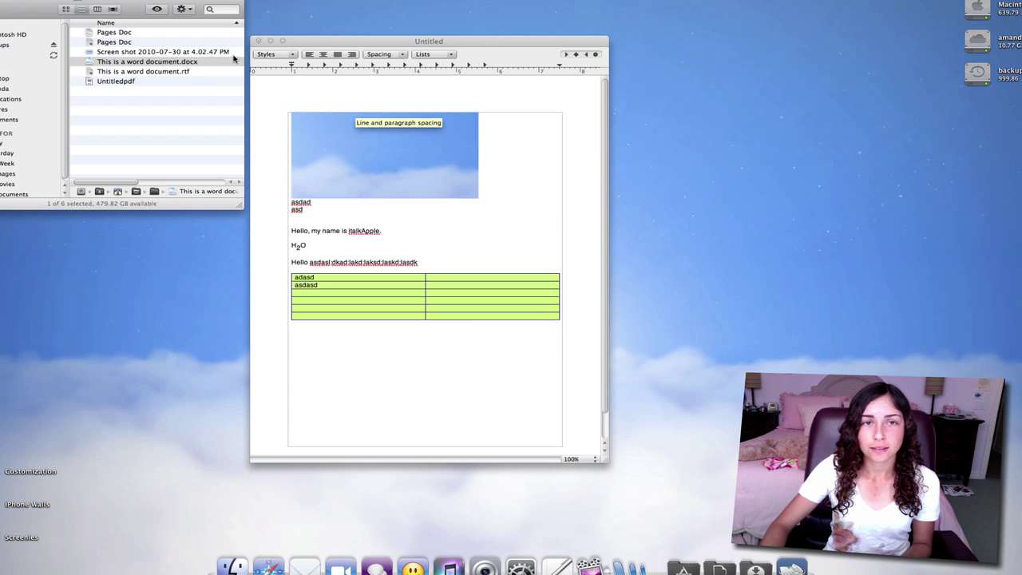
double_click(186, 72)
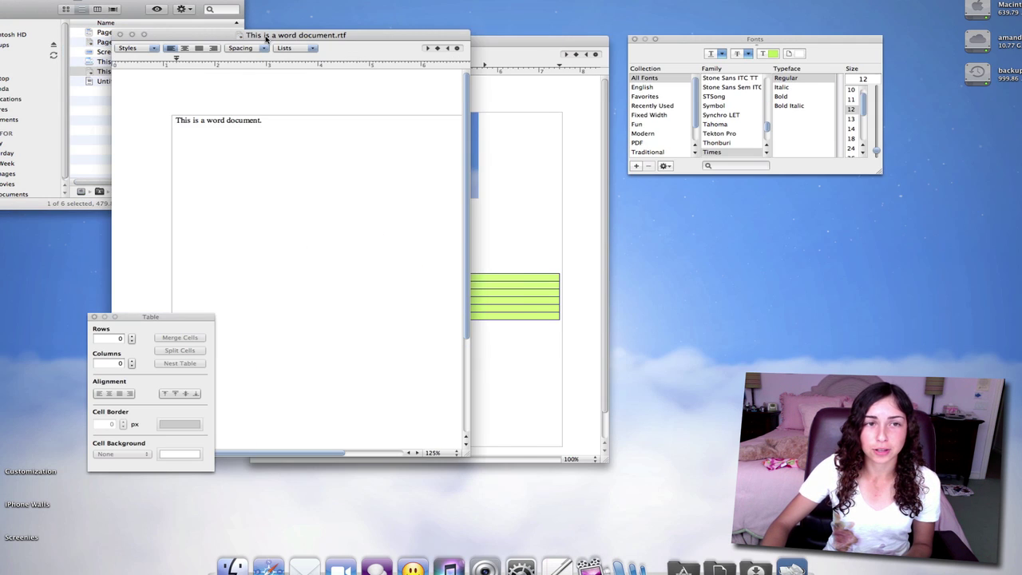
drag(266, 36, 479, 38)
drag(479, 122, 325, 120)
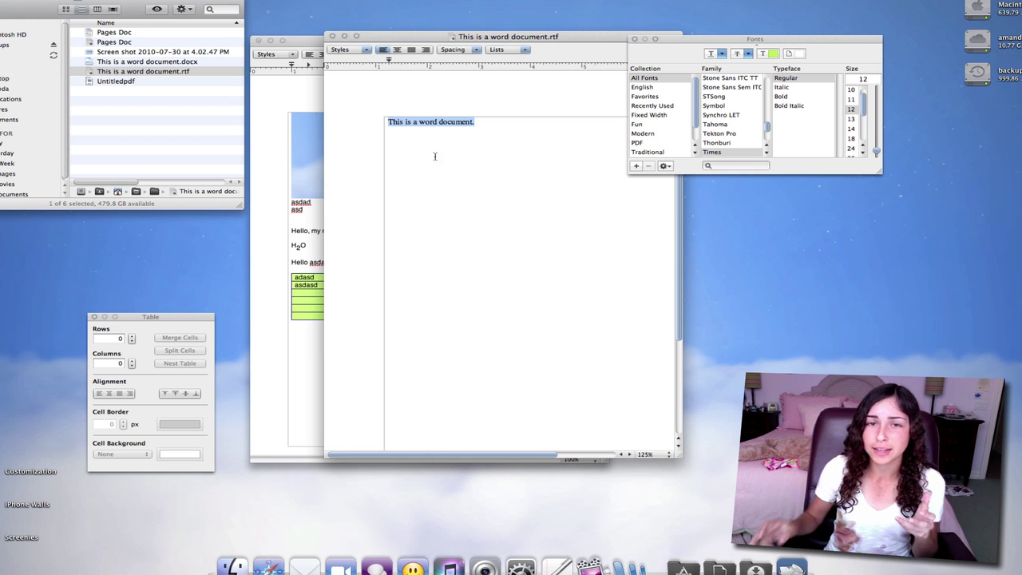
click(477, 128)
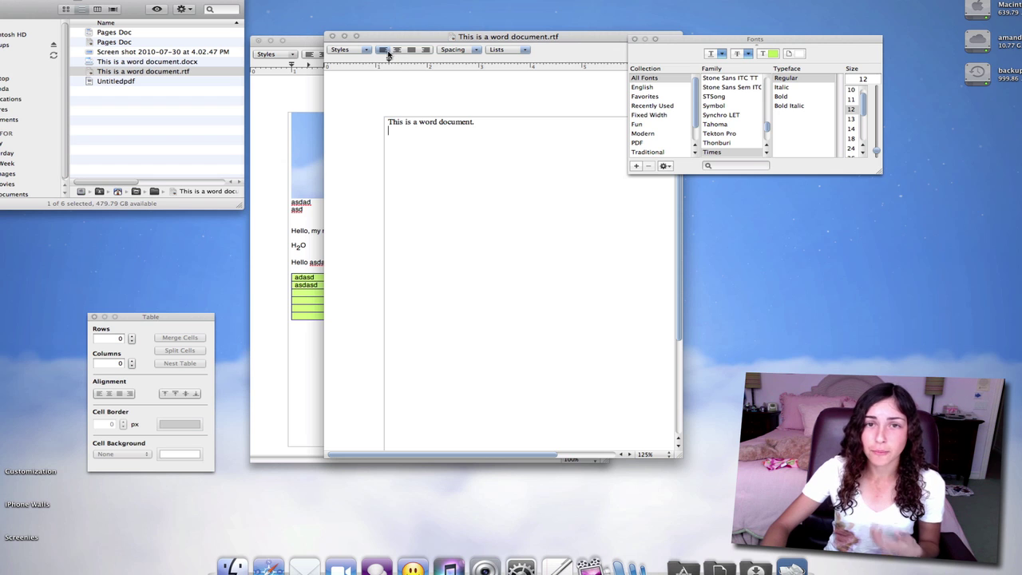
click(332, 36)
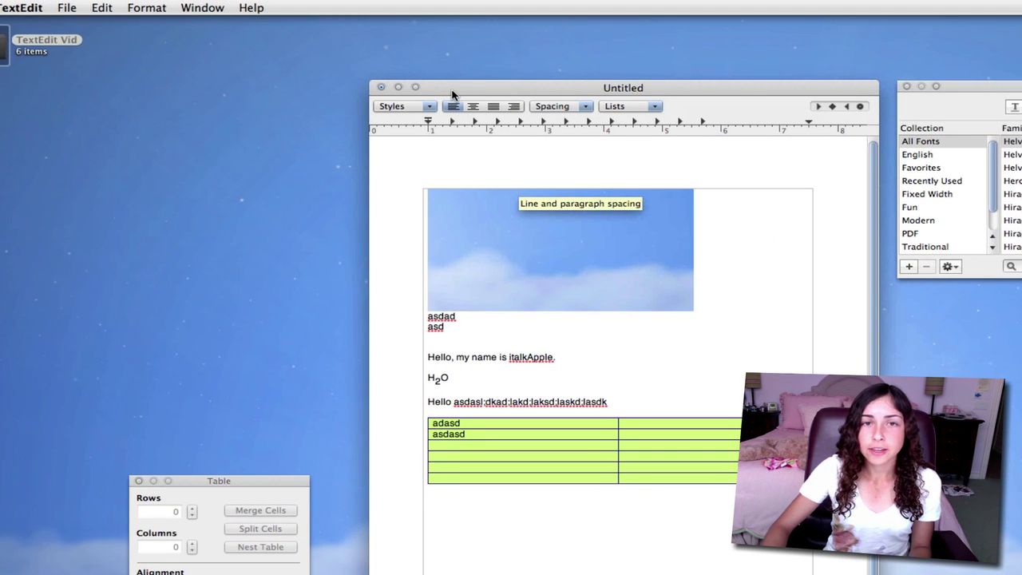
Check the Save As formats, keeping Rich Text Format with Attachments, then cancel
click(67, 7)
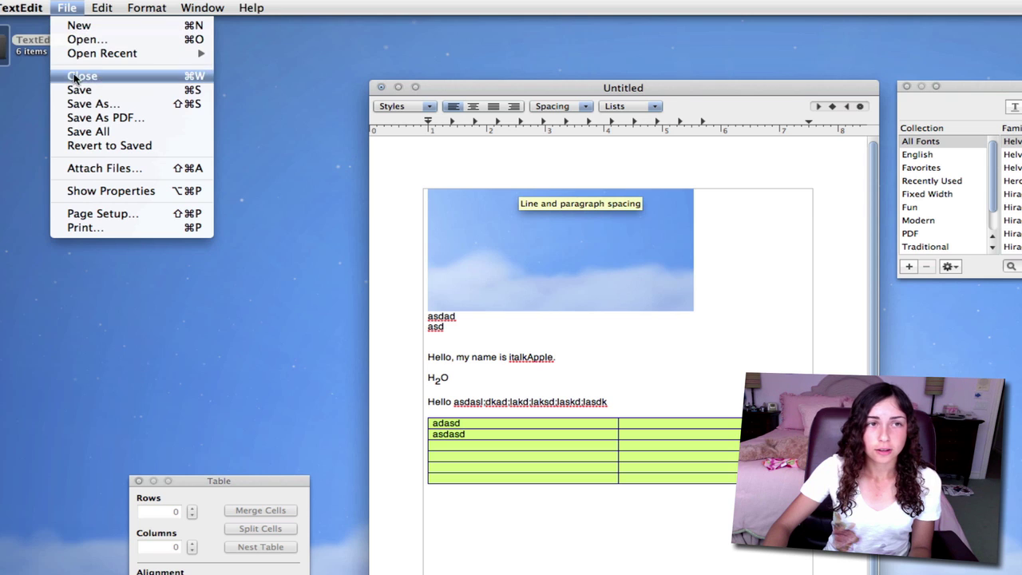
click(82, 105)
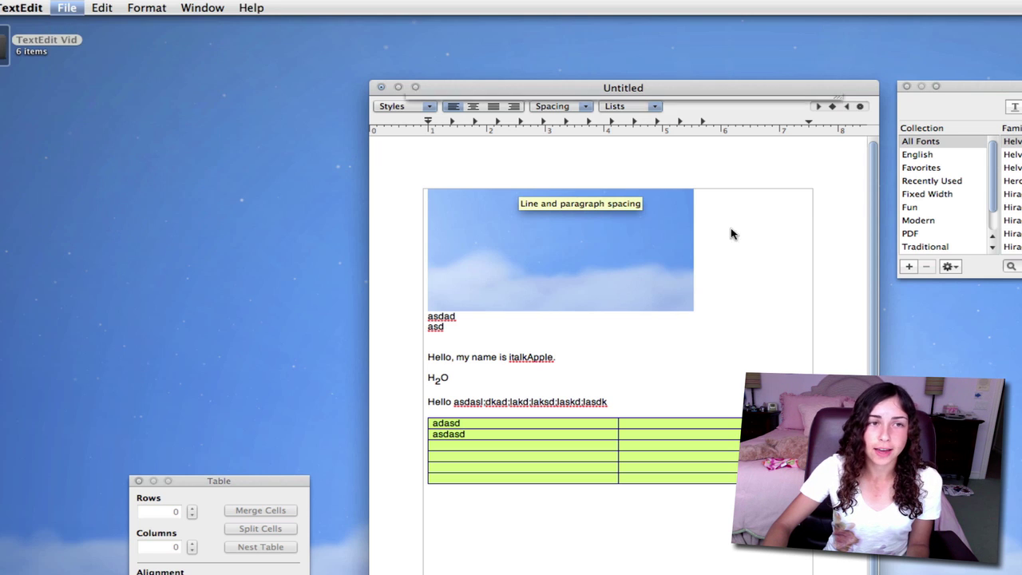
click(679, 335)
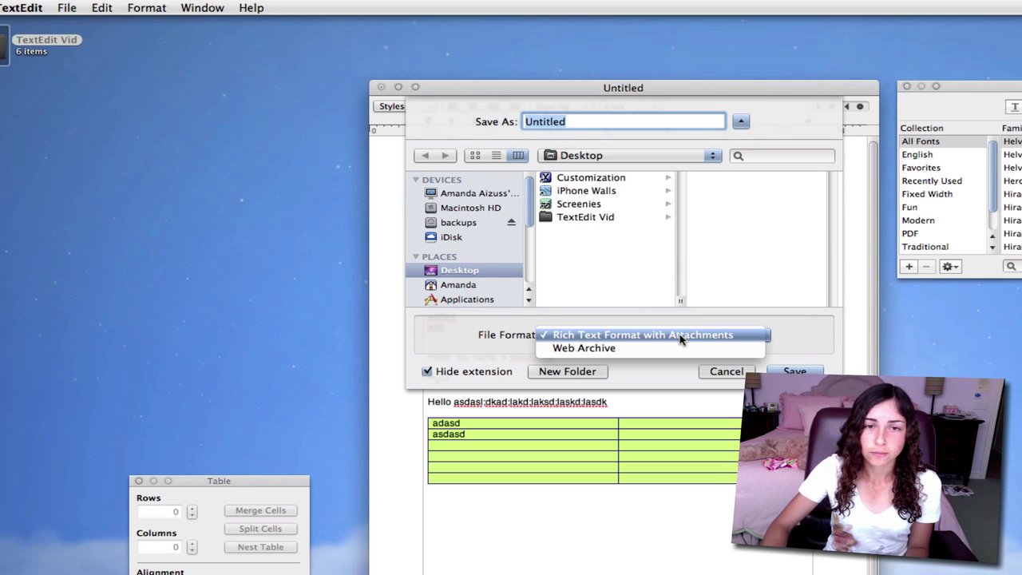
click(722, 336)
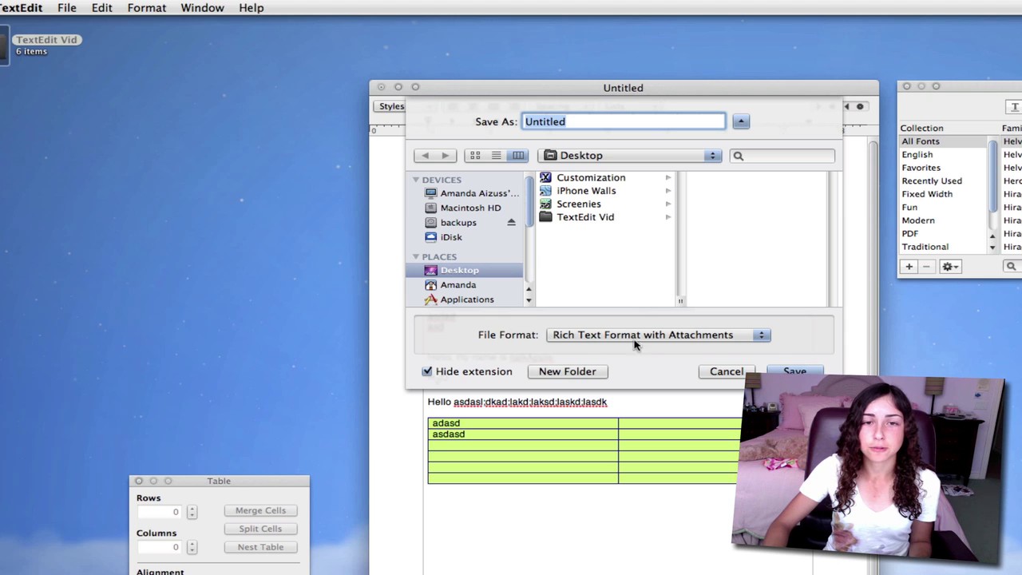
click(726, 371)
Save the document as PDF named Untitled on the Desktop
click(77, 7)
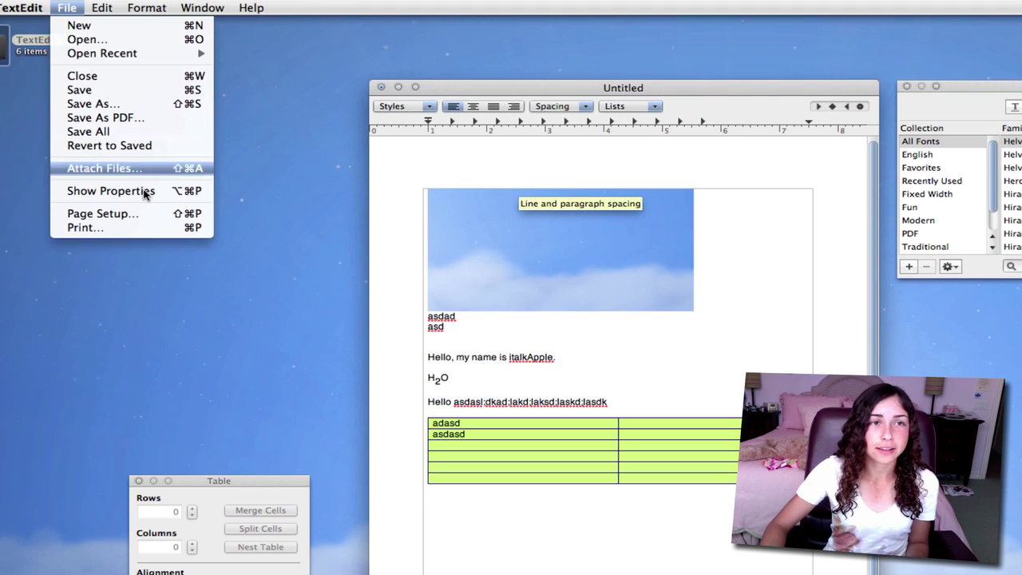
click(106, 117)
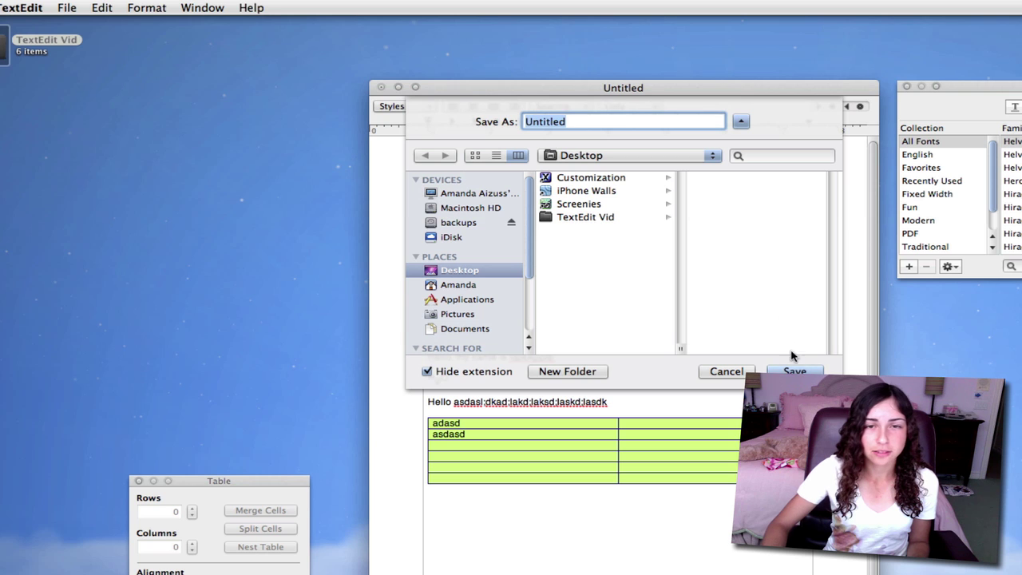
click(827, 371)
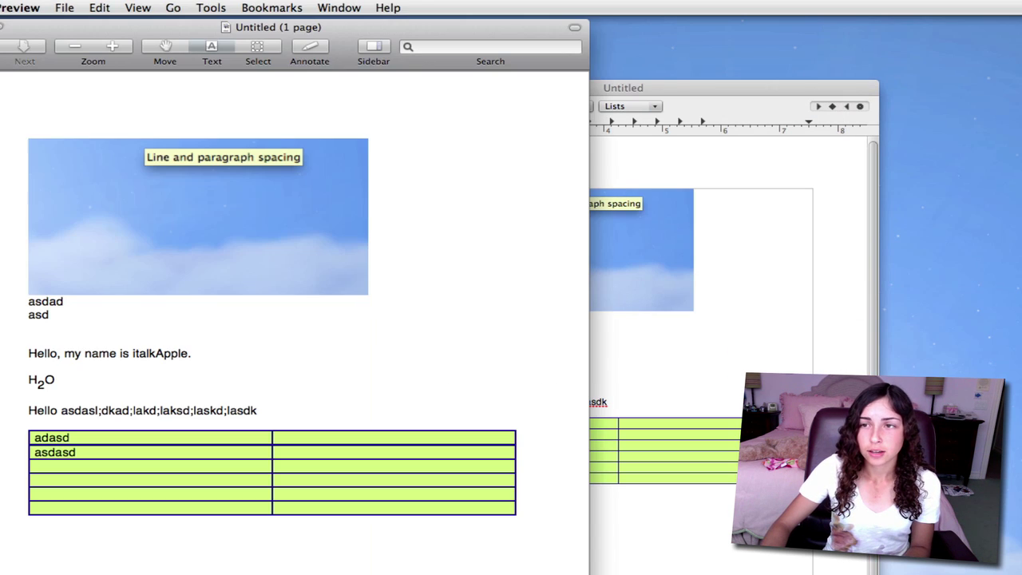
Drag the Preview window to the right to view the exported PDF
drag(437, 32, 820, 29)
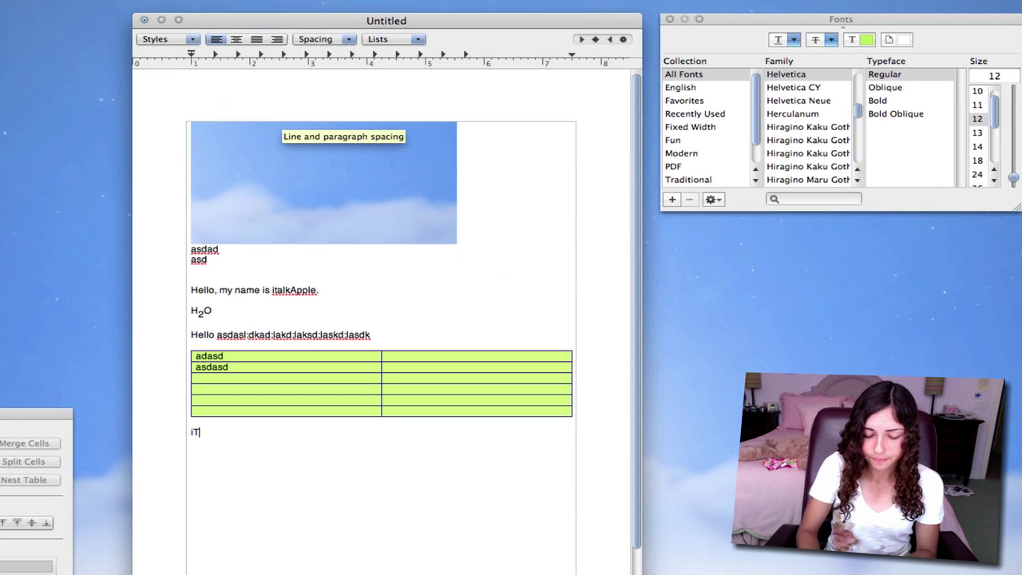
Type 'iTalkApple makes really useful videos; you should subscribe!' below the table and select the line
text(alkApple makes real)
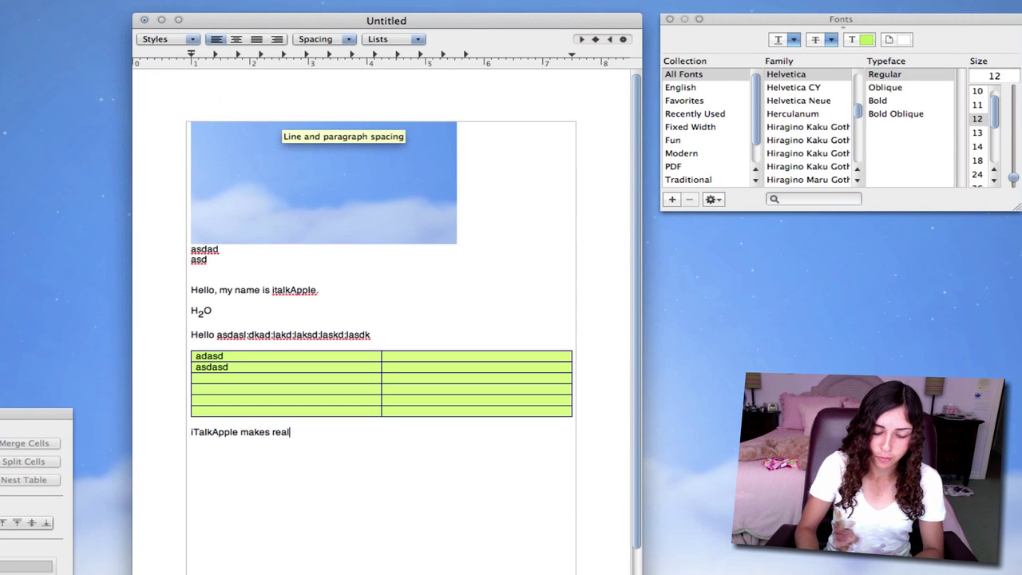
text(ly usefu)
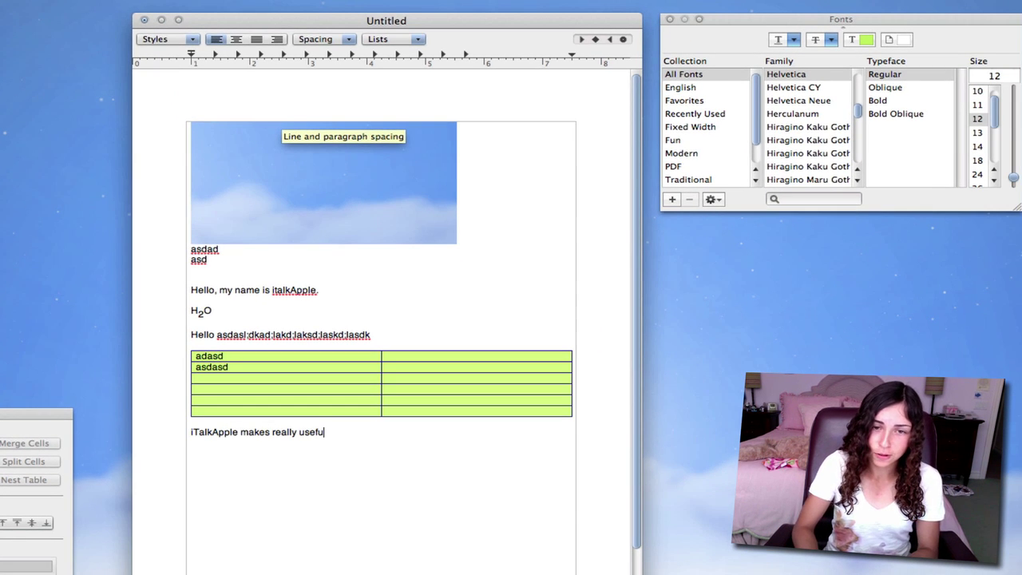
text(l videos)
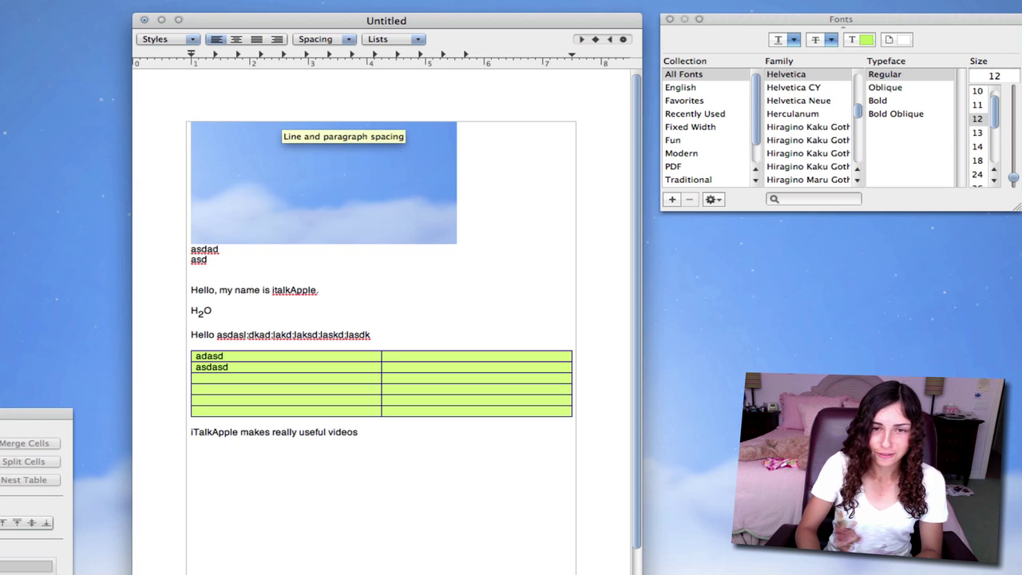
text(; you should subscribe)
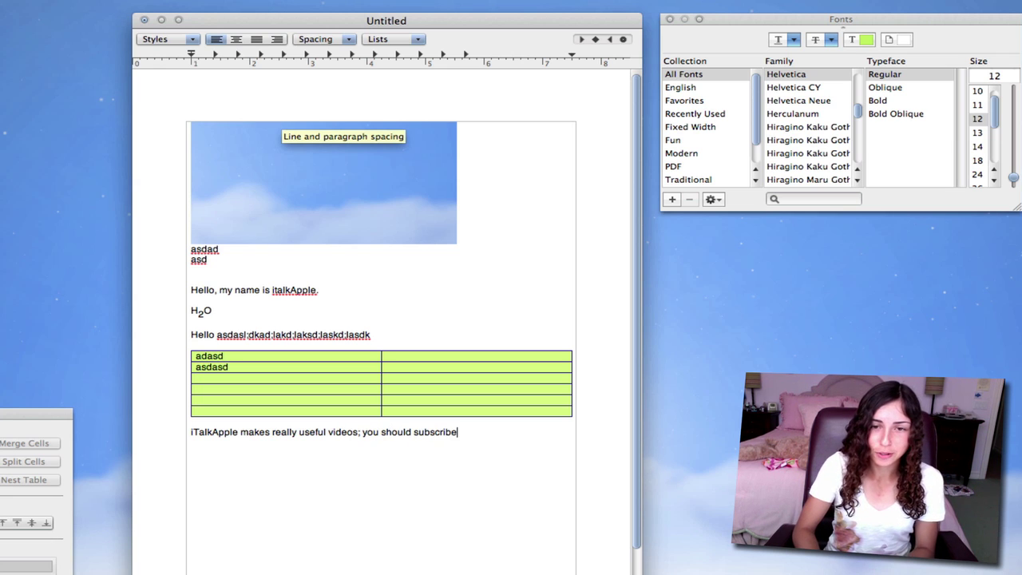
text(!)
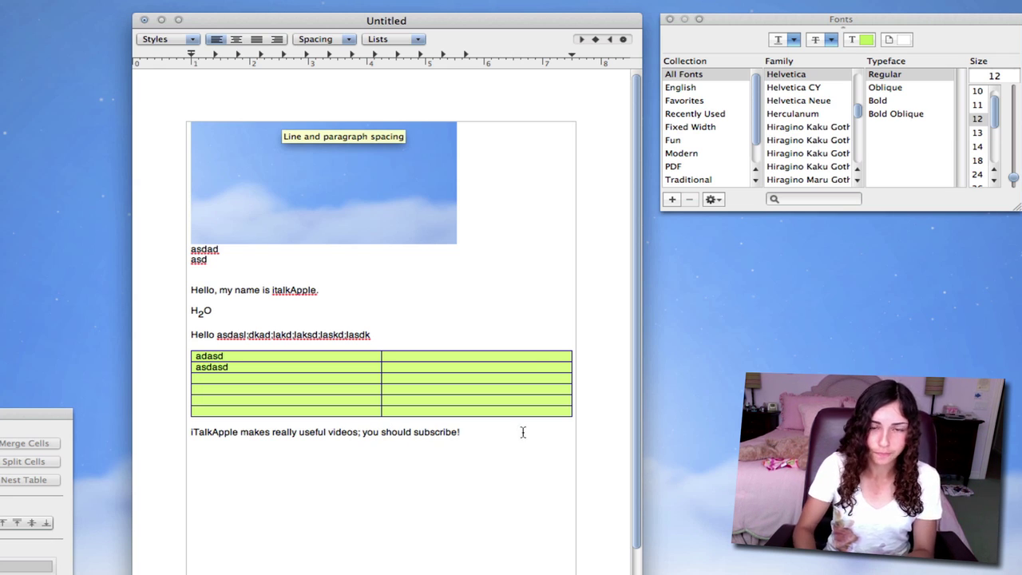
shift+click(196, 435)
drag(196, 435, 186, 433)
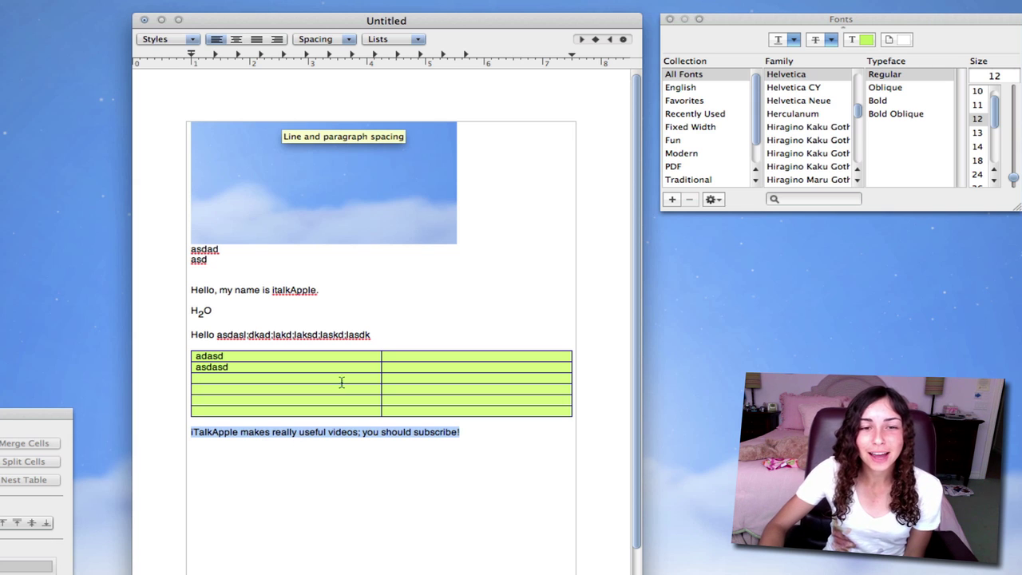
Have 'iTalkApple makes really useful videos; you should subscribe!' spoken aloud with Start Speaking, then deselect it
click(49, 7)
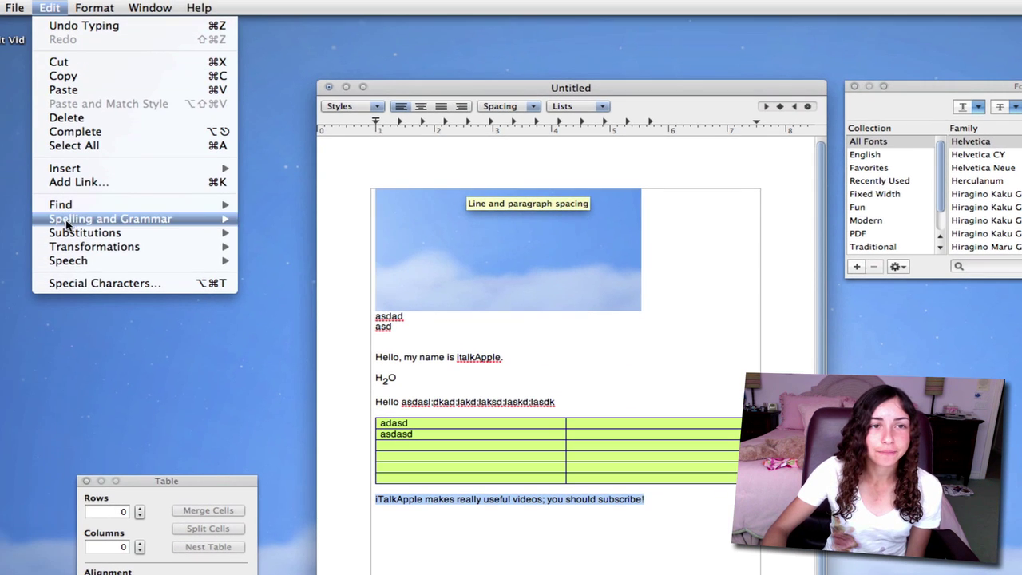
mouse_move(73, 261)
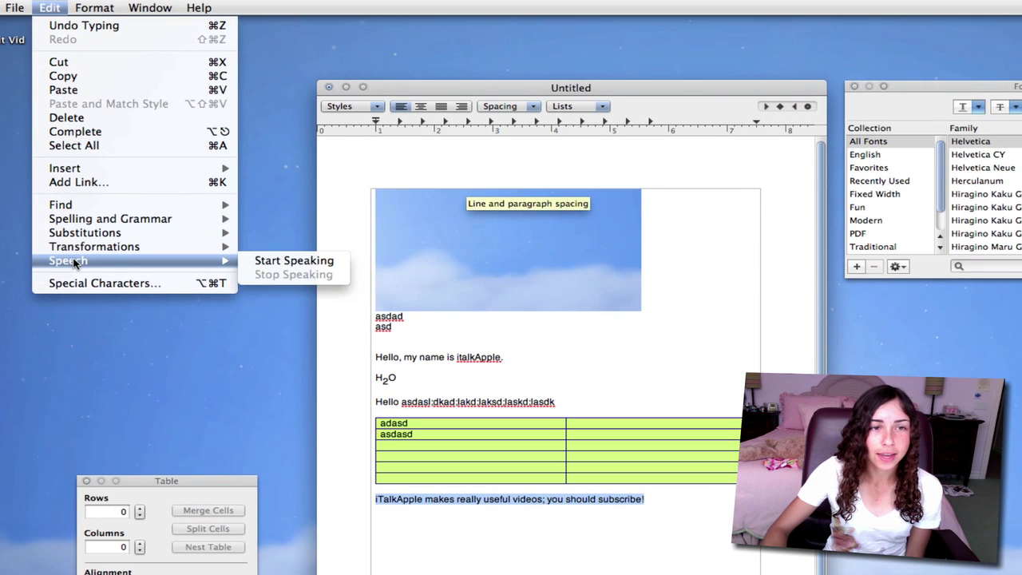
click(302, 263)
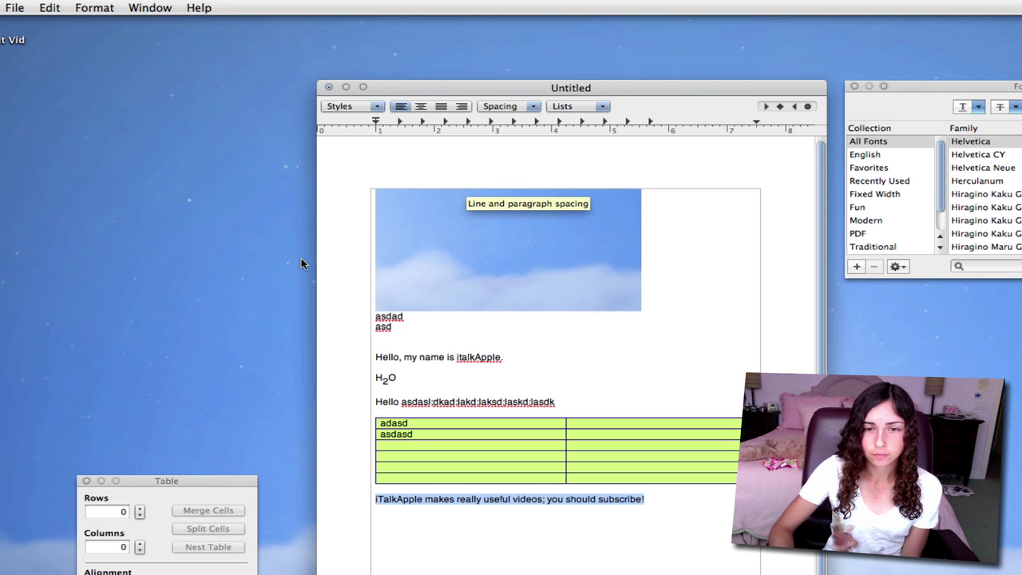
click(678, 522)
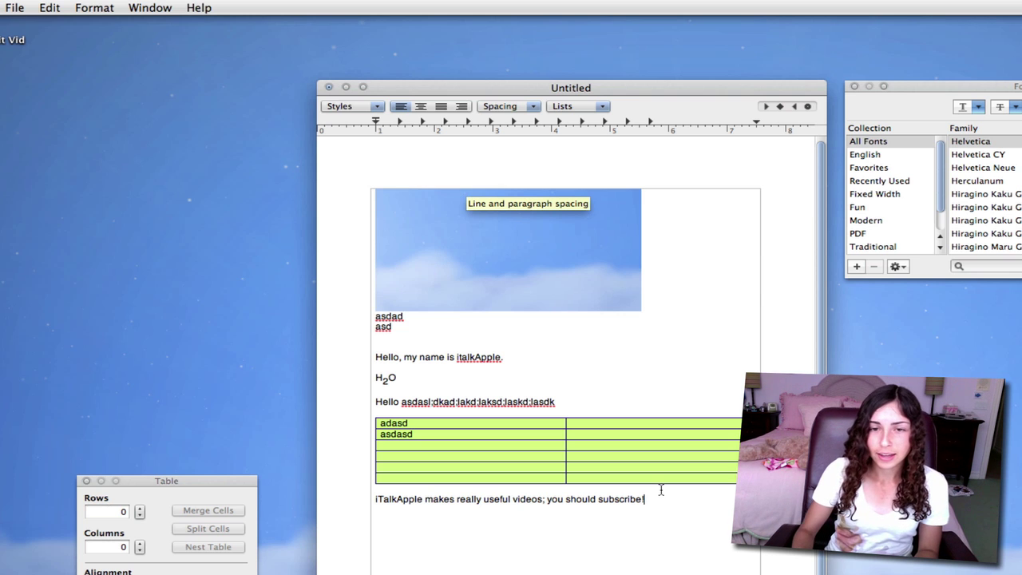
On a new line below the sentence, complete 'imagine' to 'imaginer' using Edit > Complete
click(660, 489)
key(Return)
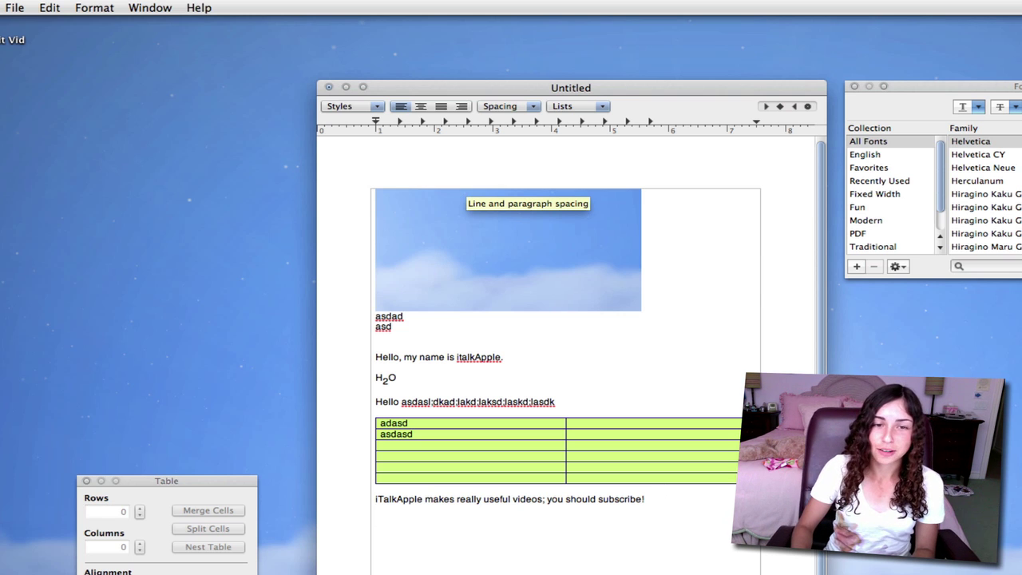
text(imagine)
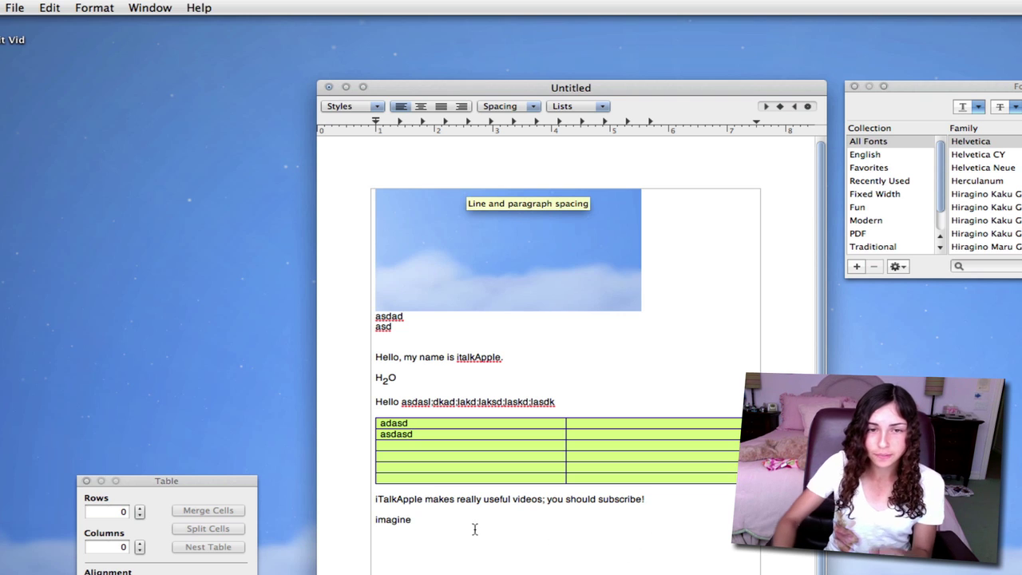
click(51, 7)
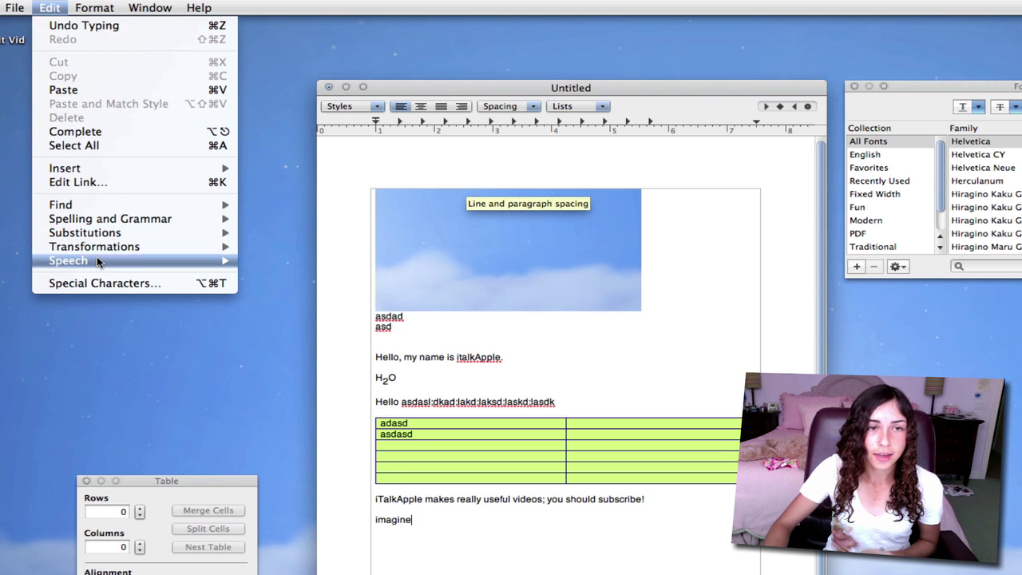
click(96, 132)
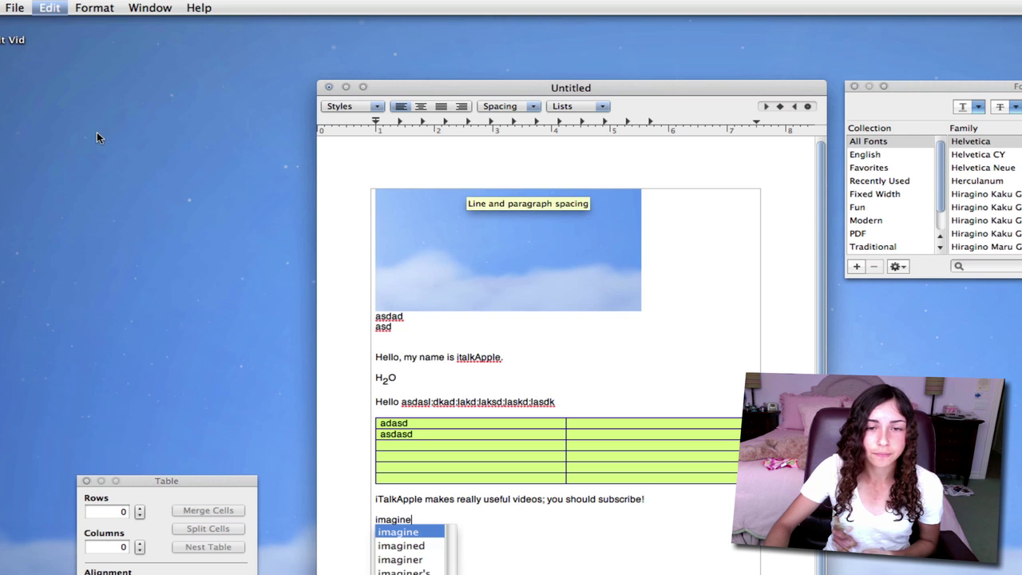
key(Down)
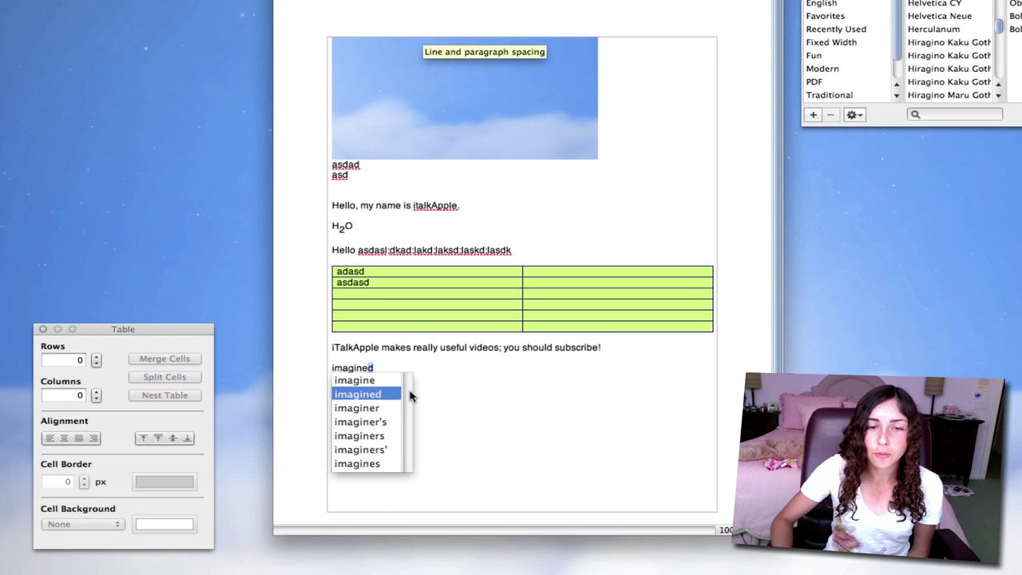
key(Down)
key(Up)
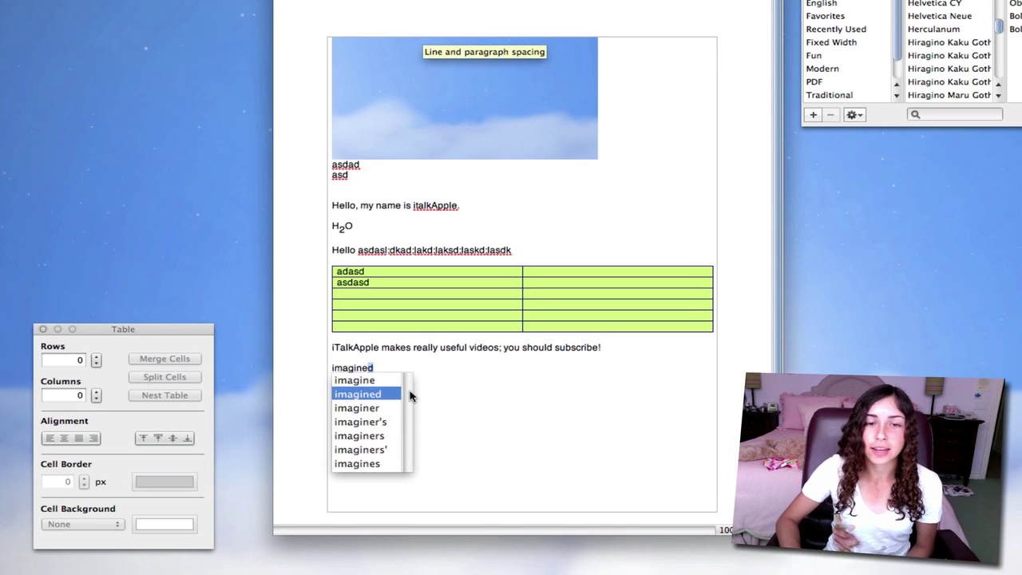
key(Down)
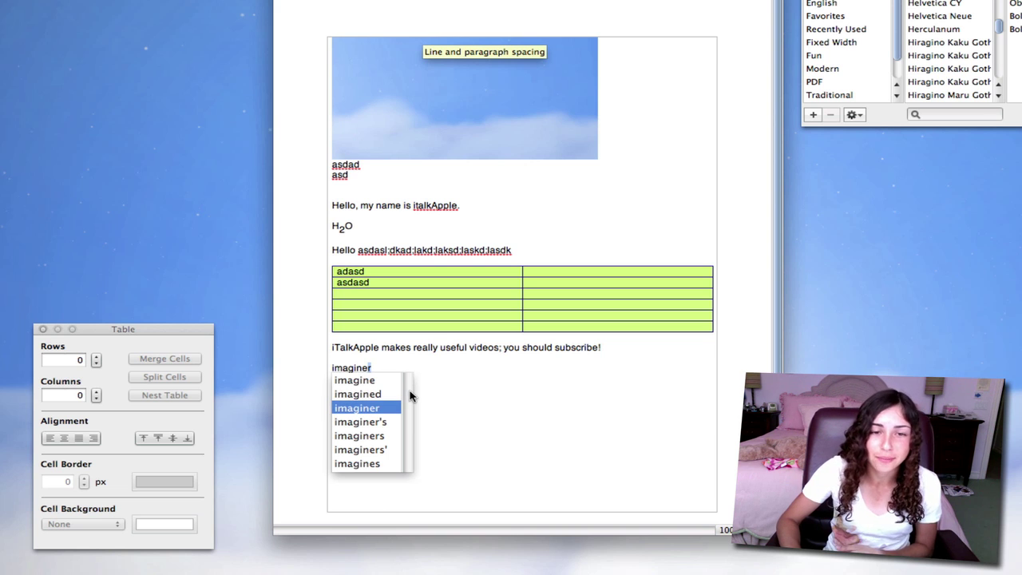
key(Down)
key(Down)
key(Down)
key(Down)
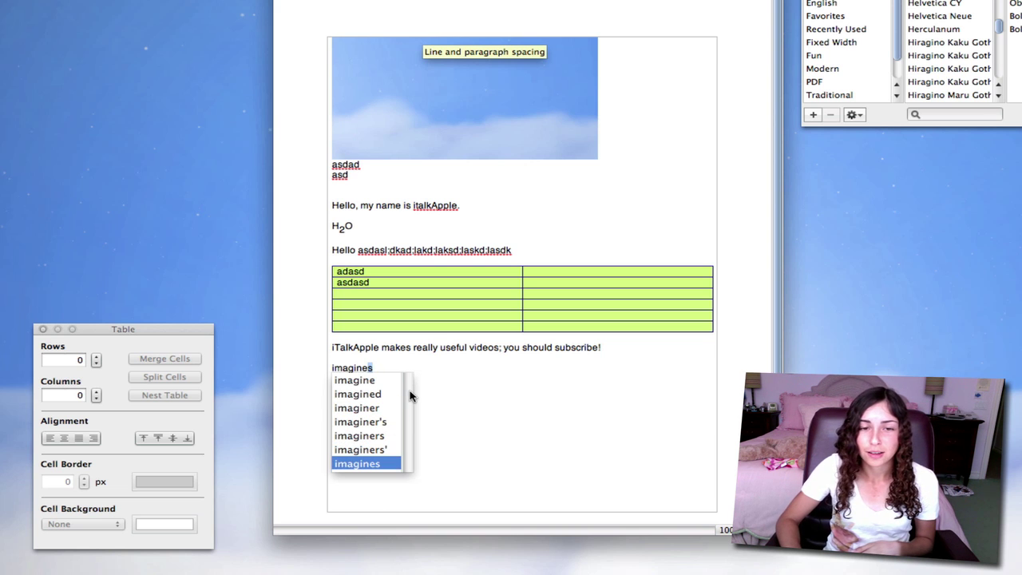
key(Up)
key(Up)
key(Up)
key(Up)
key(Up)
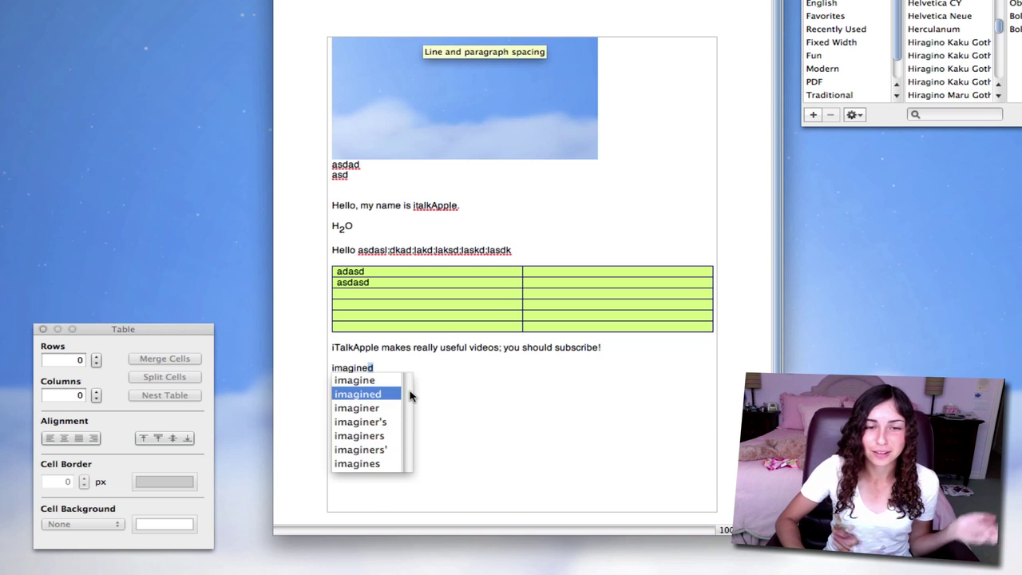
key(Down)
key(Return)
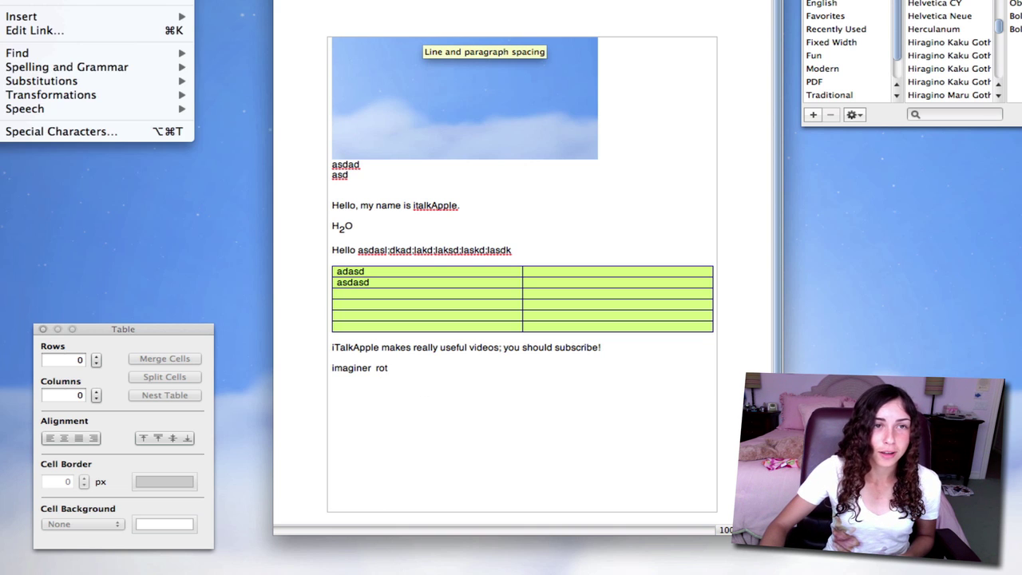
Complete 'rot' to 'rotisseries' from the Option-Esc completion suggestions
key(Escape)
key(alt+Escape)
key(Down)
key(Down)
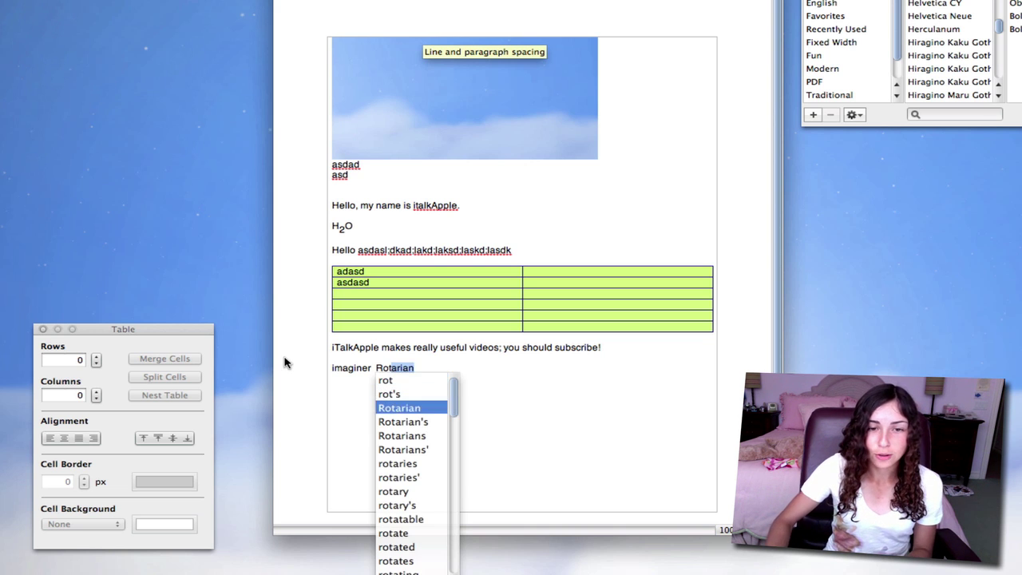
key(Down)
key(Down)
key(Down)
key(Down)
key(Down)
key(Down)
key(Down)
key(Down)
key(Down)
key(Down)
key(Down)
key(Down)
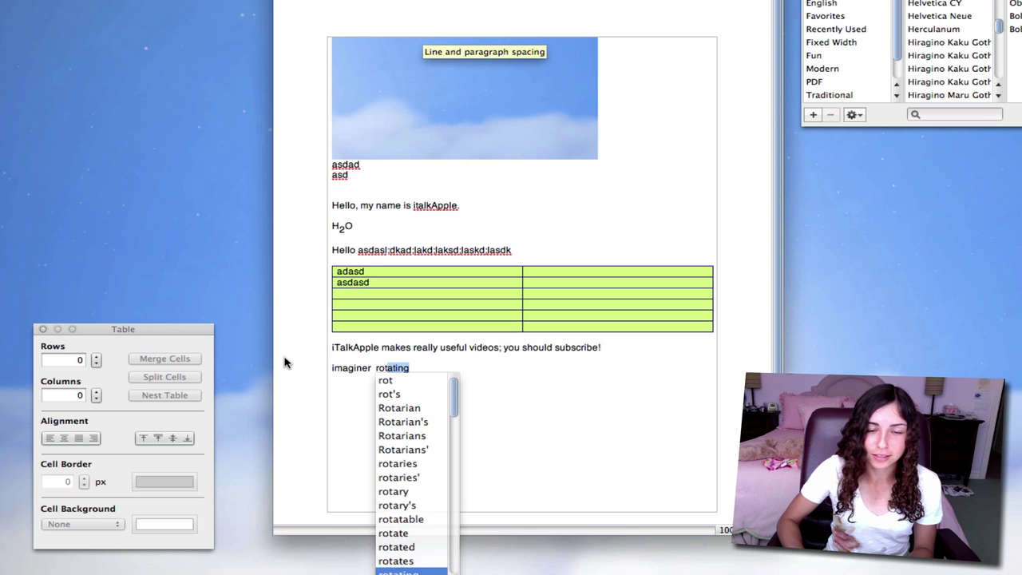
key(Down)
key(Down)
key(Down)
key(Down)
key(Down)
key(Down)
key(Down)
key(Down)
key(Down)
key(Down)
key(Down)
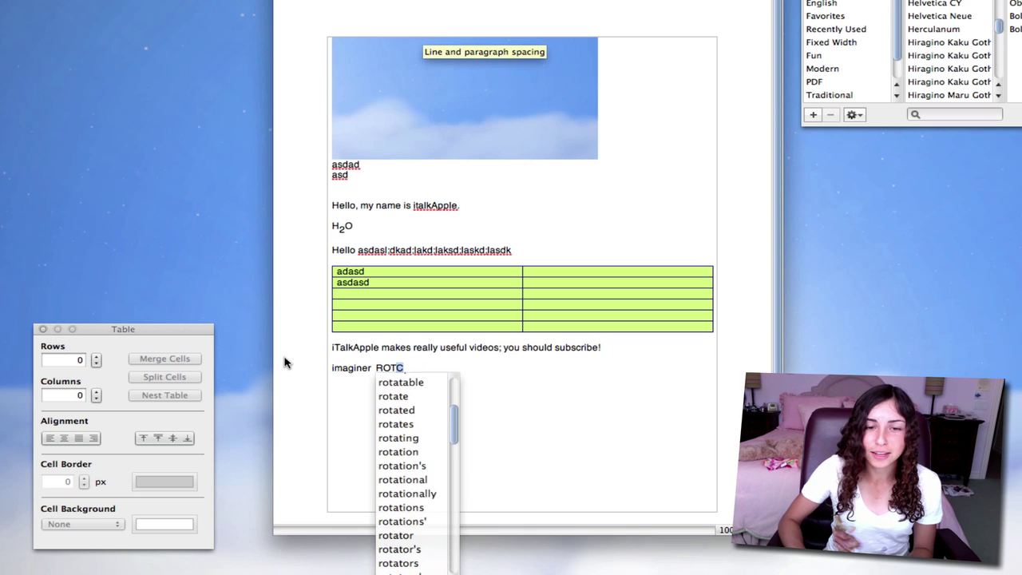
key(Down)
key(Down)
key(Down)
key(Down)
key(Down)
key(Down)
key(Down)
key(Down)
key(Down)
key(Down)
key(Down)
key(Down)
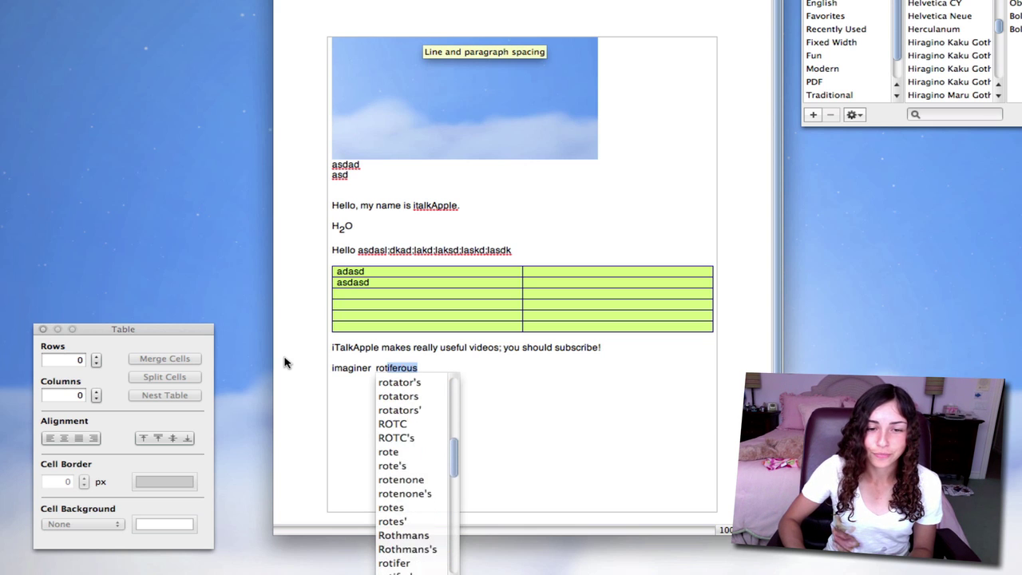
key(Down)
key(Down)
key(Down)
key(Down)
key(Return)
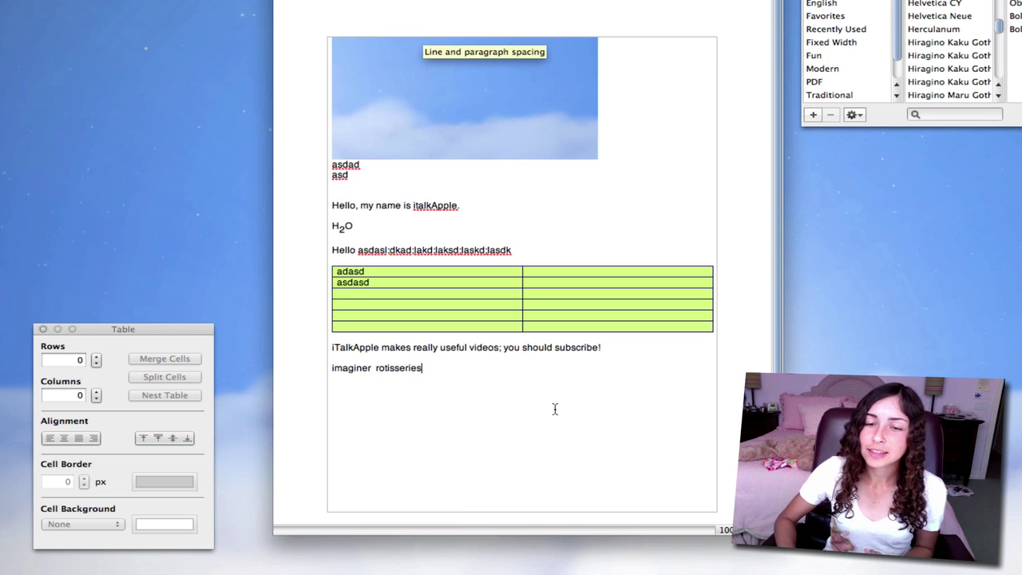
On a new line, type 'teh' and 'omg' so substitution turns them into 'the oh my god!'
key(Return)
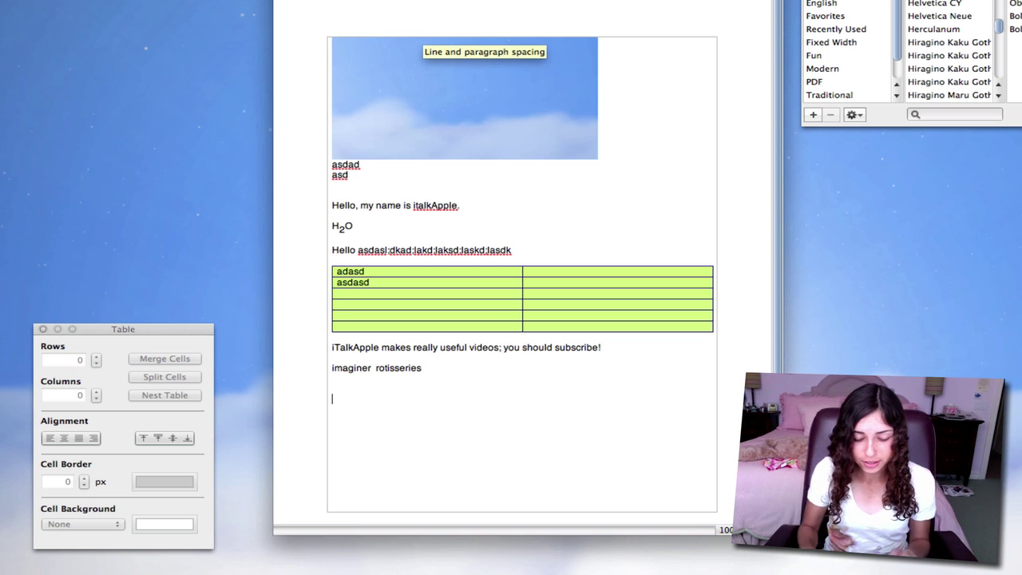
text(te)
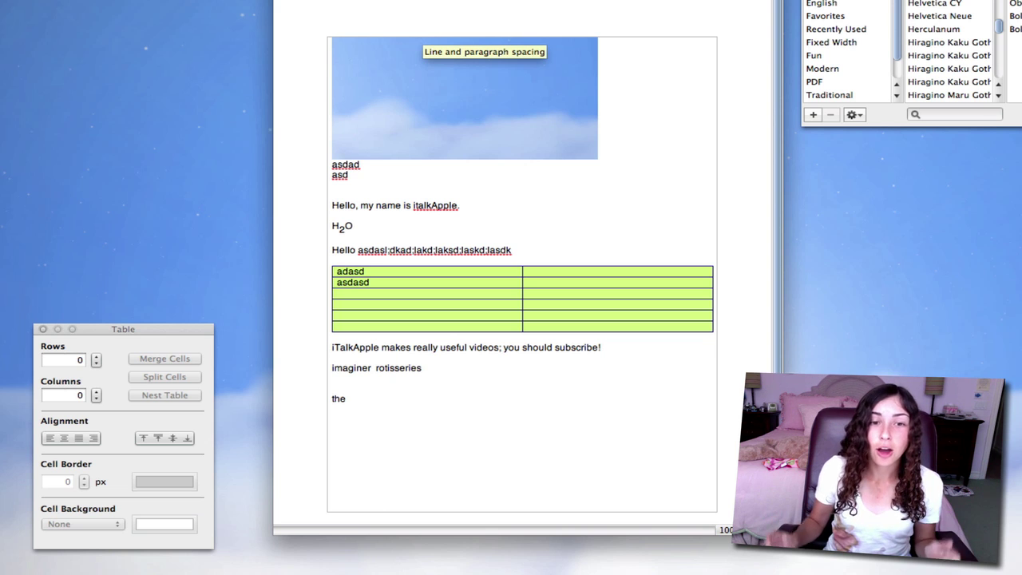
text(omg)
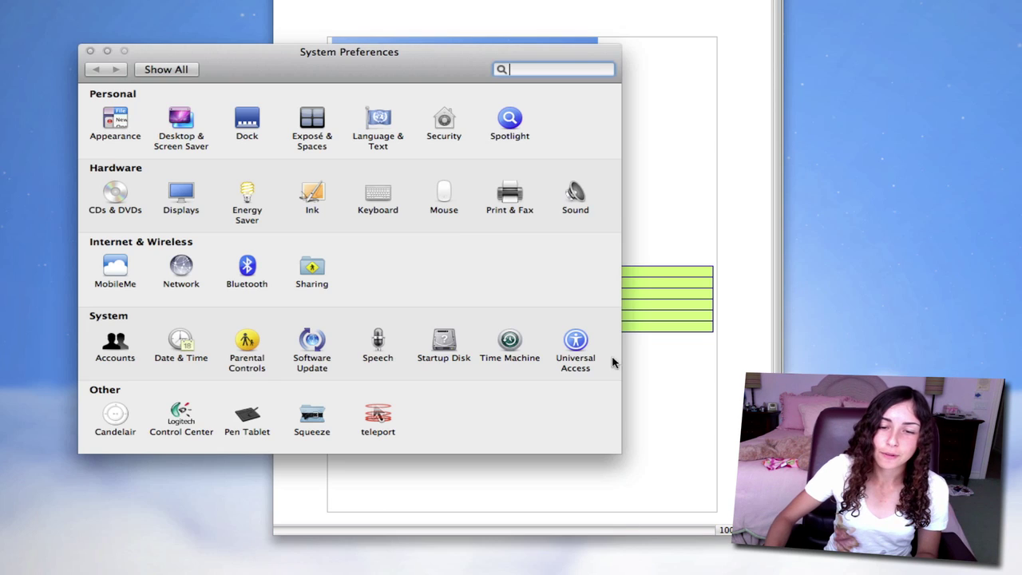
Show the Language & Text symbol and text substitution list beside the document, then return to the document
click(380, 120)
drag(394, 75, 638, 69)
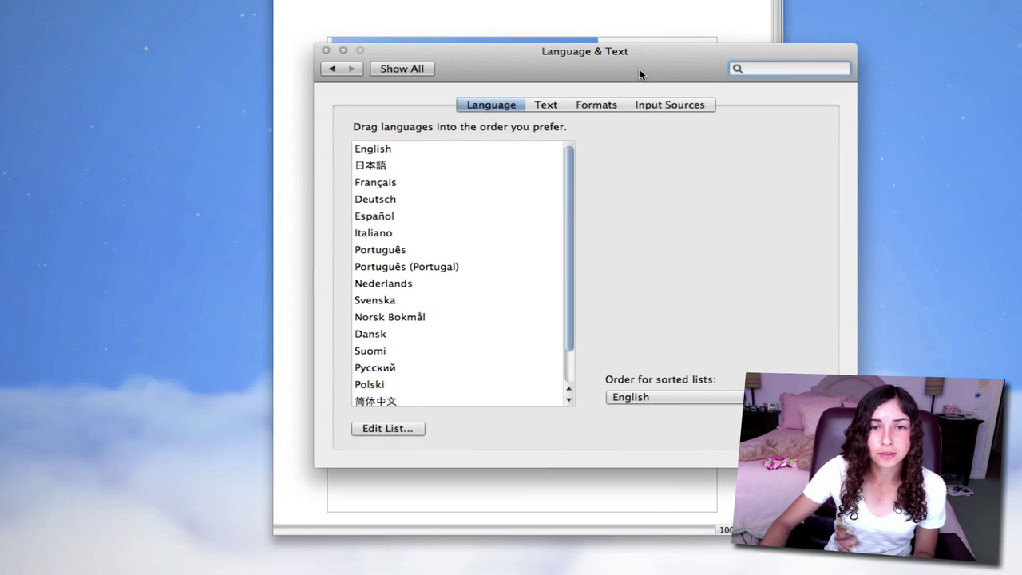
click(541, 104)
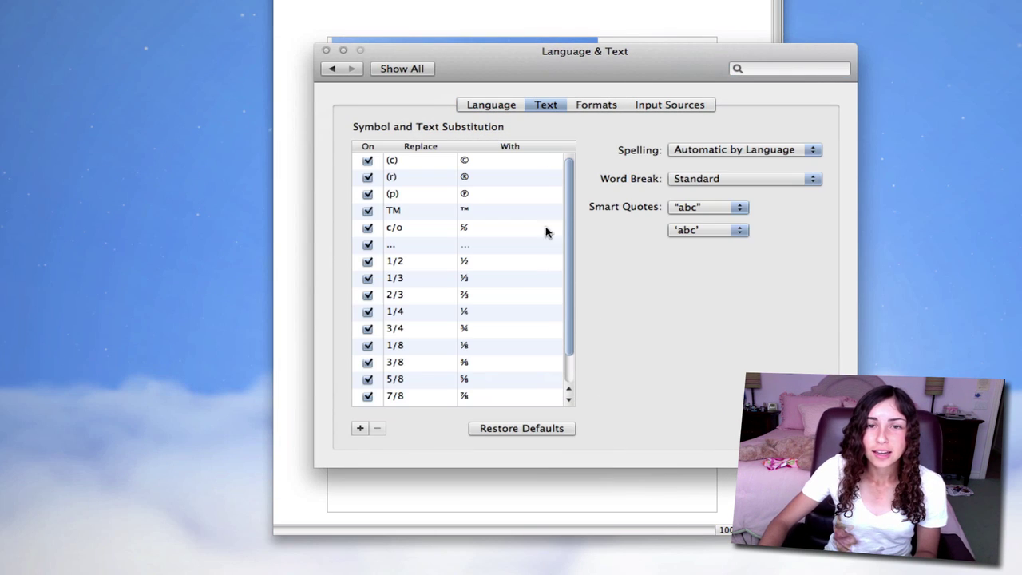
scroll(502, 370, down, 2)
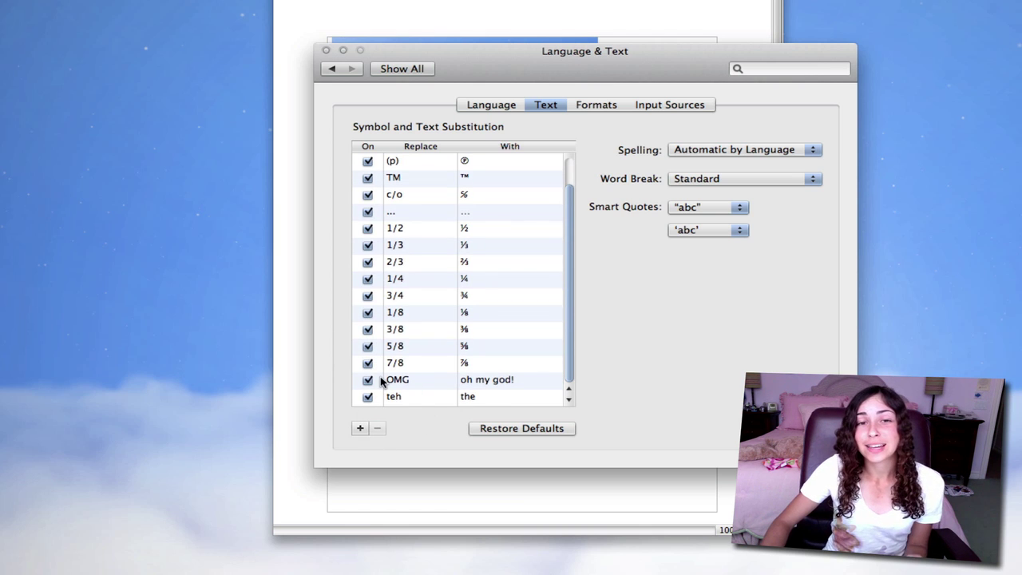
scroll(409, 303, up, 1)
scroll(410, 304, up, 2)
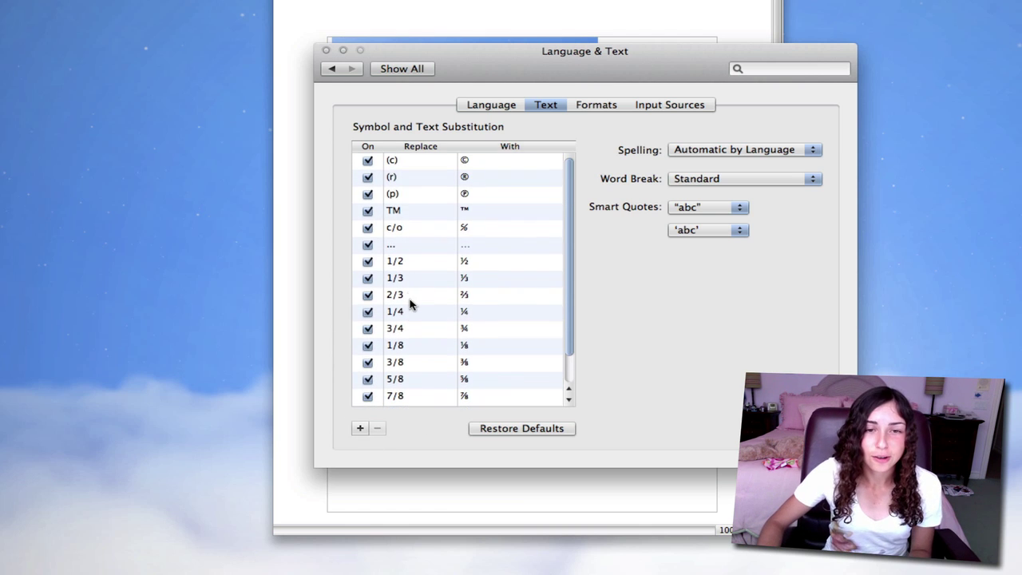
drag(484, 69, 894, 94)
click(584, 510)
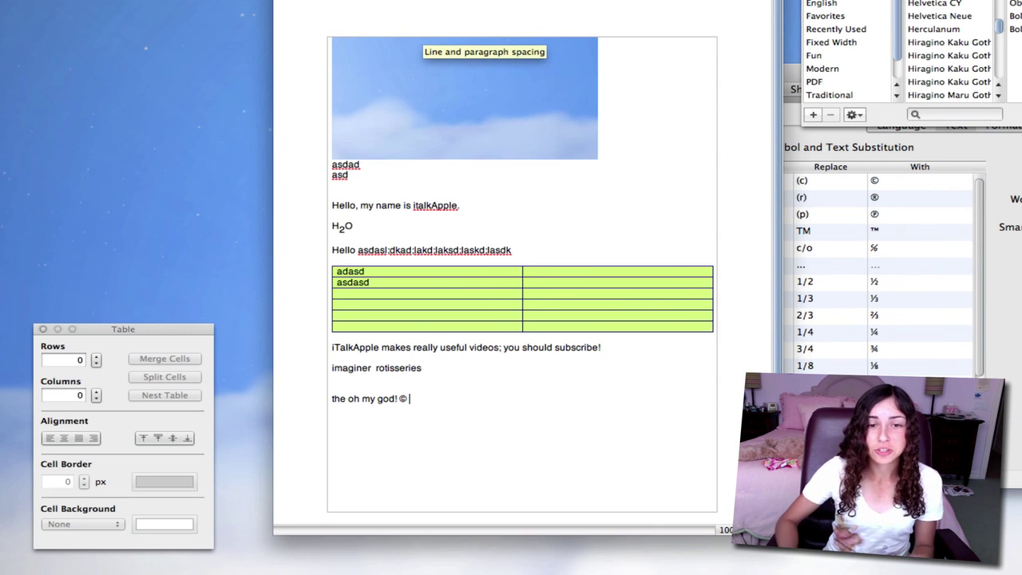
key(super+Tab)
click(490, 448)
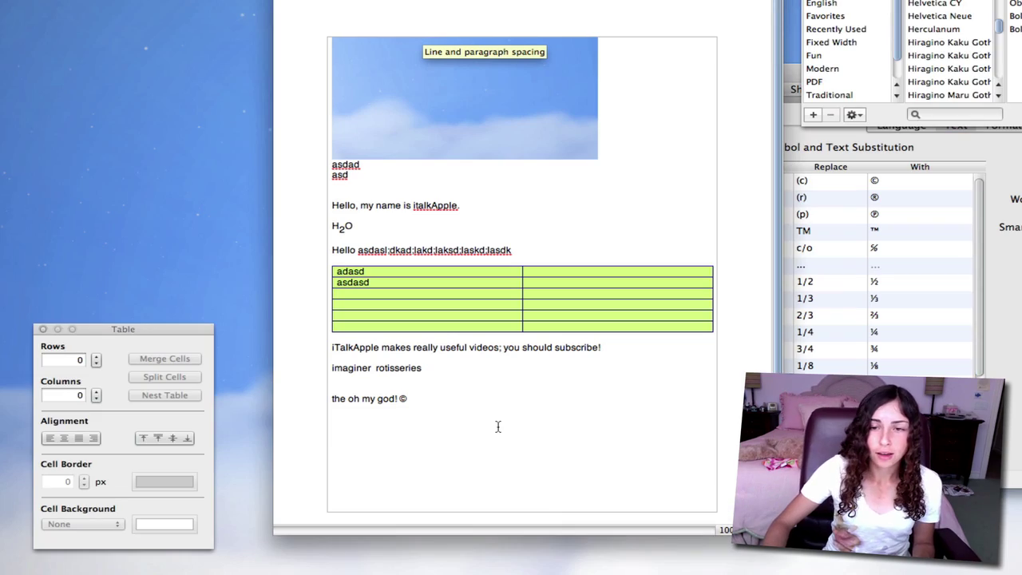